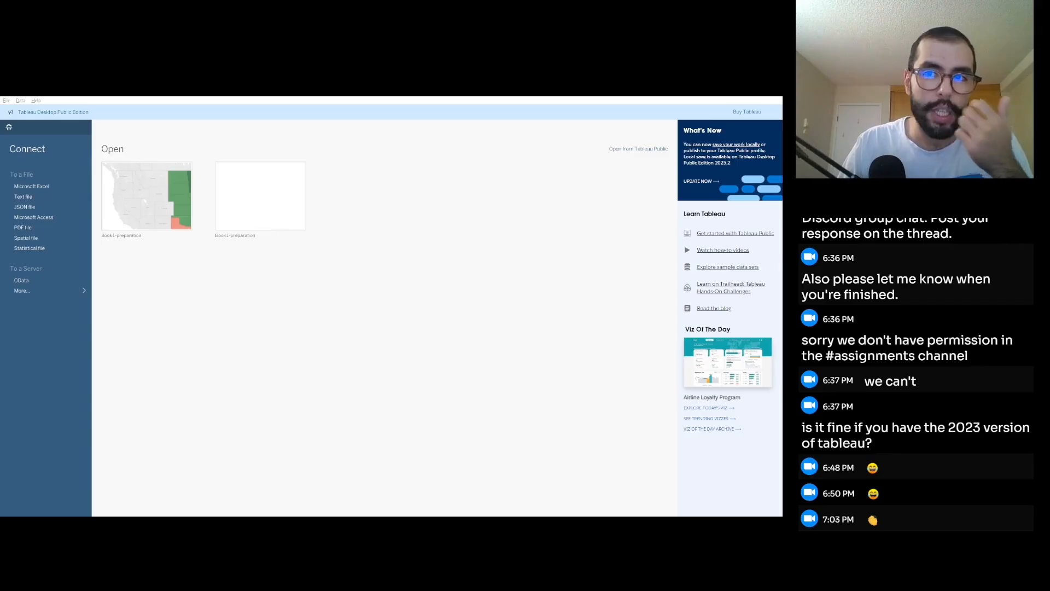
# - Connect to the sample_superstore Excel workbook and add the Orders sheet to the data model
pyautogui.click(492, 191)
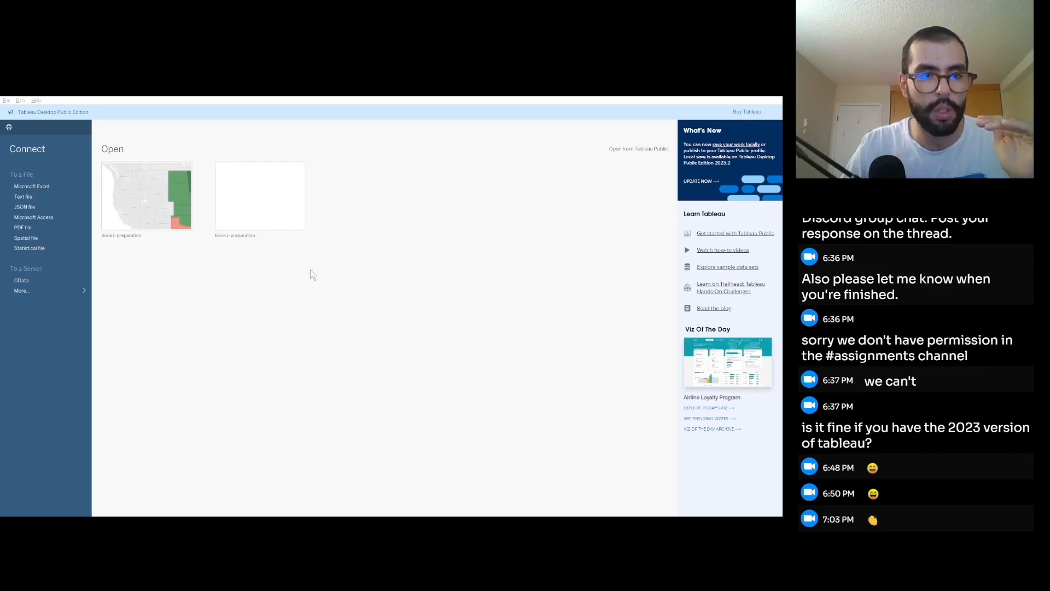
pyautogui.click(369, 328)
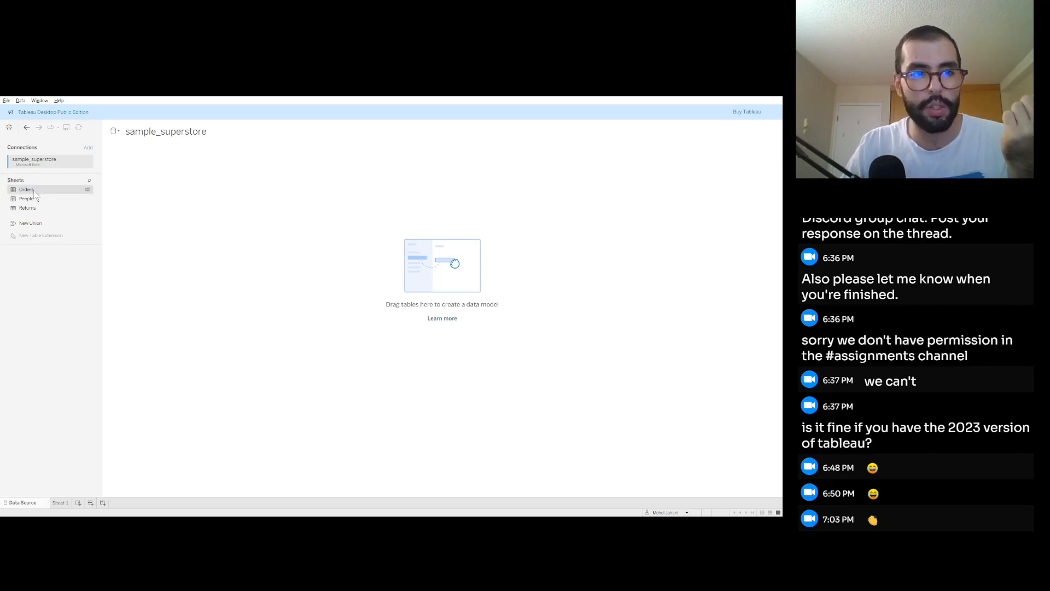
pyautogui.moveTo(26, 189); pyautogui.dragTo(223, 192)
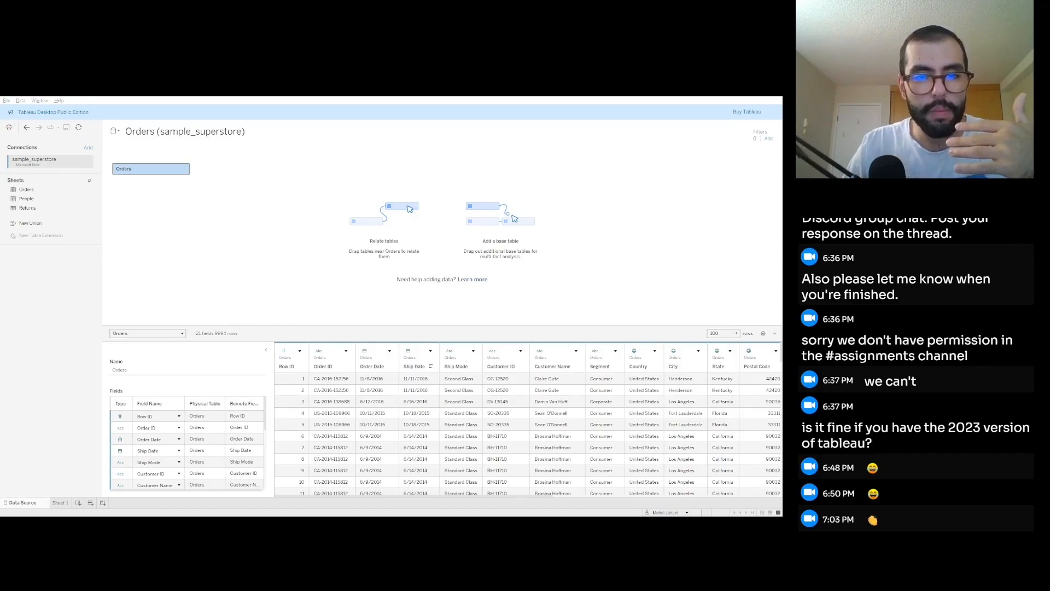
# - Examine the Orders table preview, including the Ship Mode column options, Segment, product, Sales, Discount and Profit fields
pyautogui.scroll(-9, 528, 434)
pyautogui.scroll(9, 528, 435)
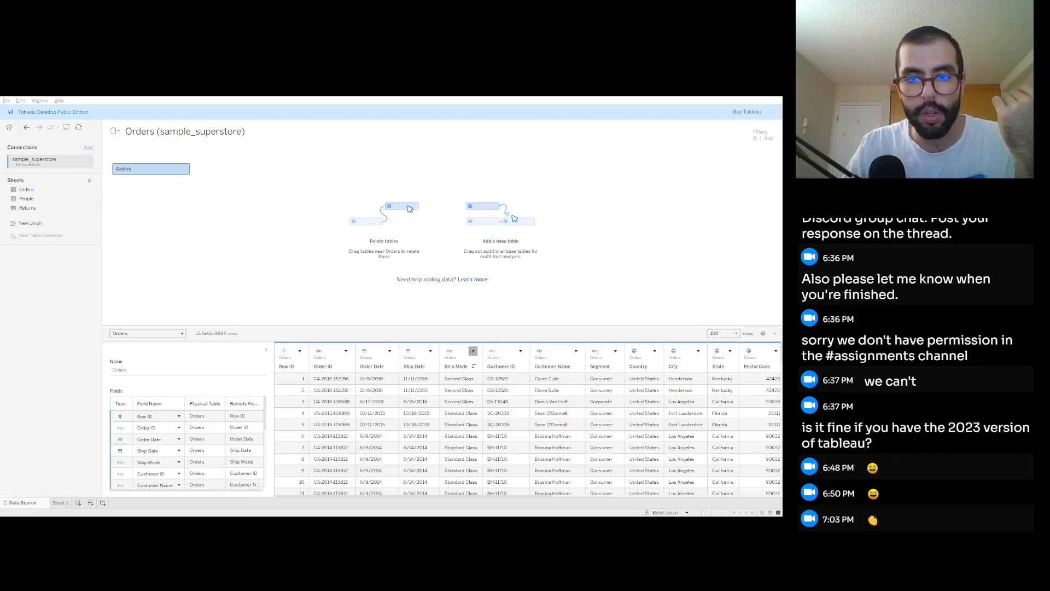
pyautogui.click(474, 351)
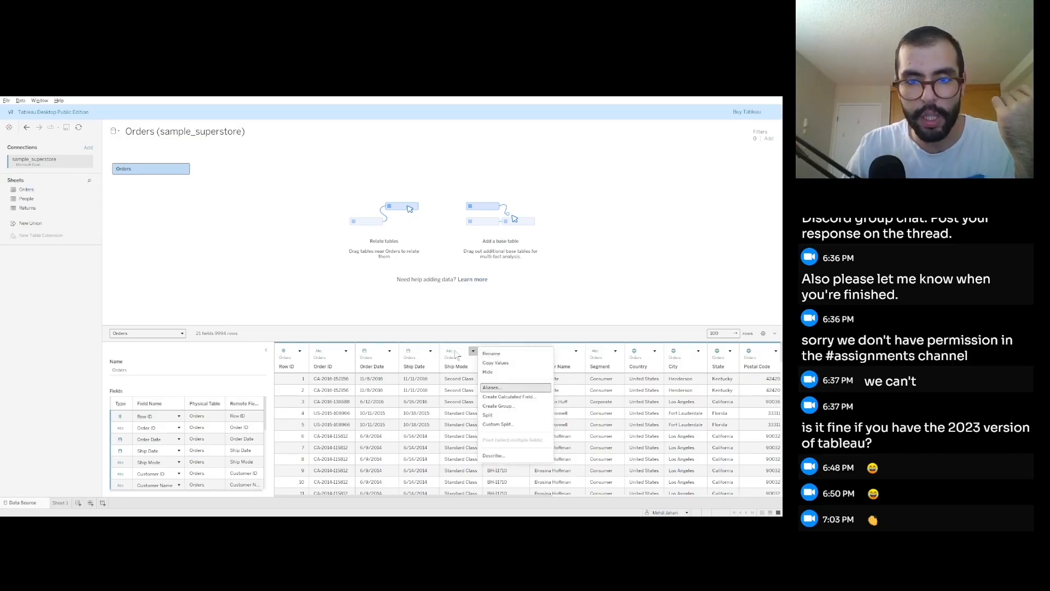
pyautogui.click(452, 315)
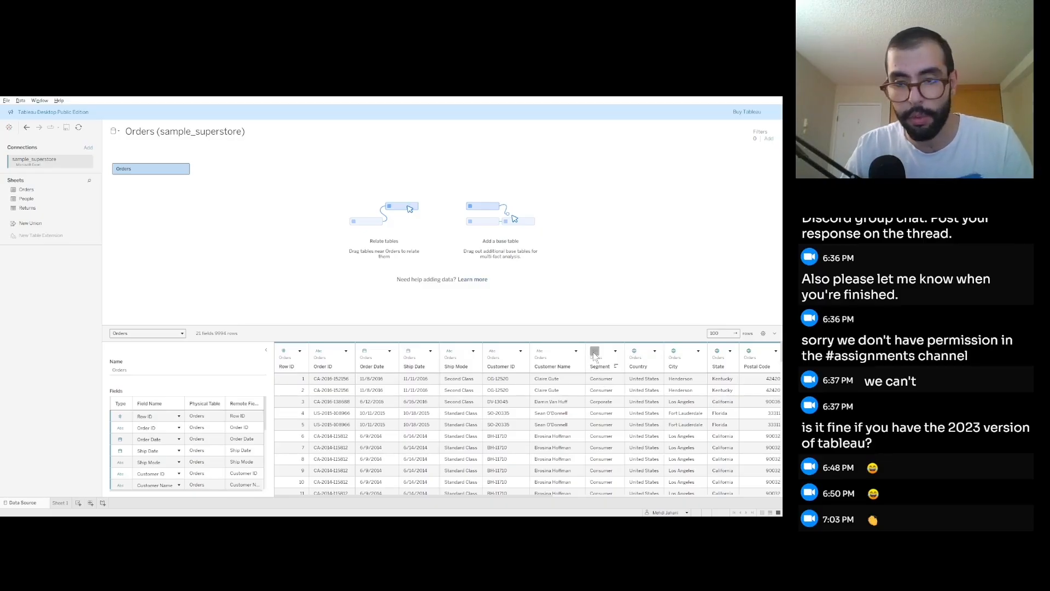
pyautogui.scroll(-3, 539, 386)
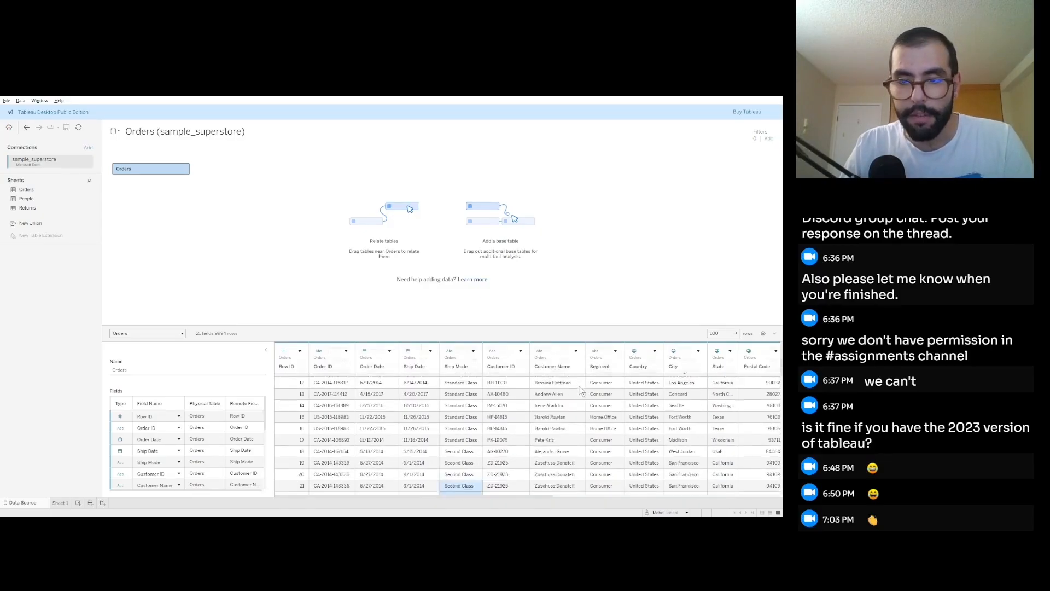
pyautogui.hscroll(10, 509, 387)
pyautogui.scroll(2, 547, 383)
pyautogui.hscroll(2, 547, 383)
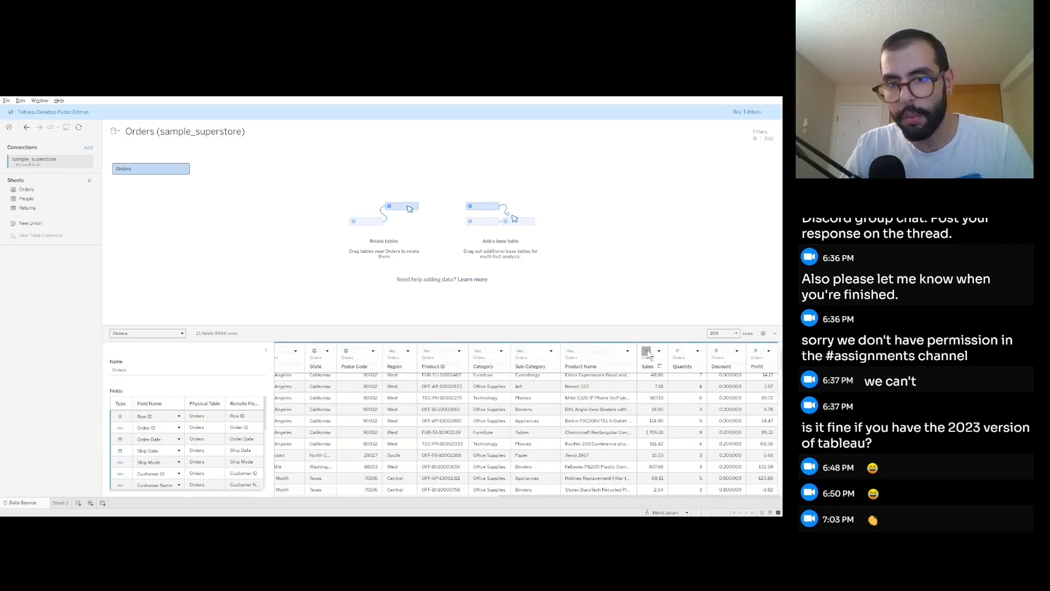
pyautogui.scroll(2, 648, 358)
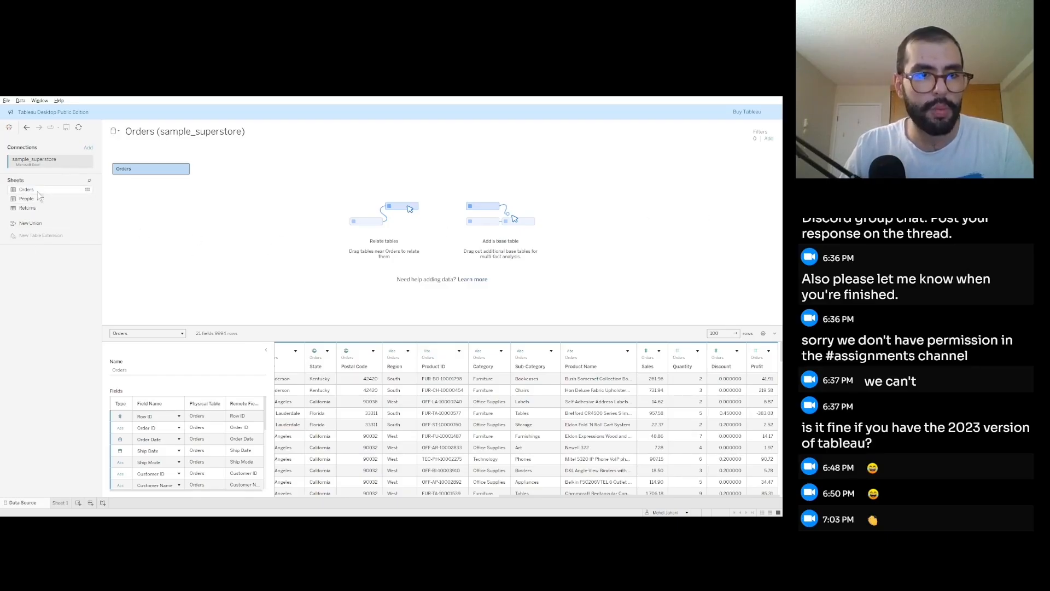
# - Relate the Returns table to Orders in the data model and open Sheet 1
pyautogui.moveTo(27, 208); pyautogui.dragTo(234, 170)
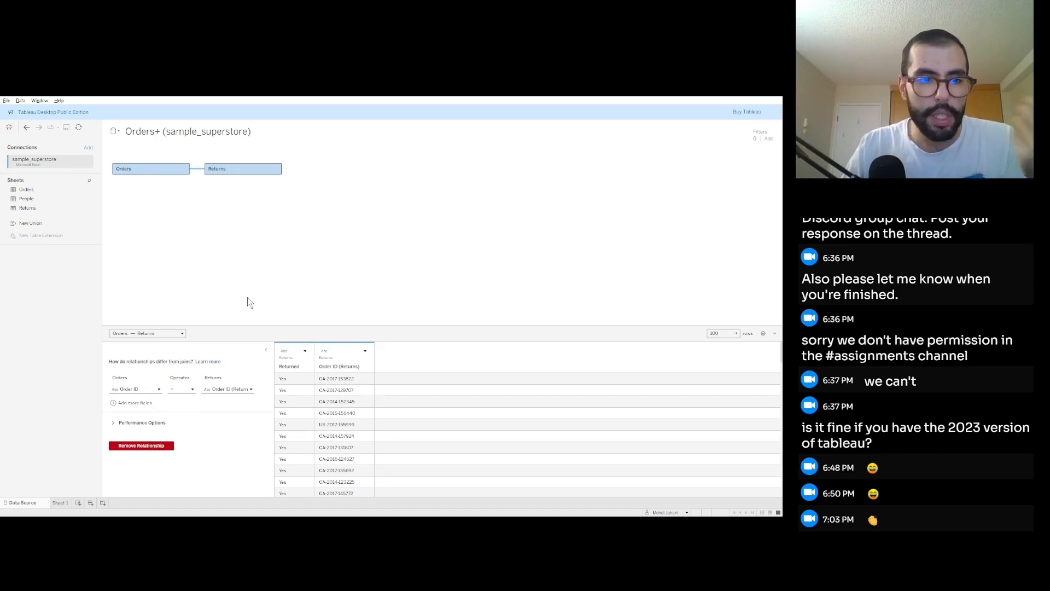
pyautogui.click(60, 503)
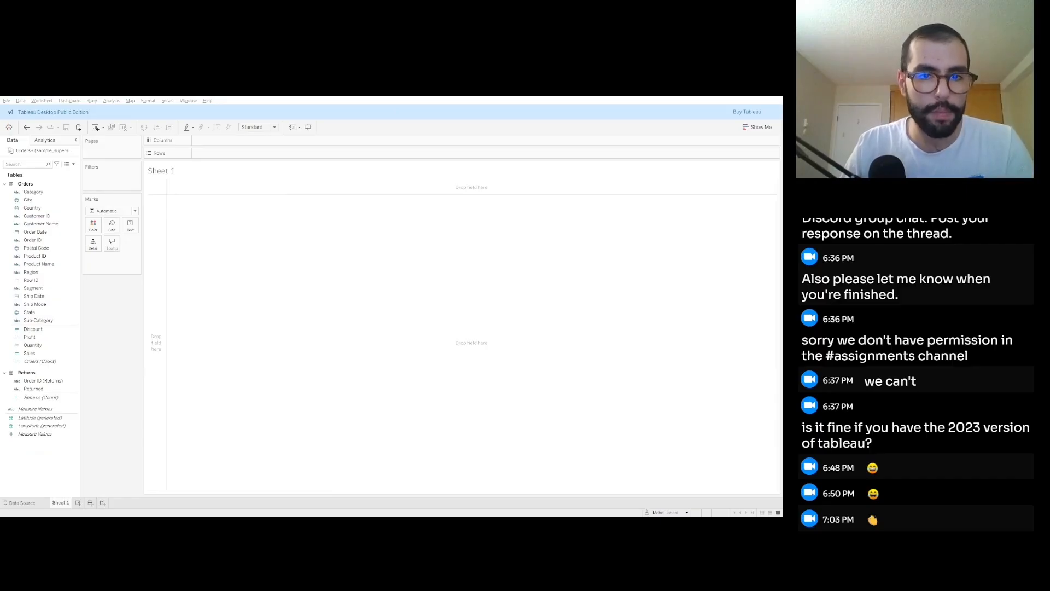
pyautogui.click(393, 101)
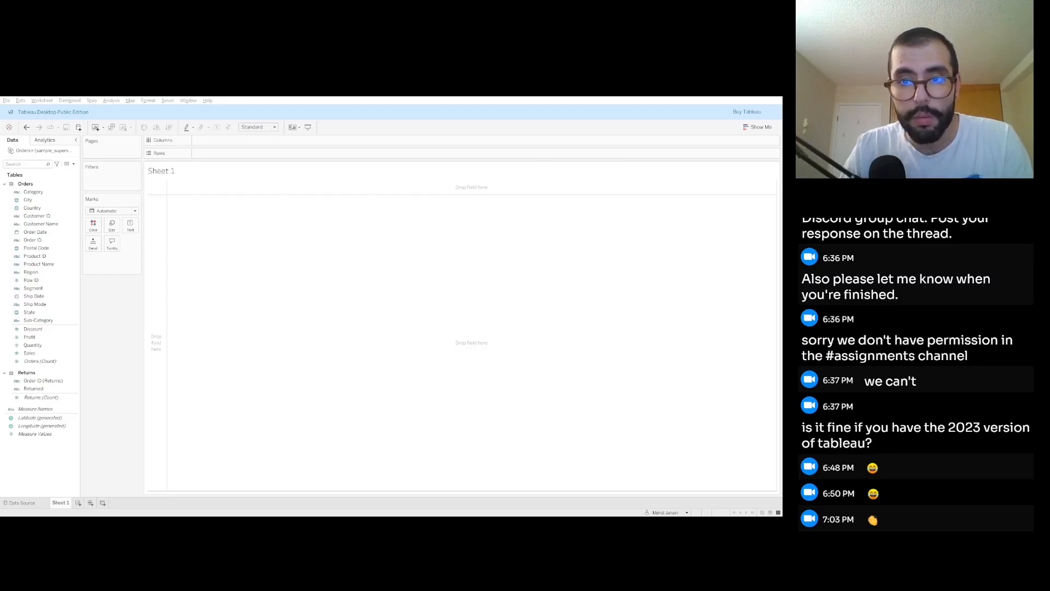
pyautogui.click(256, 296)
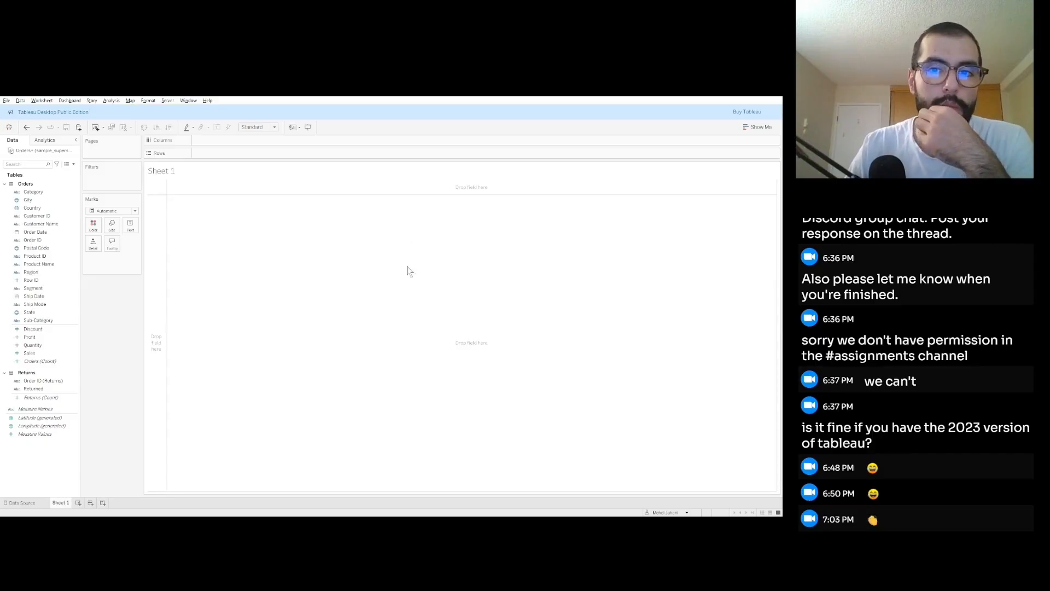
pyautogui.hotkey('alt', 'Tab')
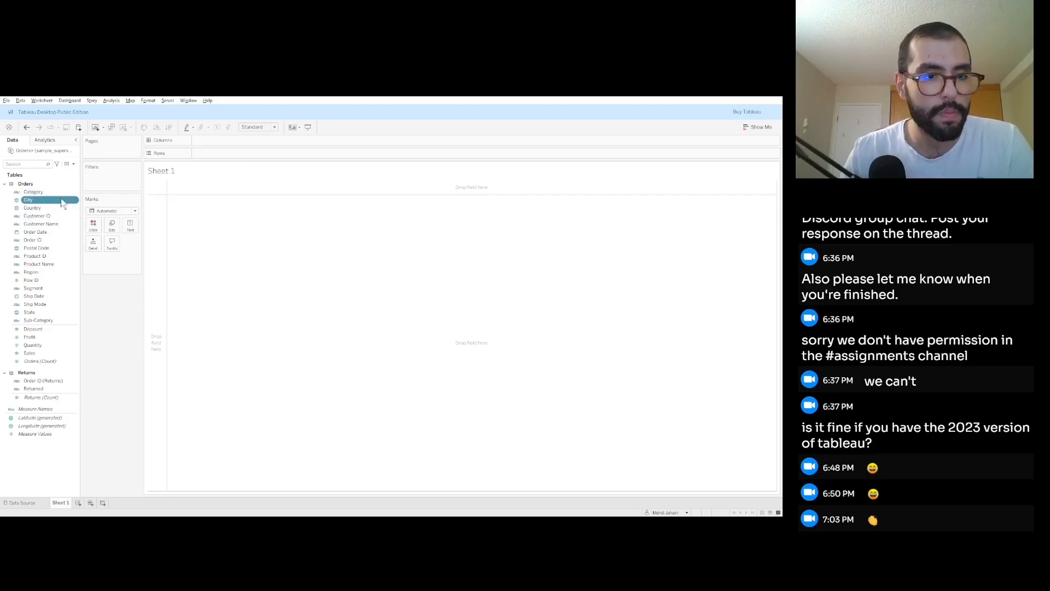
# - Try grouping the data fields by folder instead of by data source table
pyautogui.click(35, 209)
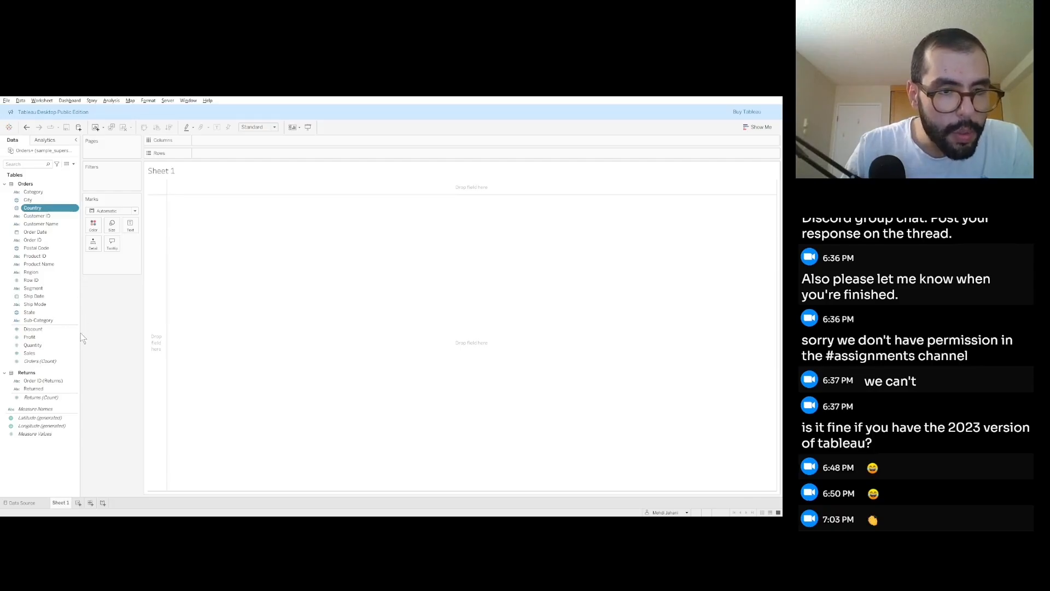
pyautogui.click(36, 217)
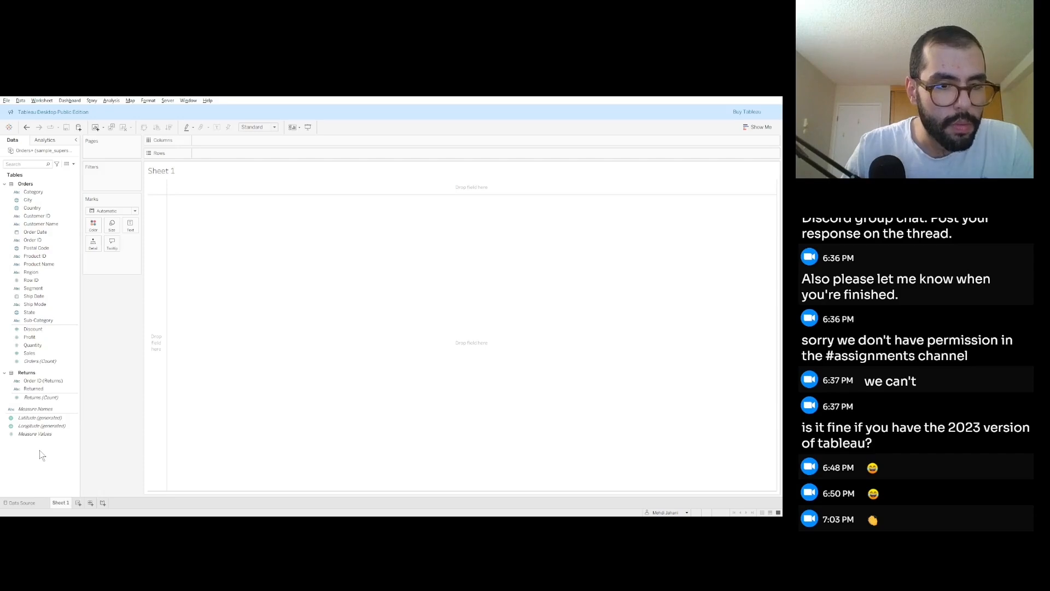
pyautogui.click(64, 372)
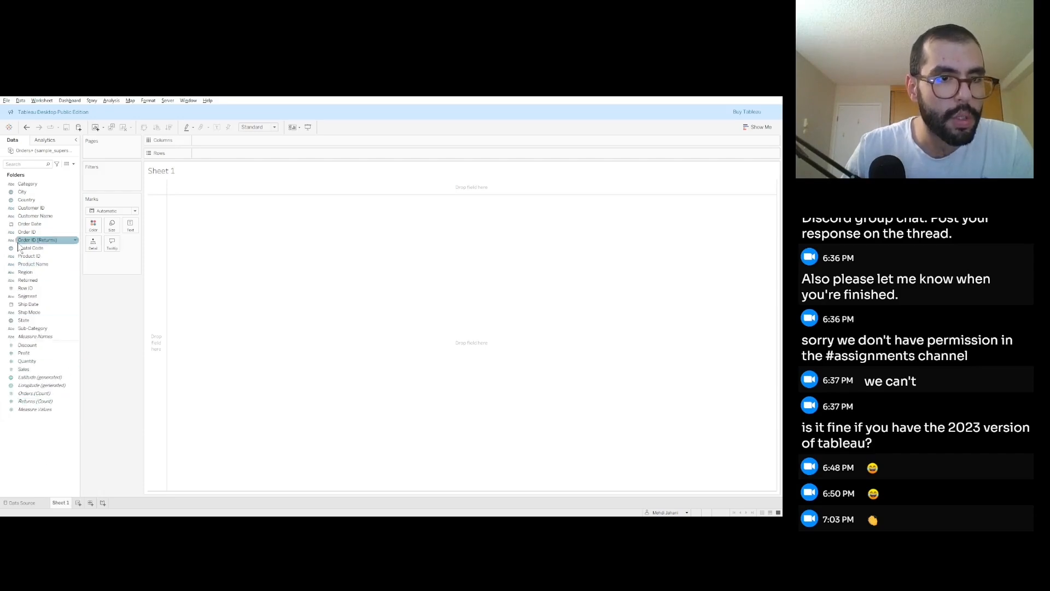
pyautogui.click(63, 421)
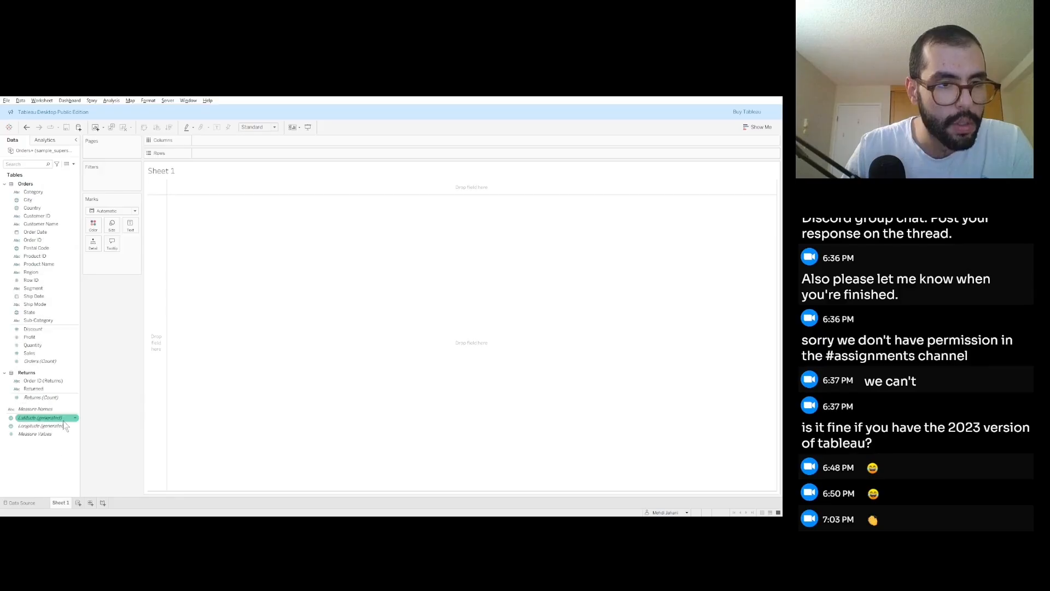
# - Create a hierarchy in the Orders table by combining Region with Country, keeping the default hierarchy name
pyautogui.click(75, 216)
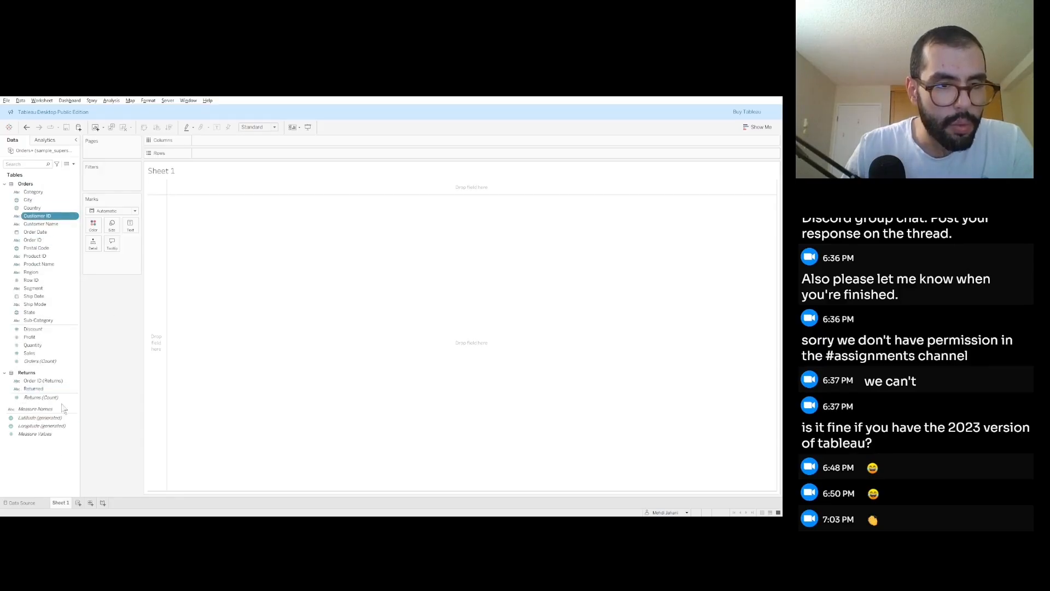
pyautogui.click(39, 256)
pyautogui.moveTo(39, 261); pyautogui.dragTo(40, 211)
pyautogui.click(31, 271)
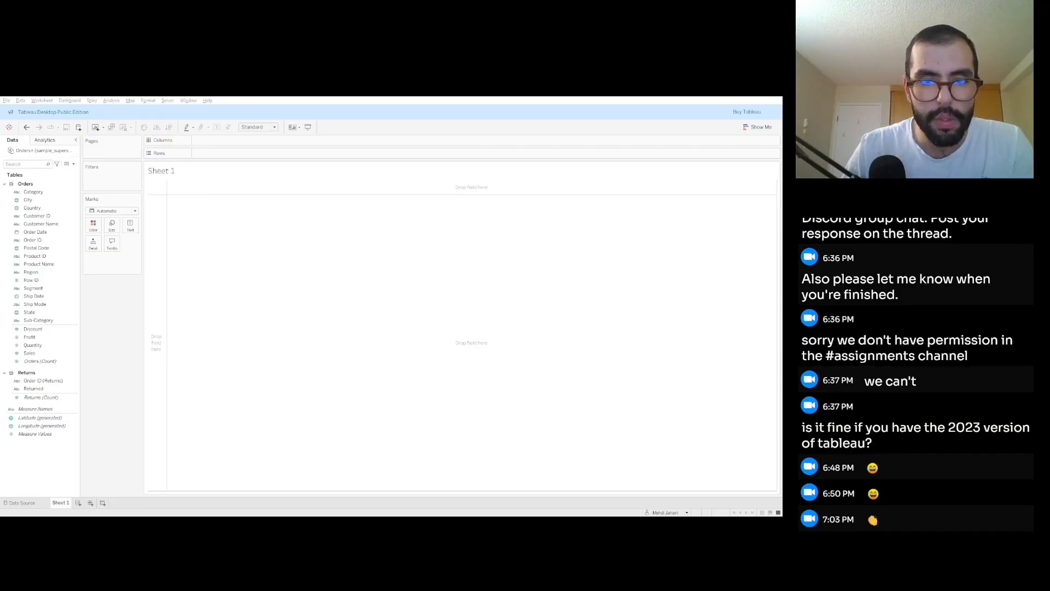
pyautogui.moveTo(31, 272); pyautogui.dragTo(40, 208)
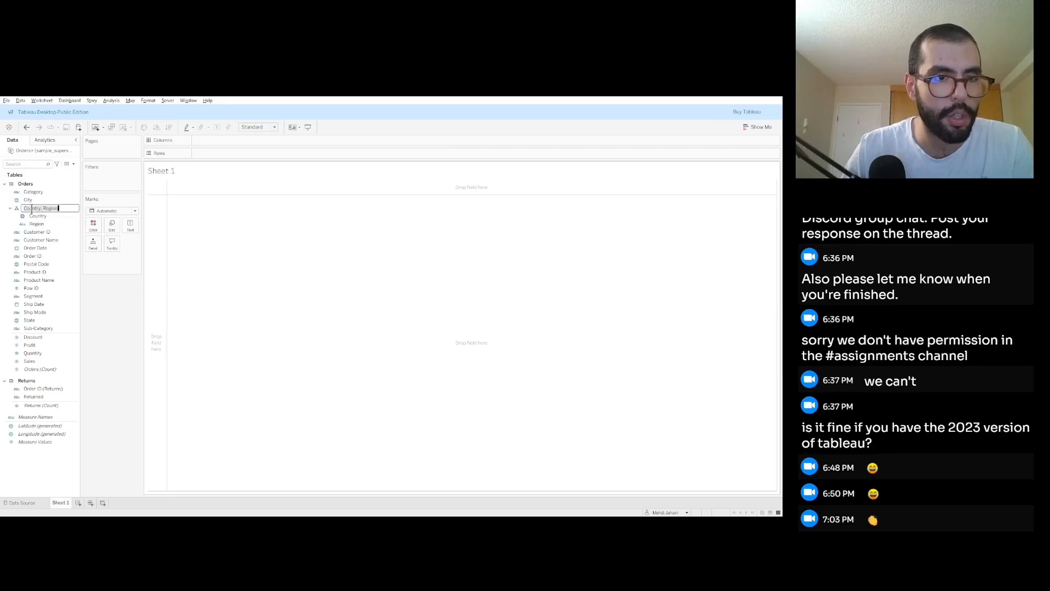
pyautogui.click(48, 216)
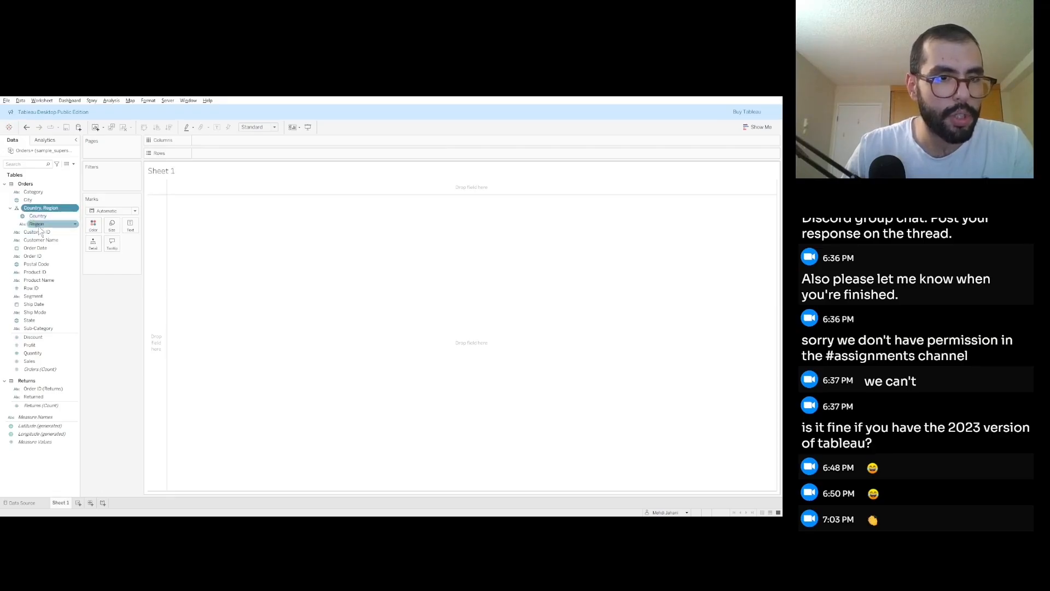
# - Add City, Postal Code and State to the Country, Region hierarchy, placing State between Region and City
pyautogui.moveTo(28, 200); pyautogui.dragTo(35, 226)
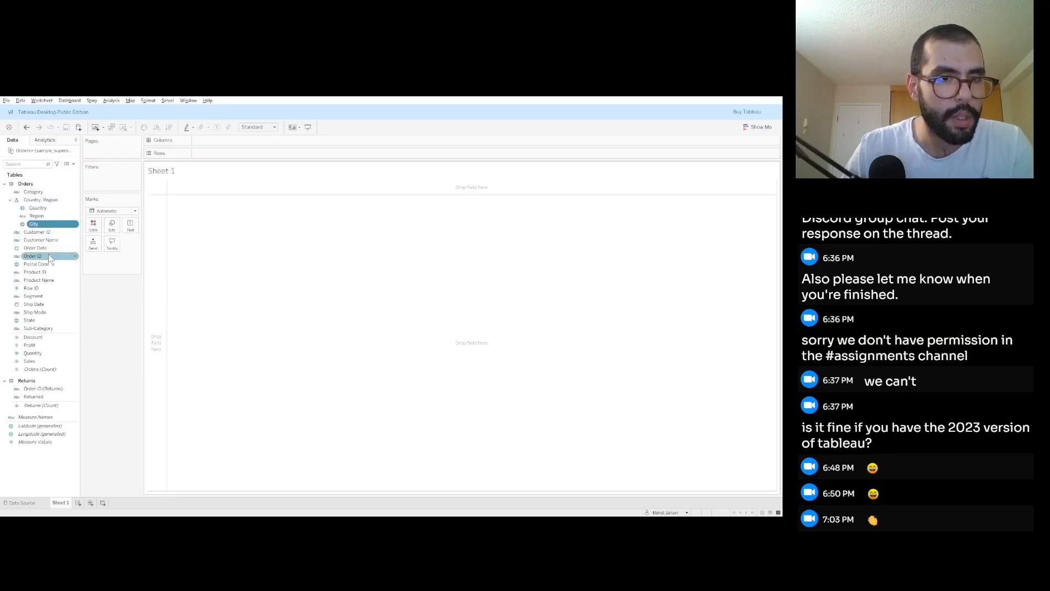
pyautogui.click(46, 272)
pyautogui.moveTo(47, 279); pyautogui.dragTo(46, 231)
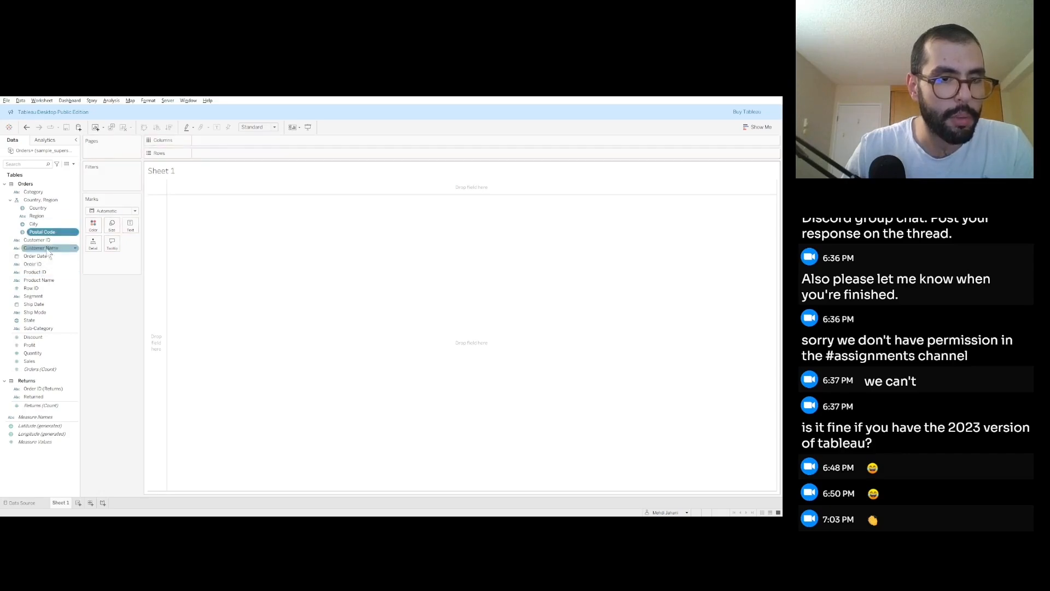
pyautogui.click(48, 304)
pyautogui.moveTo(48, 308); pyautogui.dragTo(45, 228)
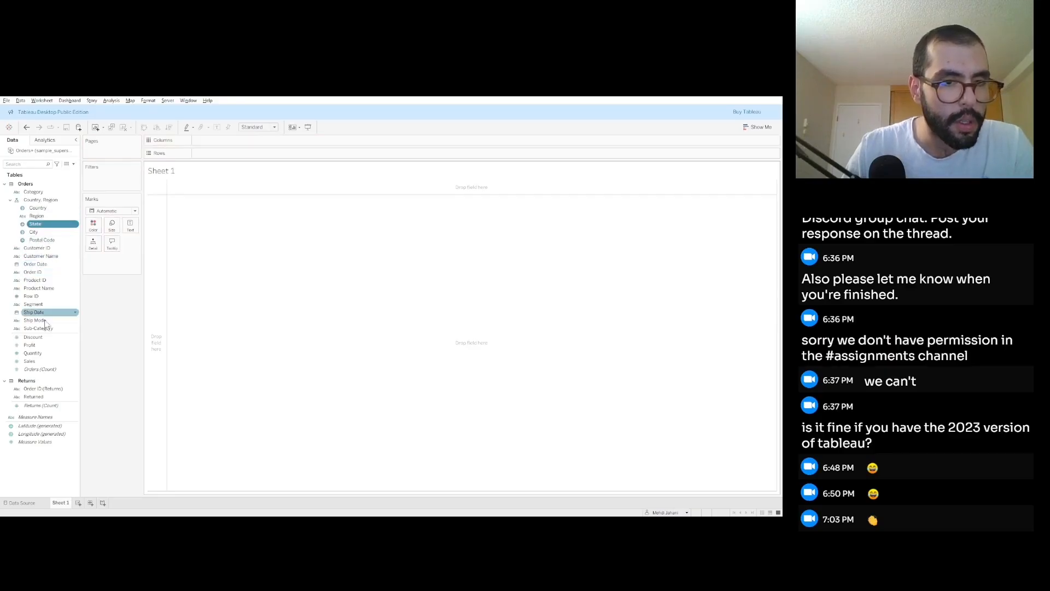
# - Create a hierarchy from the Order ID field and name it Order
pyautogui.click(36, 274)
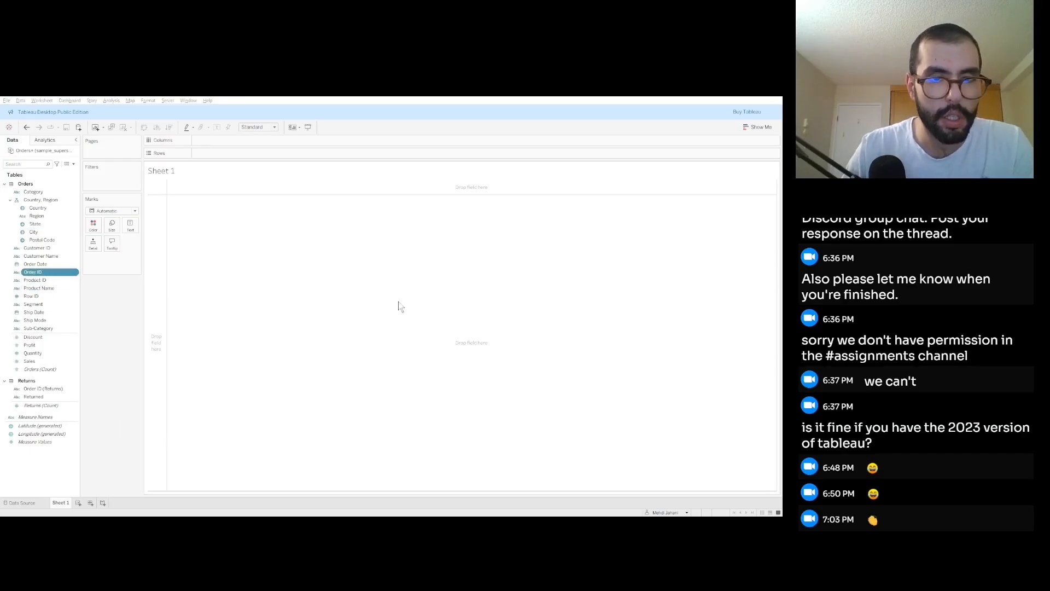
pyautogui.press('Return')
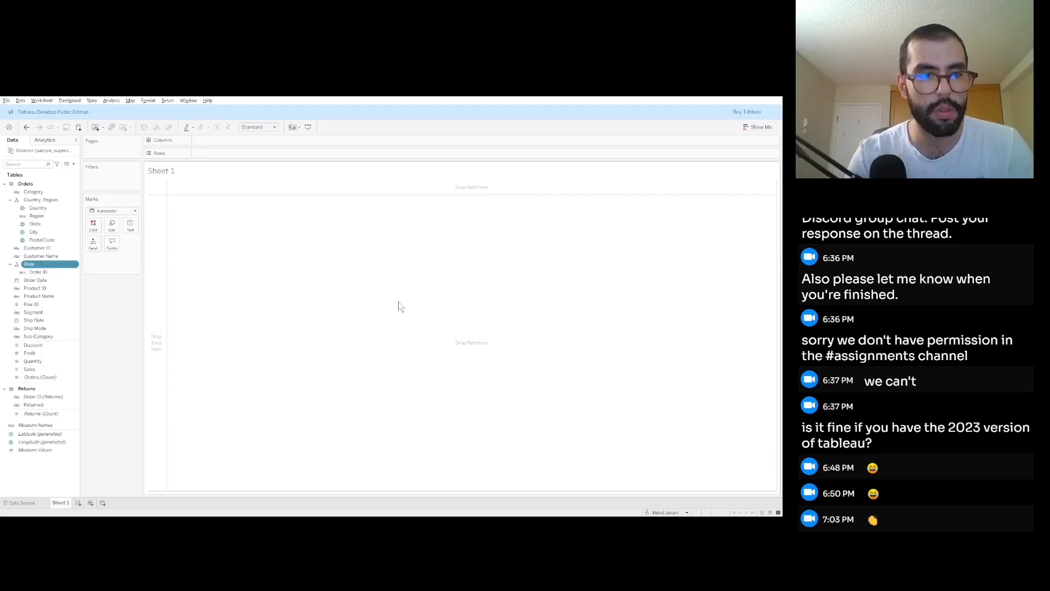
pyautogui.click(37, 263)
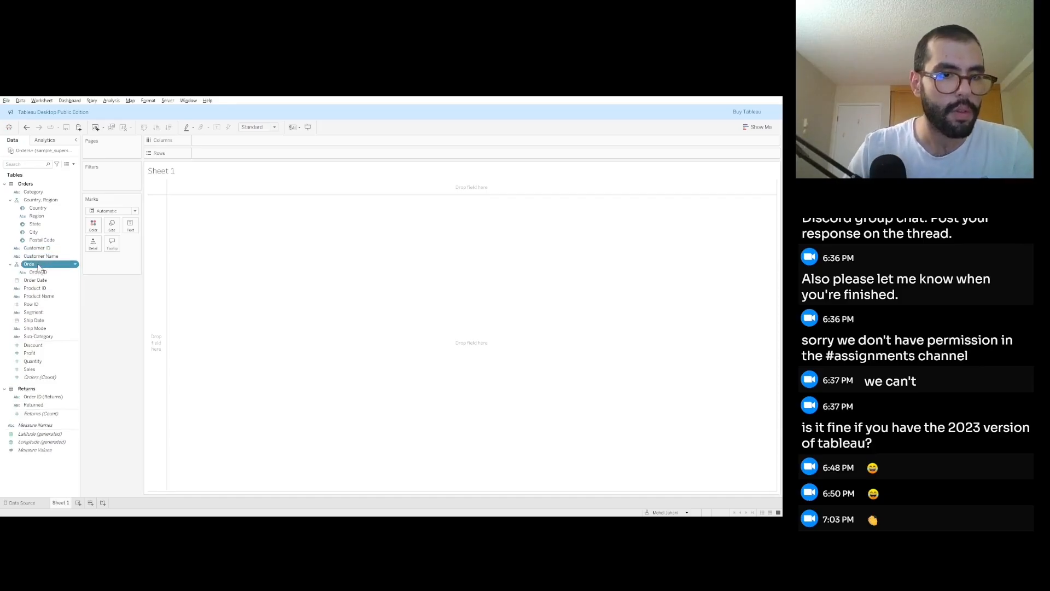
pyautogui.write('Order')
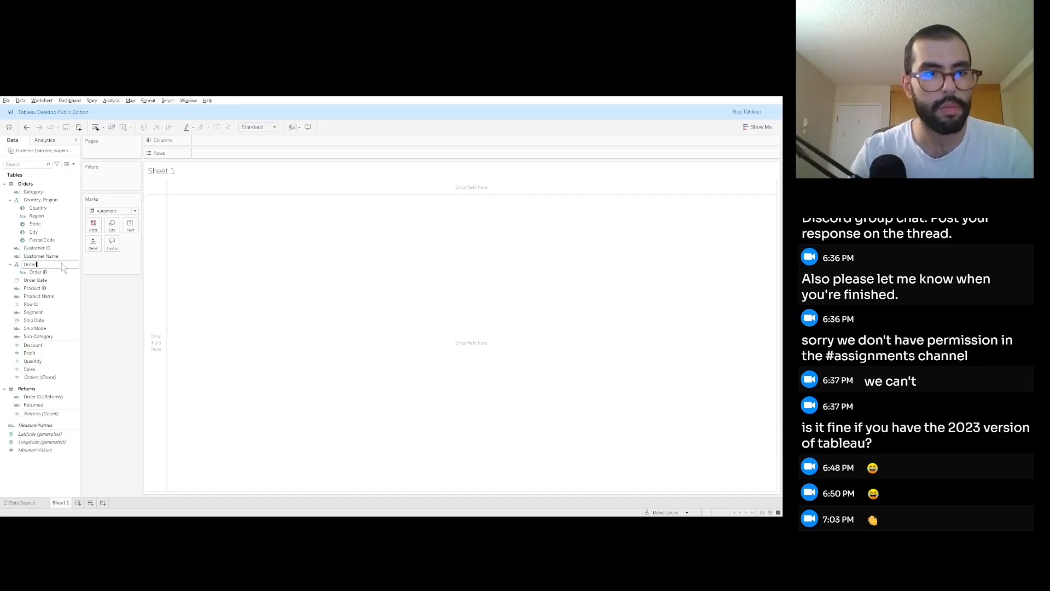
pyautogui.press('Return')
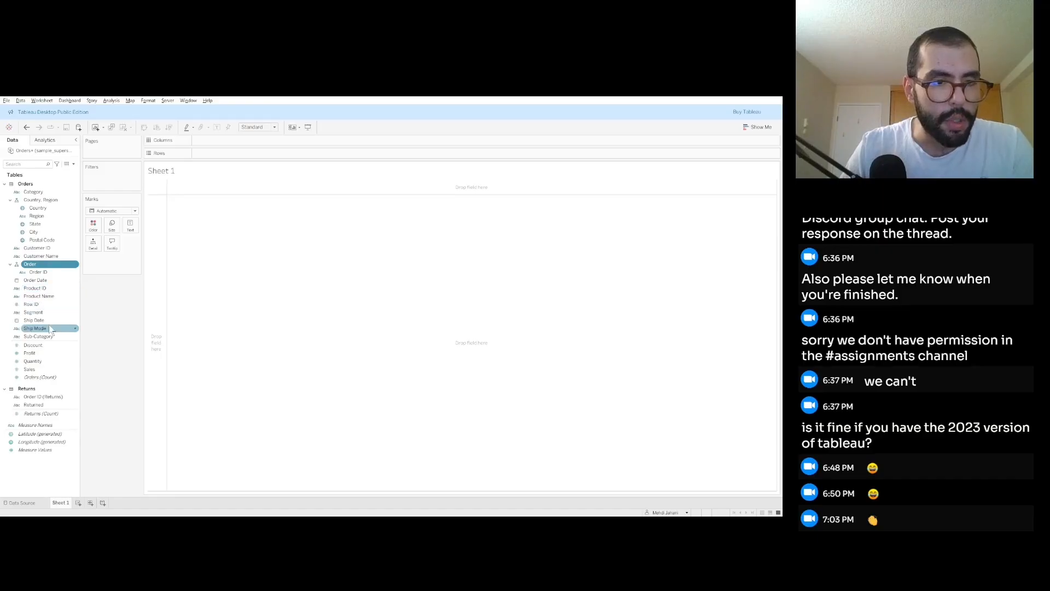
# - Add Product ID and Product Name below Order ID in the Order hierarchy, and Category above it
pyautogui.moveTo(44, 288); pyautogui.dragTo(42, 269)
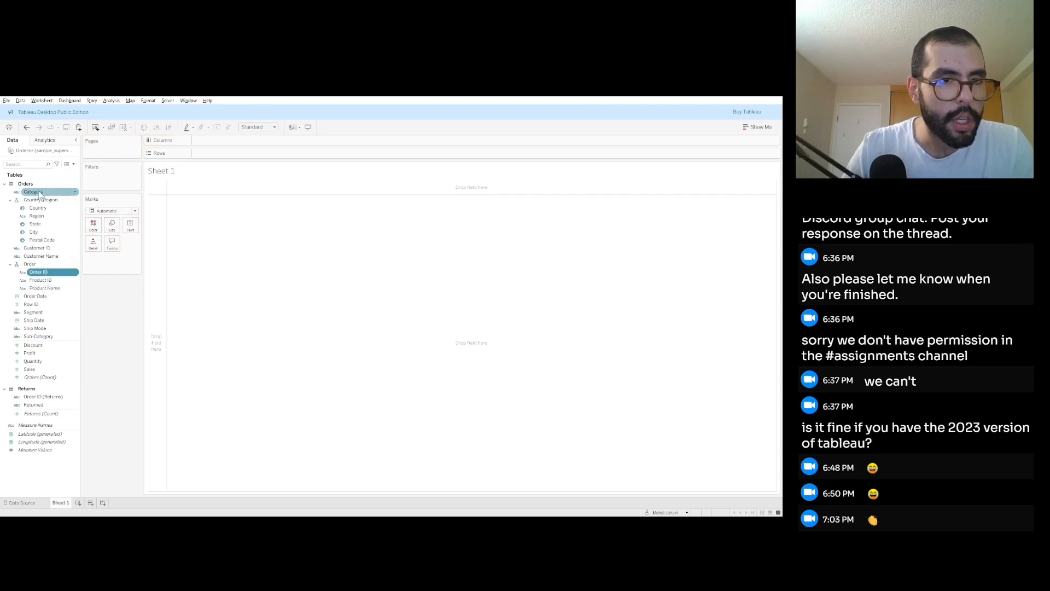
pyautogui.moveTo(40, 193); pyautogui.dragTo(44, 268)
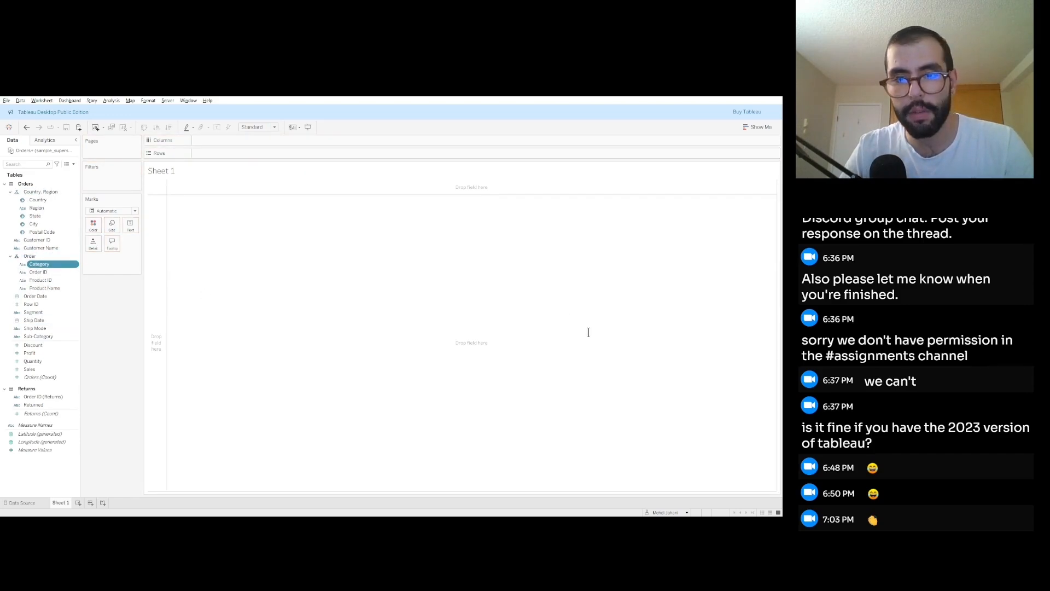
# - Collapse the Country, Region hierarchy in the Orders field list
pyautogui.hotkey('alt', 'Tab')
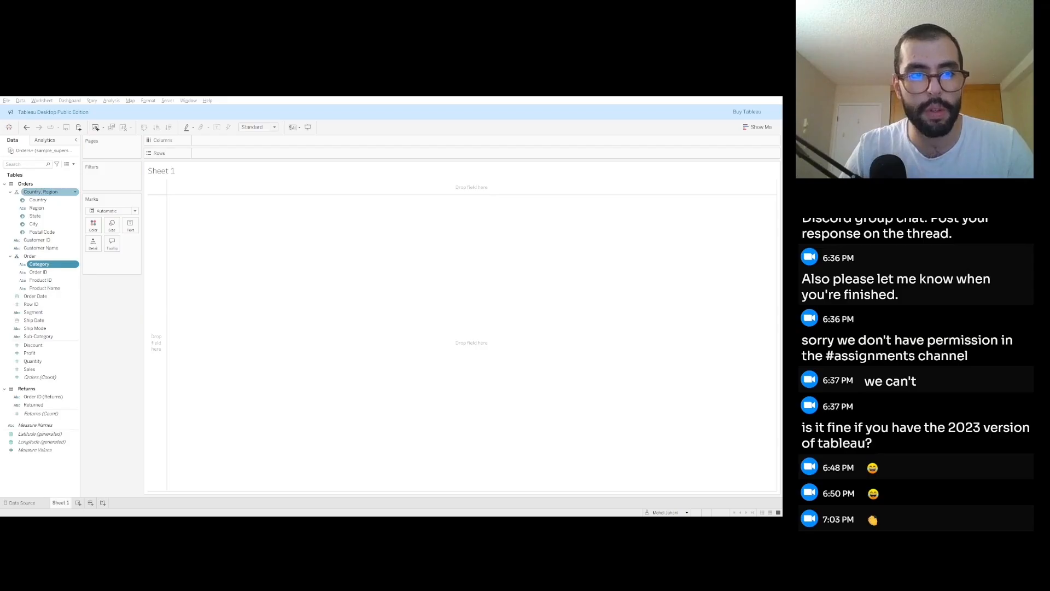
pyautogui.doubleClick(47, 193)
pyautogui.click(30, 193)
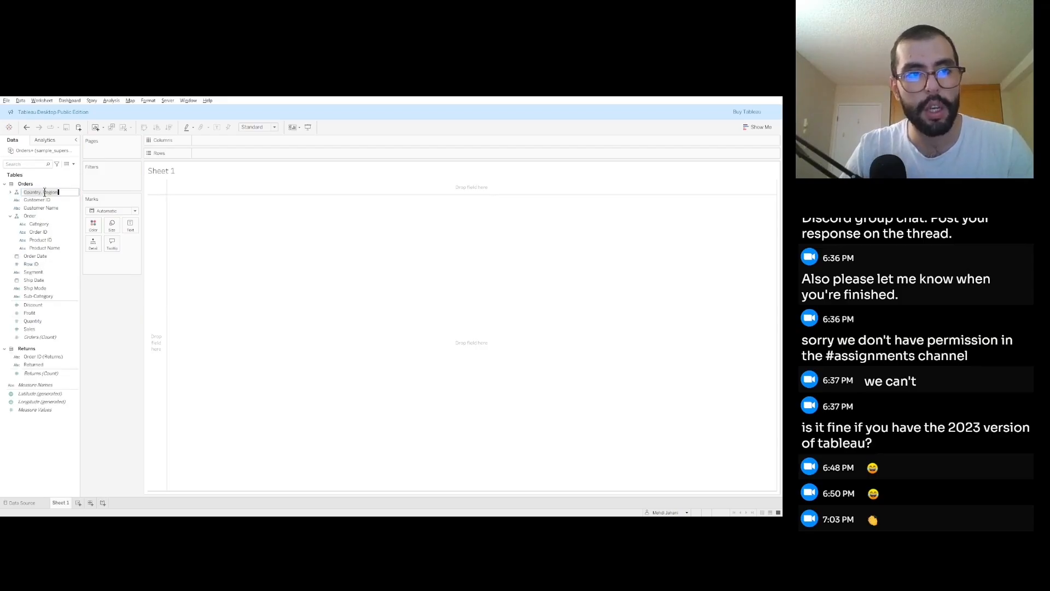
pyautogui.click(12, 196)
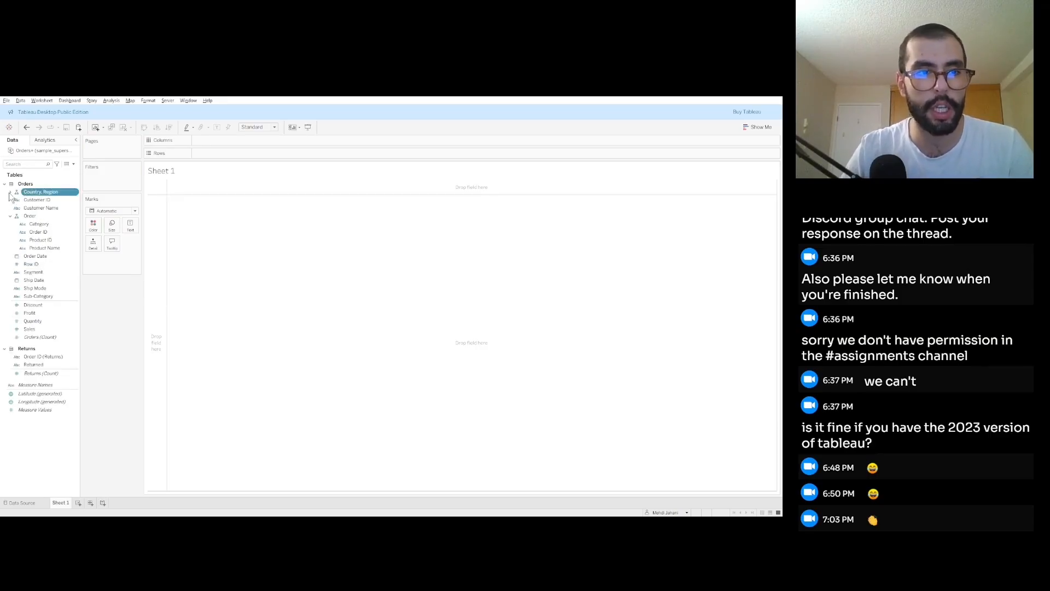
# - Expand the Country, Region hierarchy and take the Postal Code field out of it
pyautogui.click(10, 193)
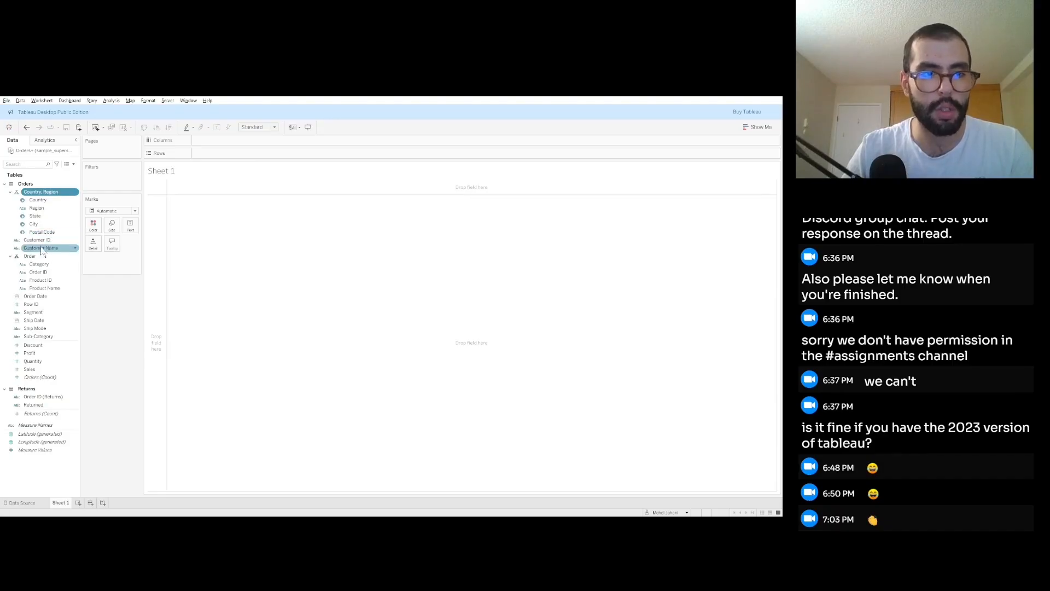
pyautogui.click(44, 233)
pyautogui.moveTo(40, 237); pyautogui.dragTo(28, 253)
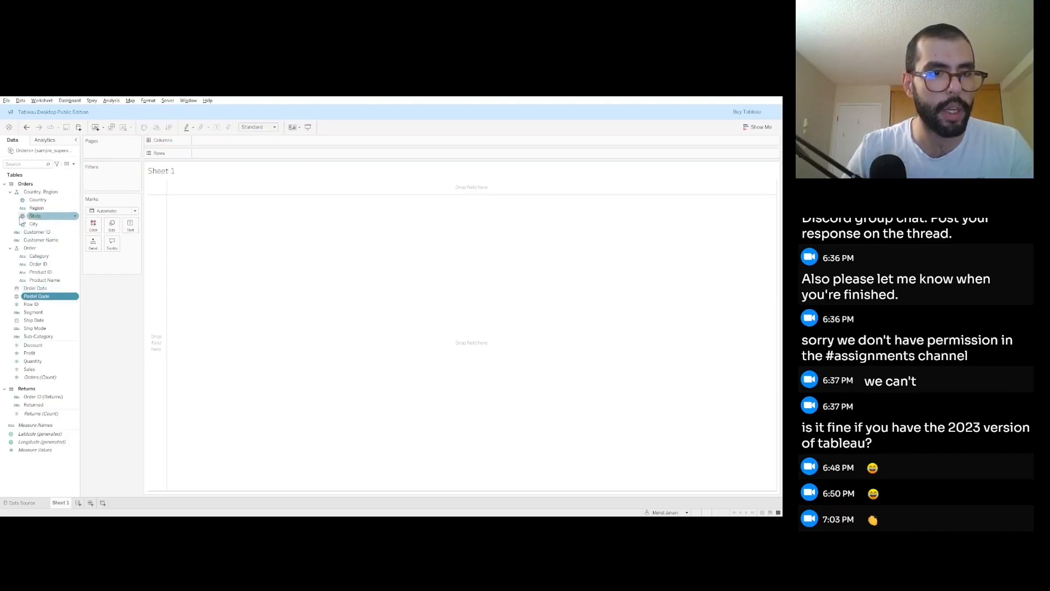
# - Rename the Country, Region hierarchy to Location
pyautogui.doubleClick(47, 193)
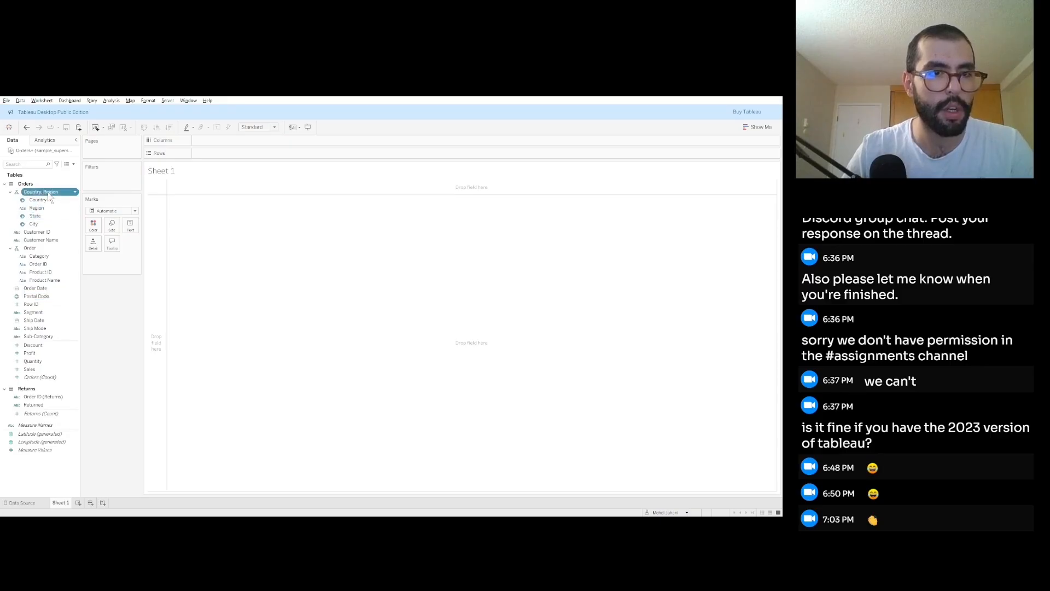
pyautogui.click(57, 193)
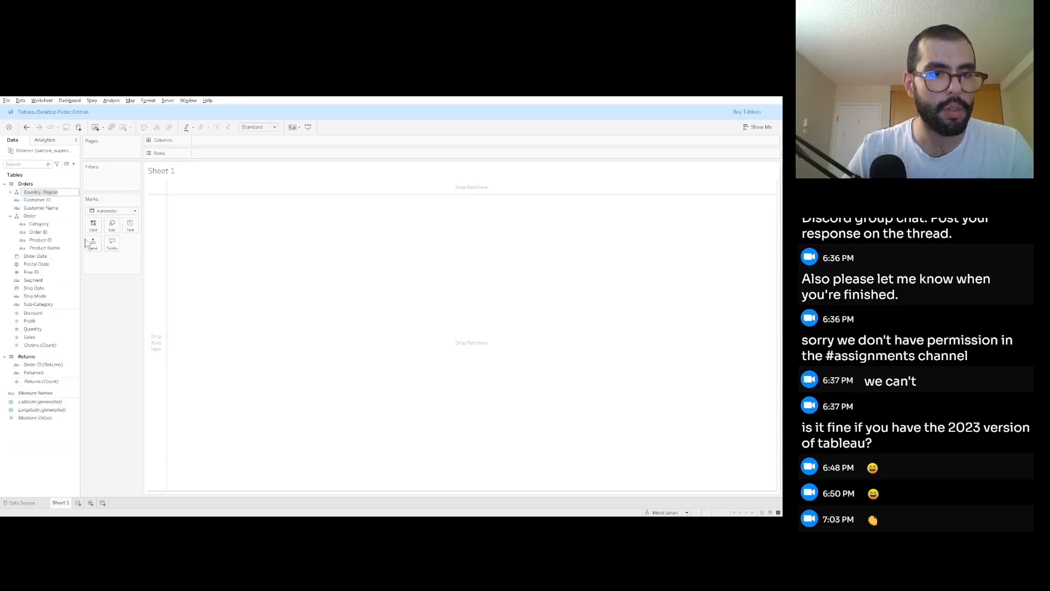
pyautogui.write('Locat')
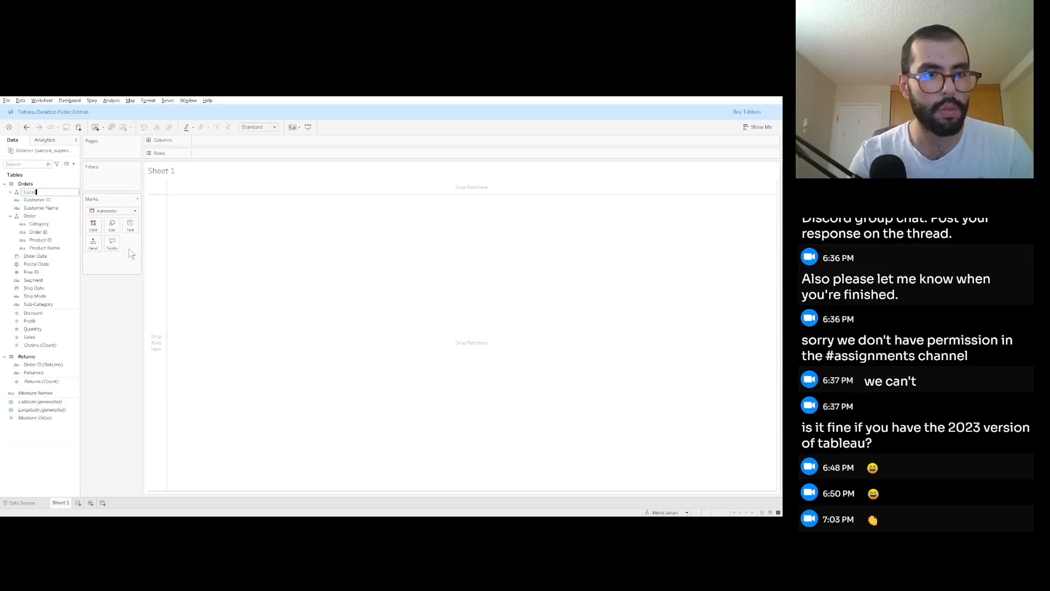
pyautogui.press('Return')
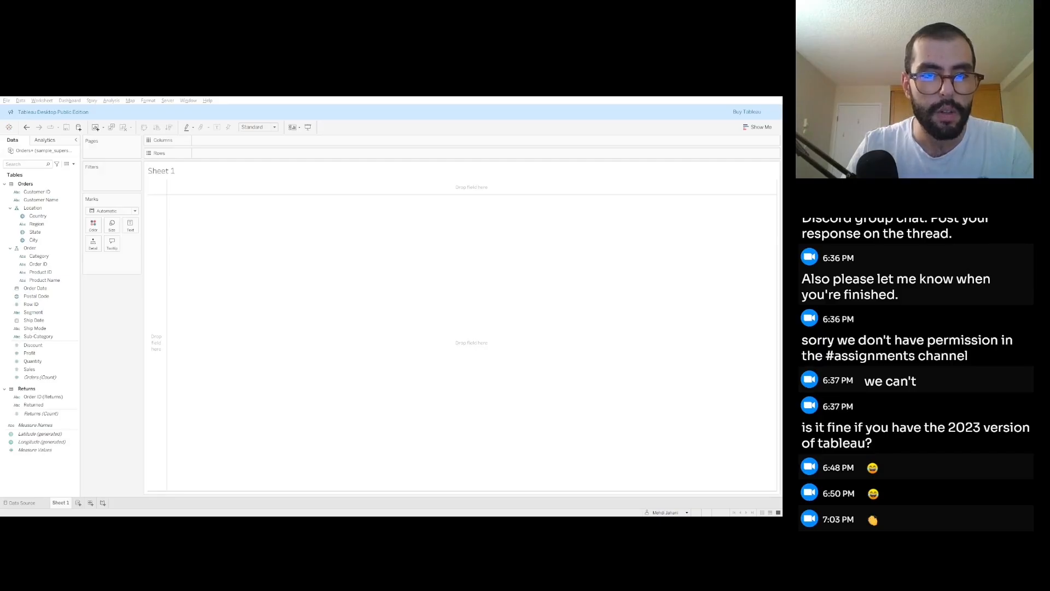
# - Finish creating the calculated field named Profit by State
pyautogui.click(471, 295)
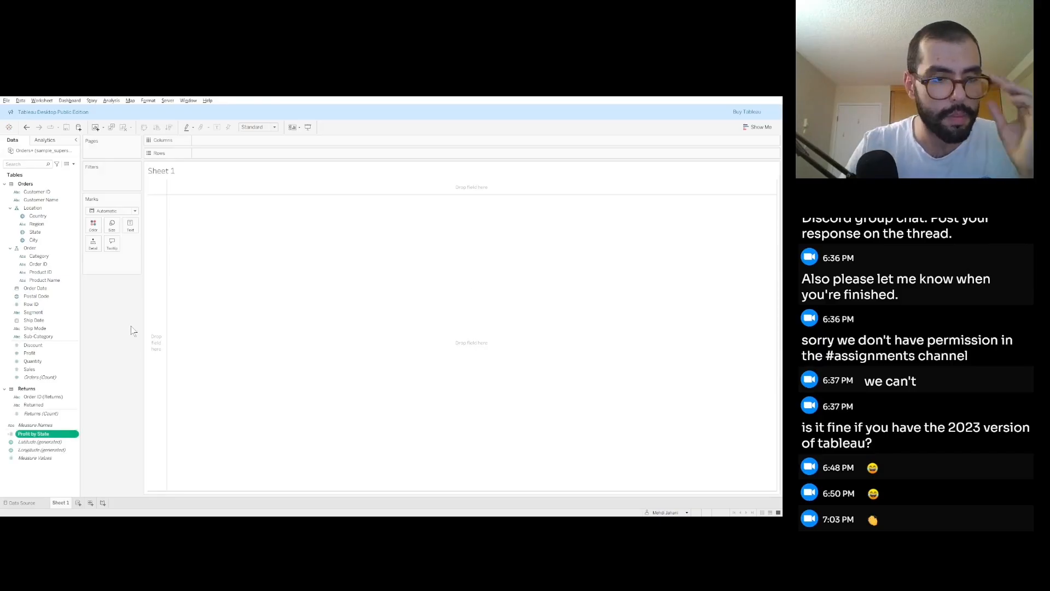
pyautogui.click(51, 477)
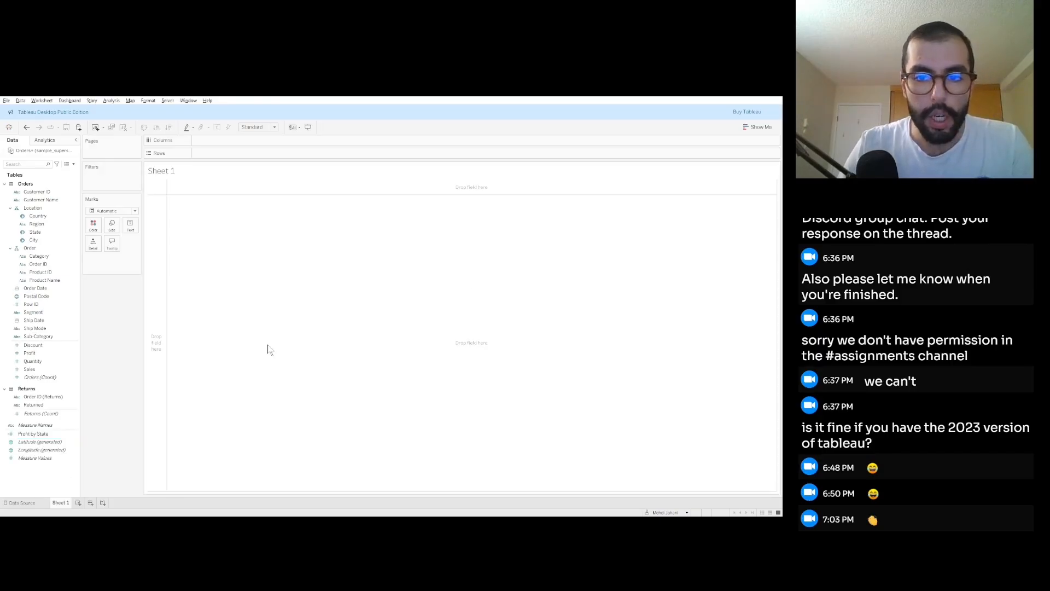
# - Try to build a map of Profit by State over the Location hierarchy with Show Me
pyautogui.click(36, 435)
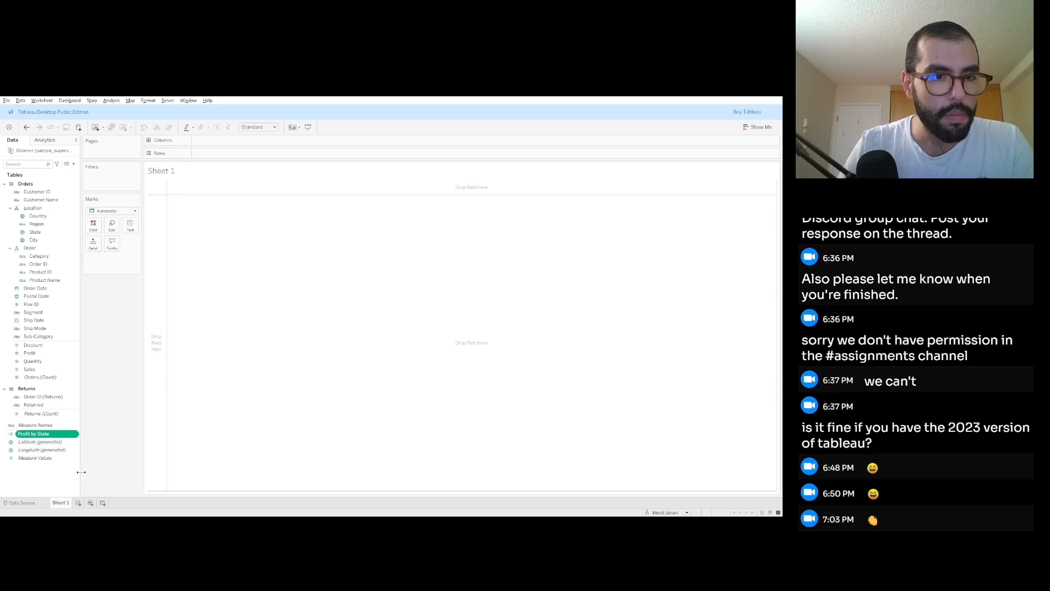
pyautogui.click(39, 209)
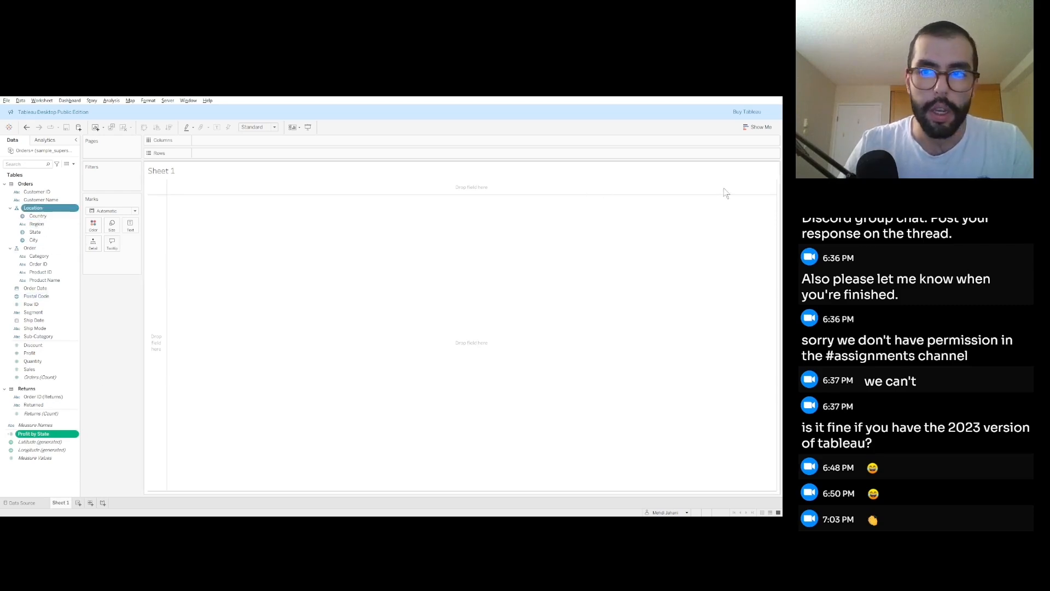
pyautogui.hotkey('alt', 'Tab')
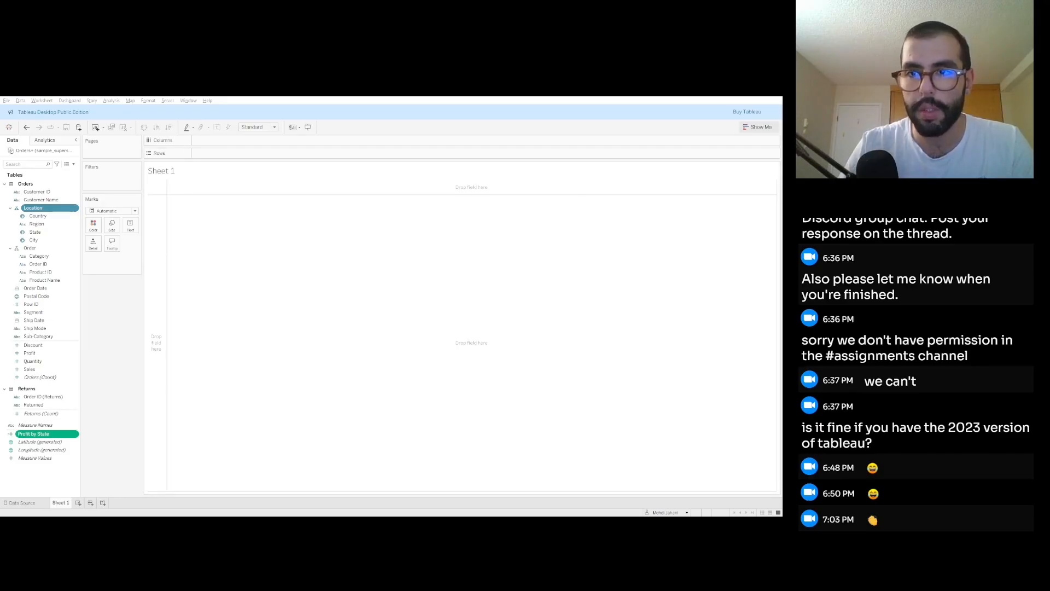
pyautogui.click(758, 127)
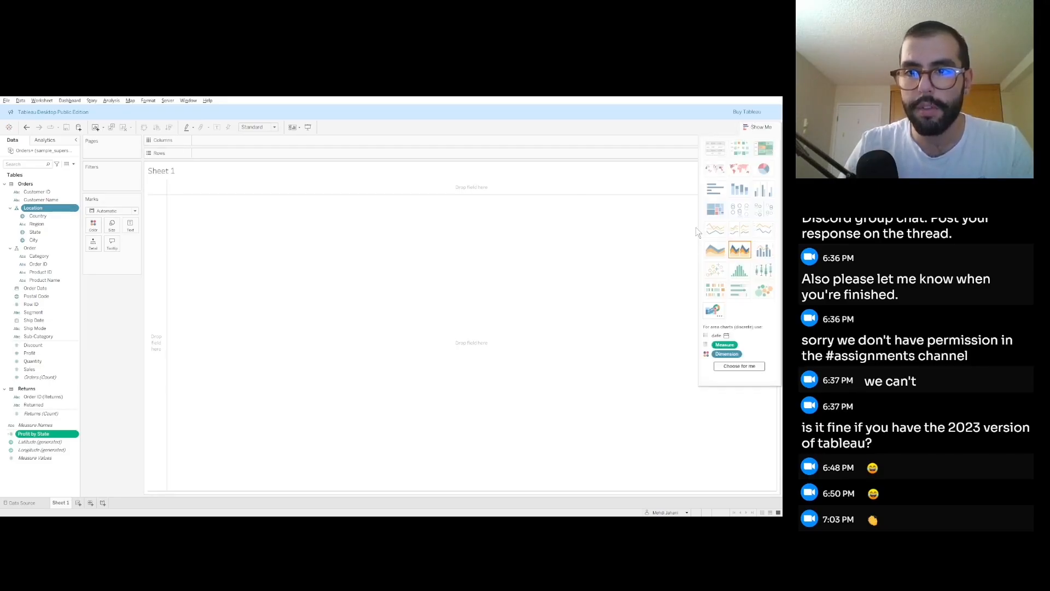
pyautogui.click(740, 174)
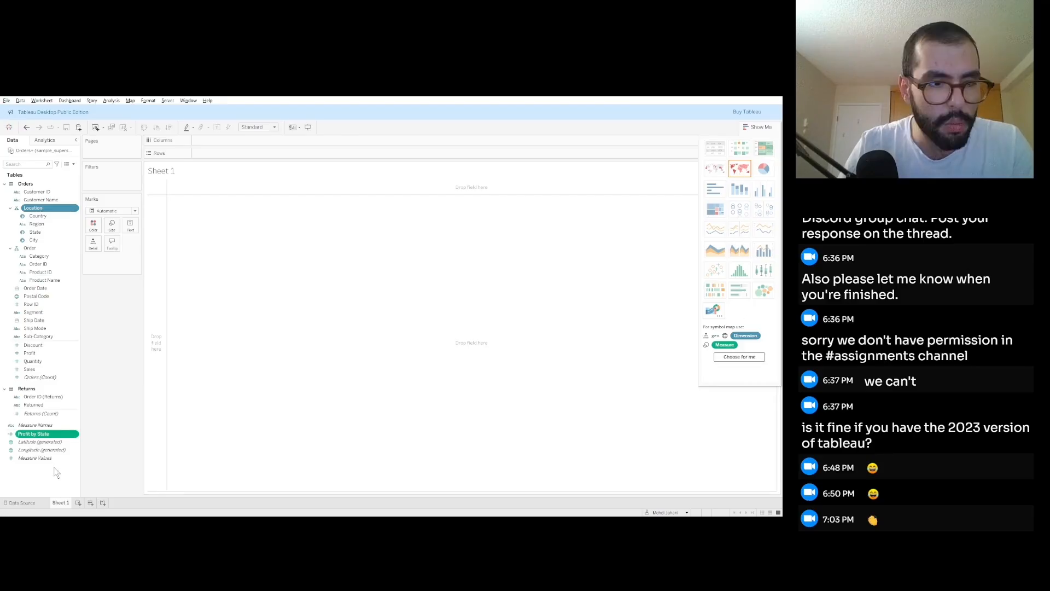
pyautogui.hotkey('alt', 'Tab')
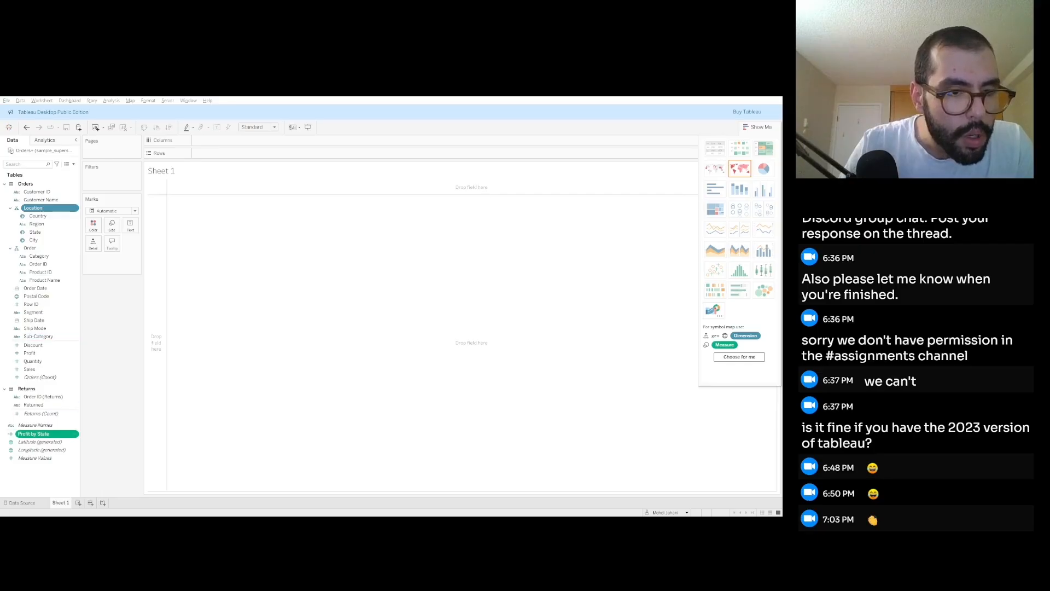
pyautogui.click(47, 475)
pyautogui.click(41, 435)
pyautogui.keyDown('ctrl'); pyautogui.click(36, 209); pyautogui.keyUp('ctrl')
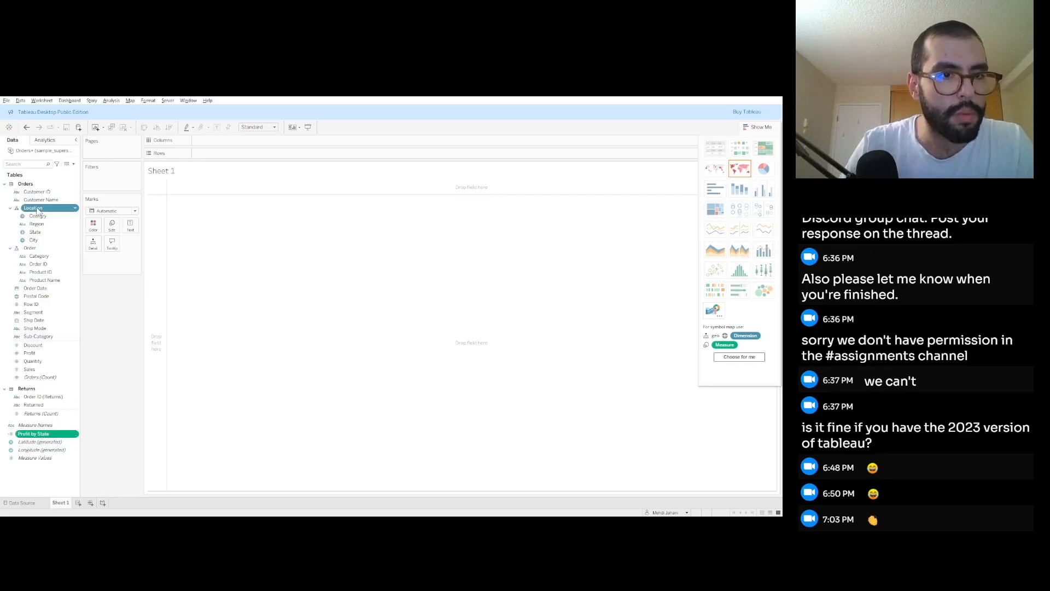
pyautogui.click(735, 359)
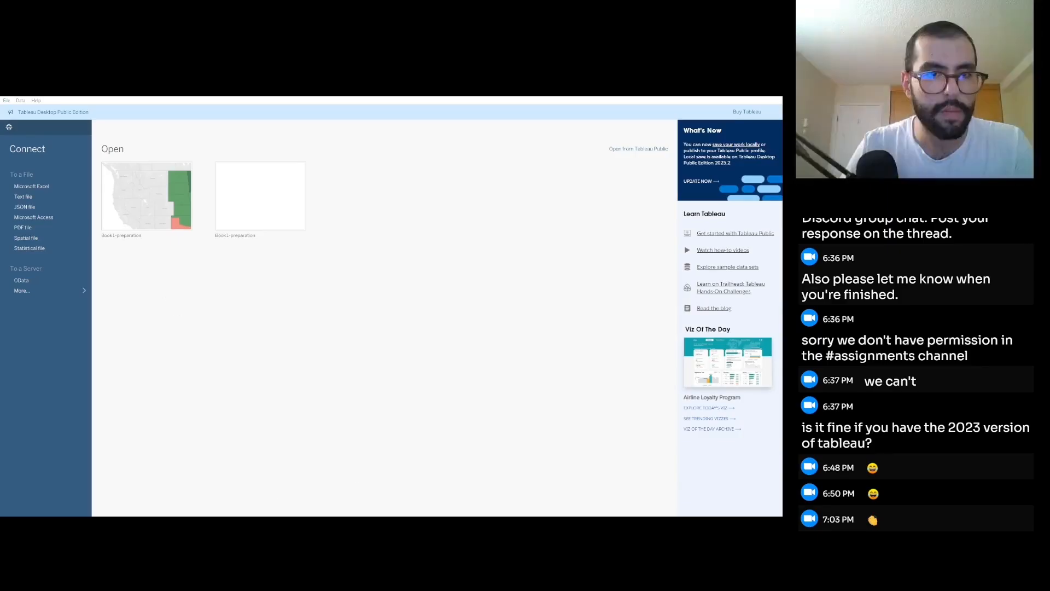
# - Open the Book1-preparation workbook that has the map preview and display its Profit Ratio by Geography sheet
pyautogui.click(151, 209)
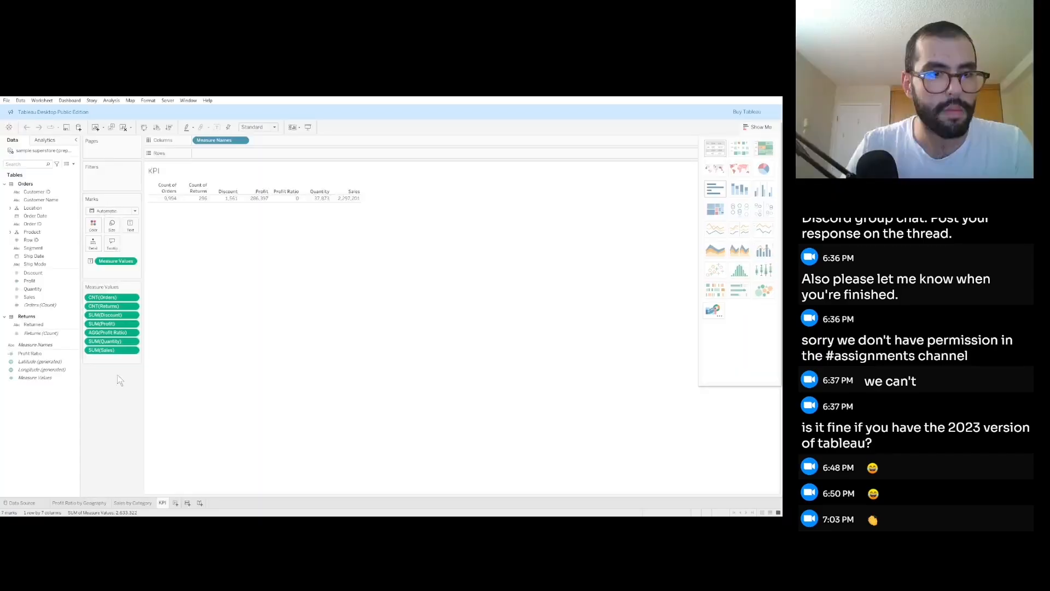
pyautogui.click(75, 504)
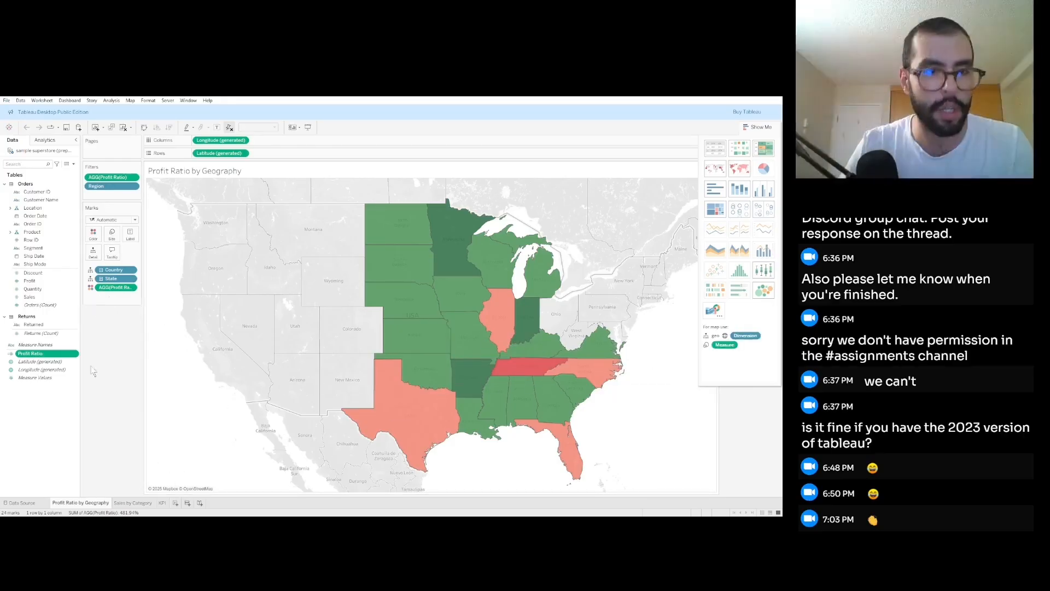
# - Remove the generated Latitude from Rows and the generated Longitude from Columns
pyautogui.moveTo(218, 153); pyautogui.dragTo(234, 235)
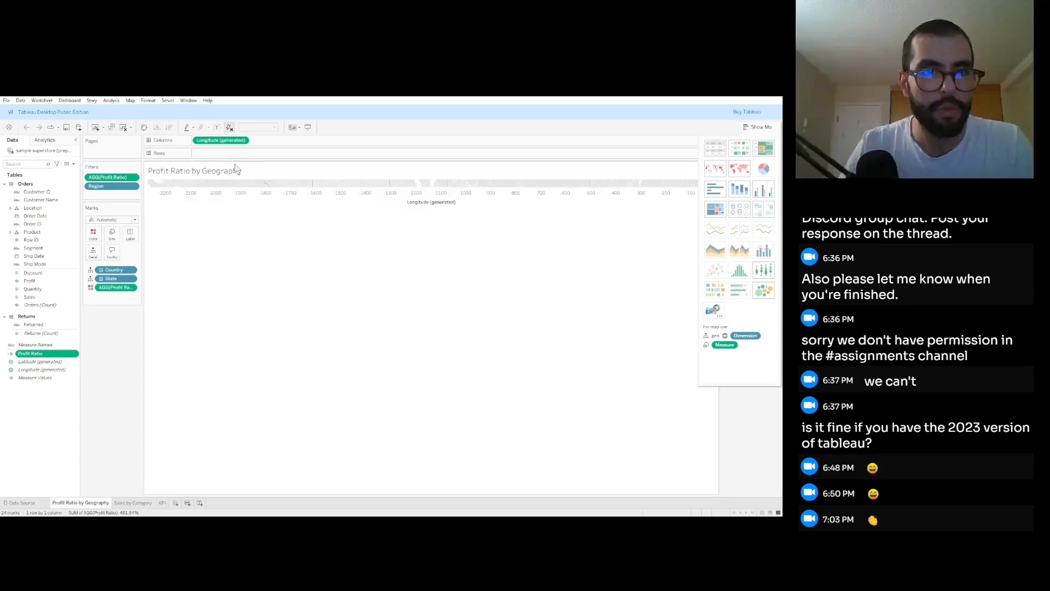
pyautogui.moveTo(241, 140); pyautogui.dragTo(238, 238)
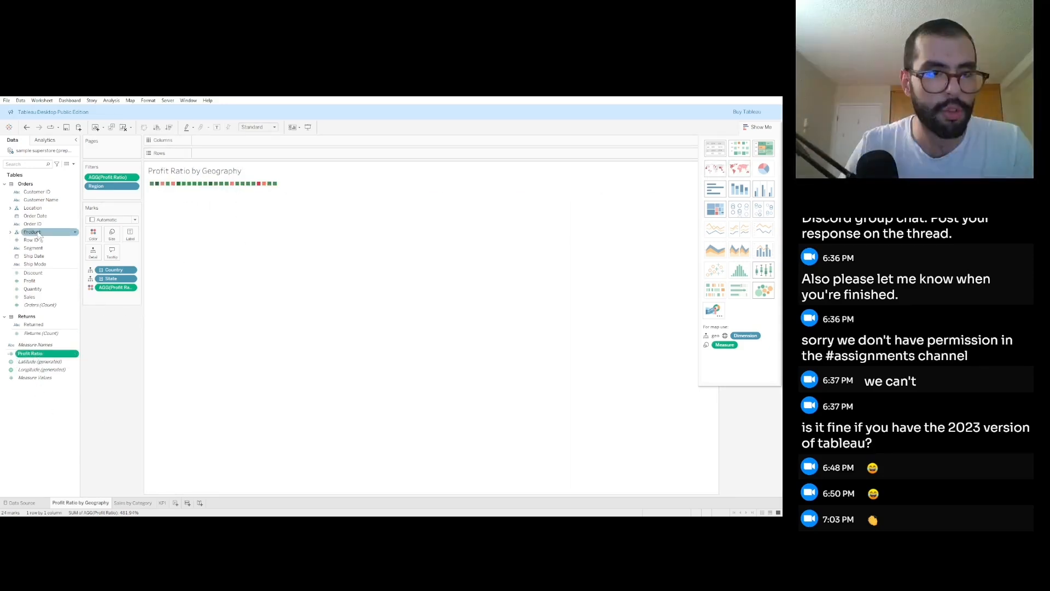
# - Place Profit Ratio on Rows and the Location hierarchy on Columns
pyautogui.keyDown('ctrl'); pyautogui.click(33, 209); pyautogui.keyUp('ctrl')
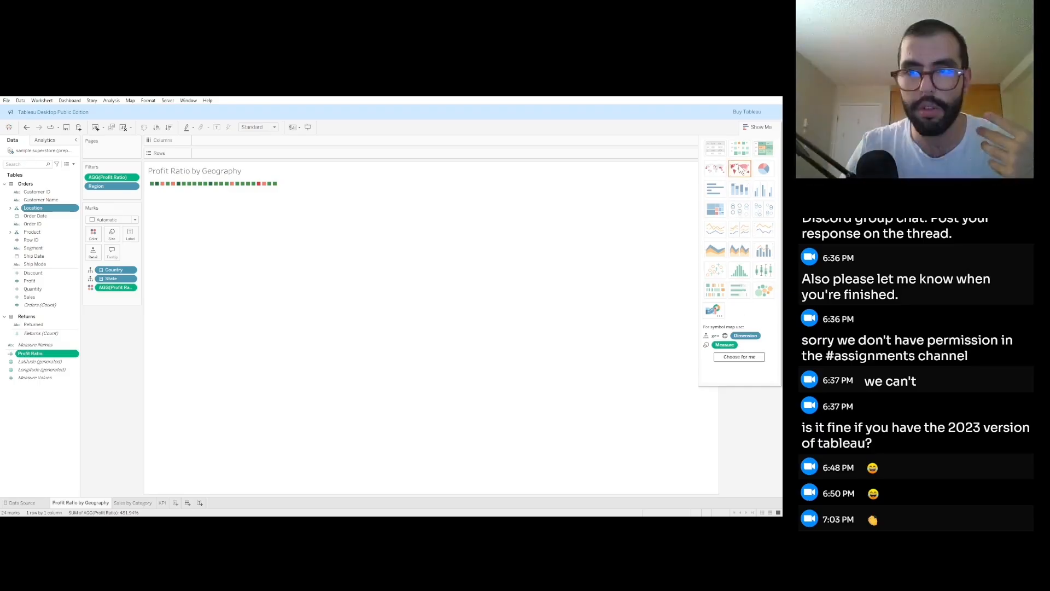
pyautogui.click(33, 209)
pyautogui.click(36, 354)
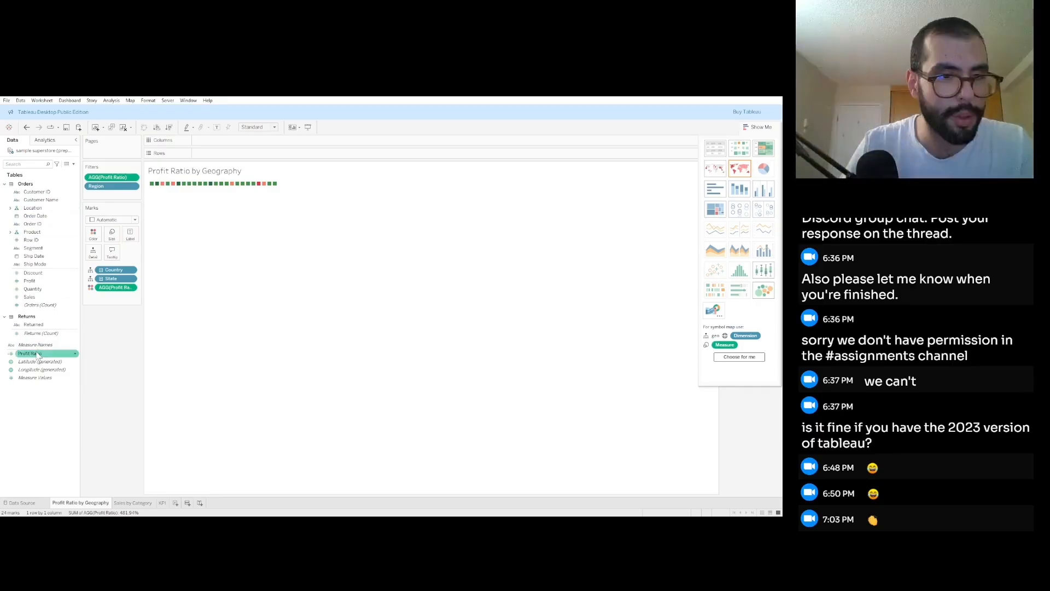
pyautogui.moveTo(38, 356); pyautogui.dragTo(239, 154)
pyautogui.moveTo(33, 209); pyautogui.dragTo(250, 141)
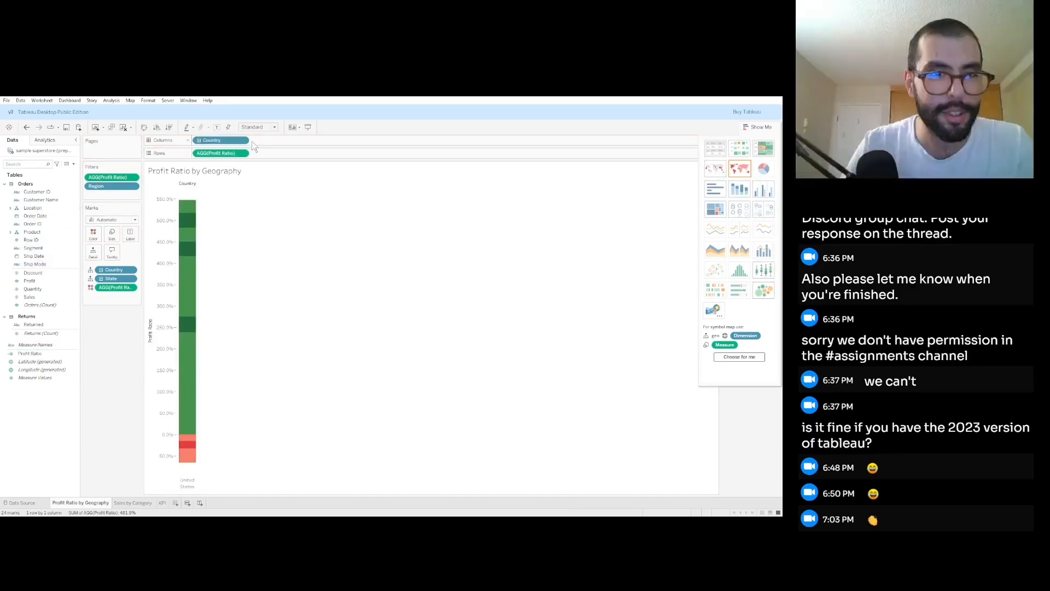
# - Convert the profit ratio chart into a map with Show Me, and include all regions in the Region filter
pyautogui.click(746, 170)
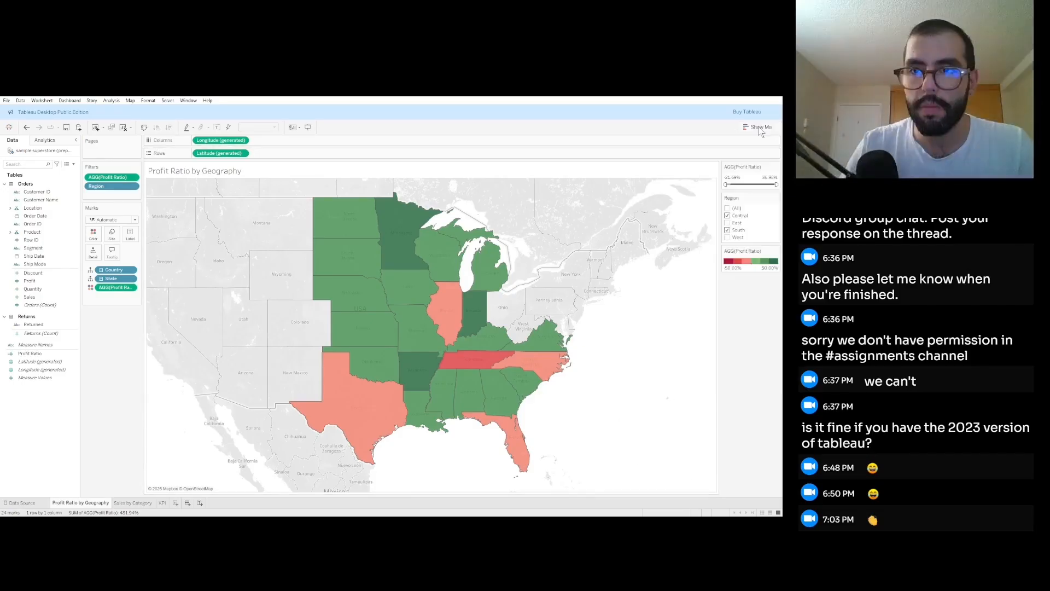
pyautogui.click(757, 126)
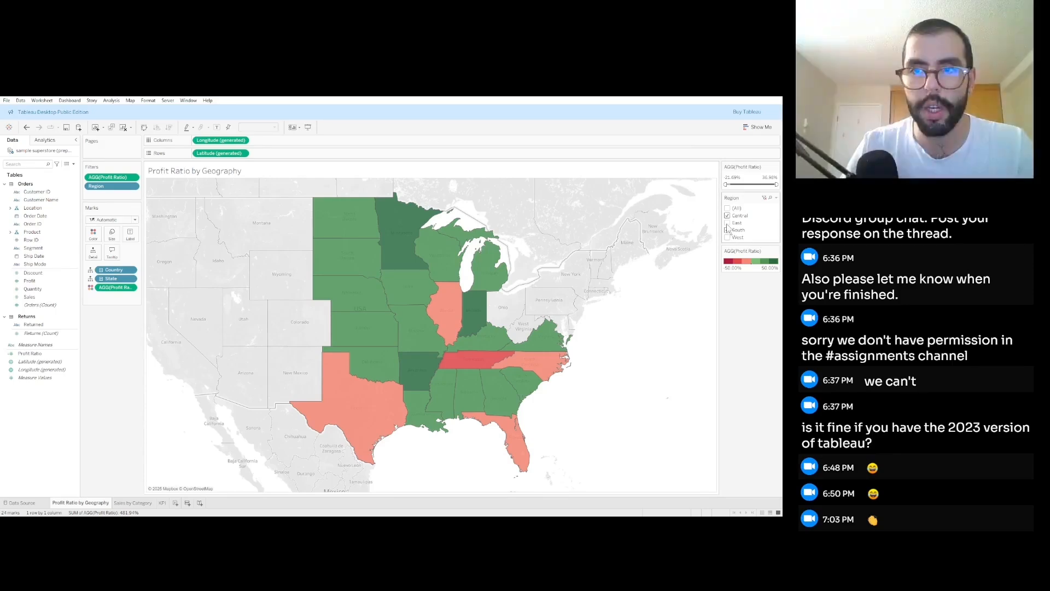
pyautogui.click(728, 208)
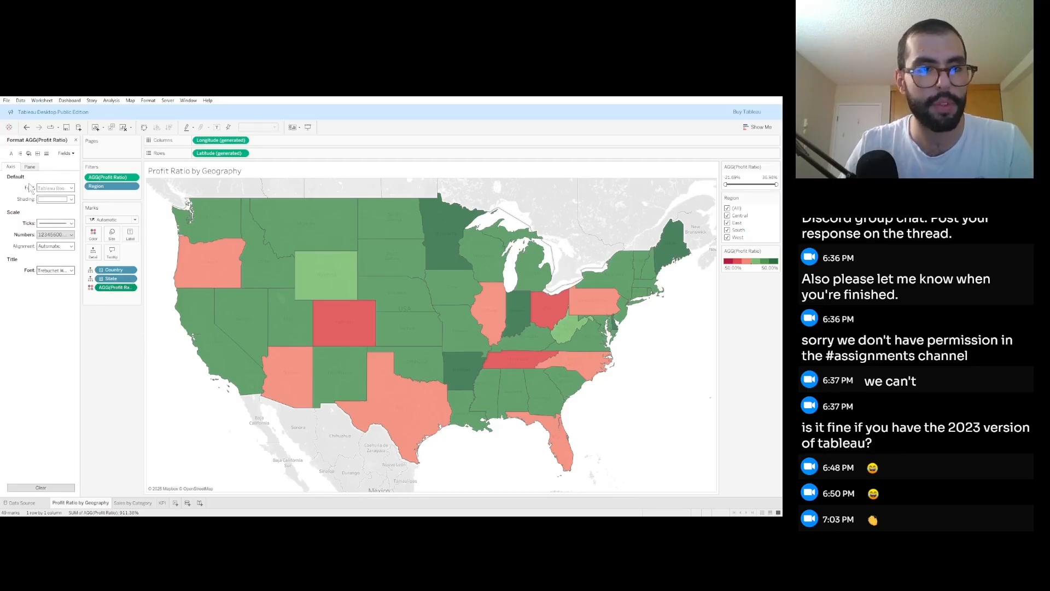
# - Examine the pane number format settings of Profit Ratio, and close the formatting options
pyautogui.click(30, 167)
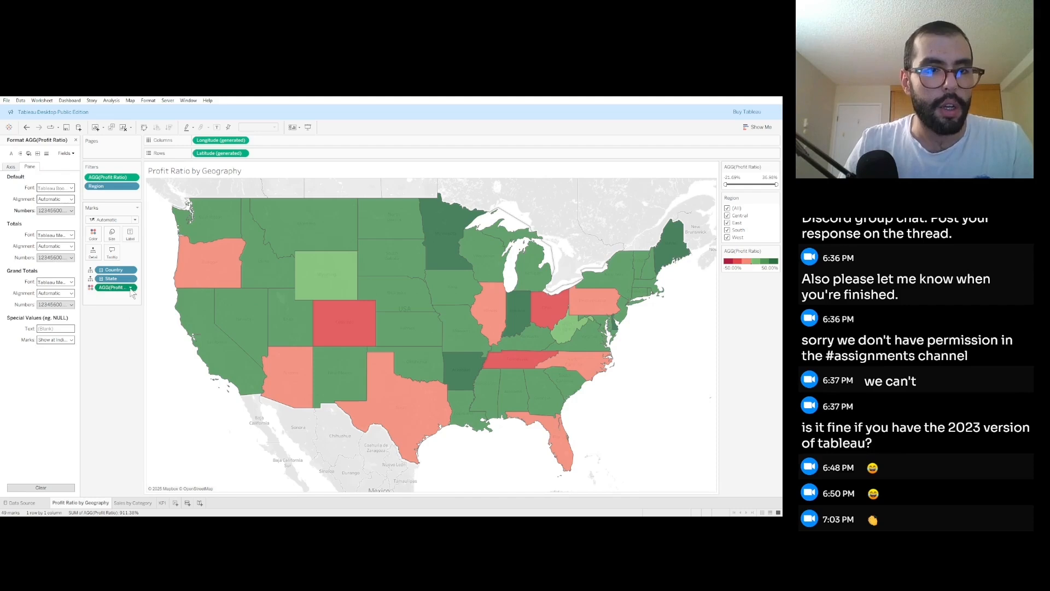
pyautogui.click(69, 211)
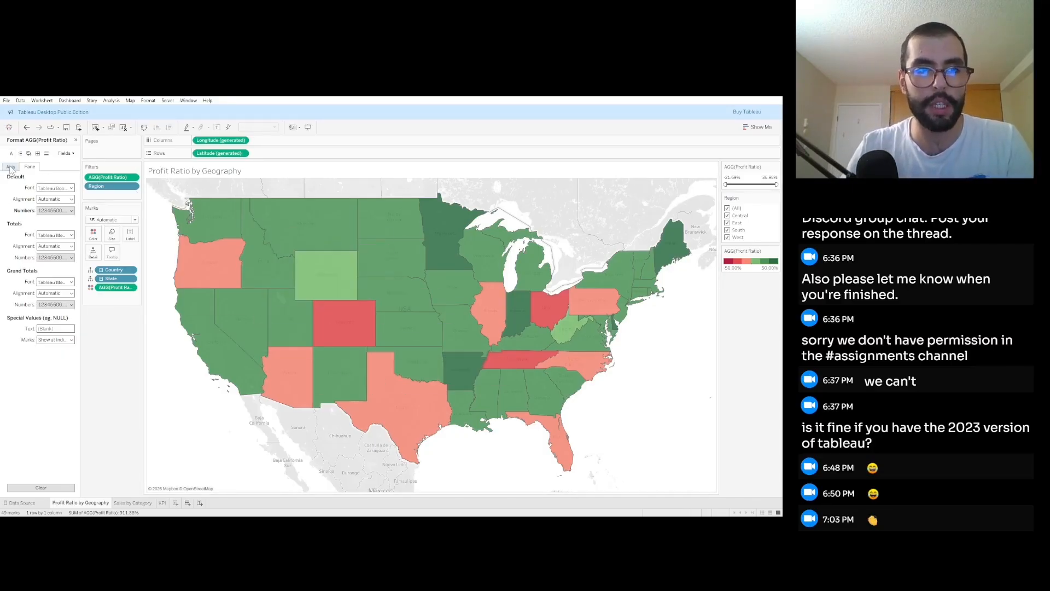
pyautogui.click(76, 140)
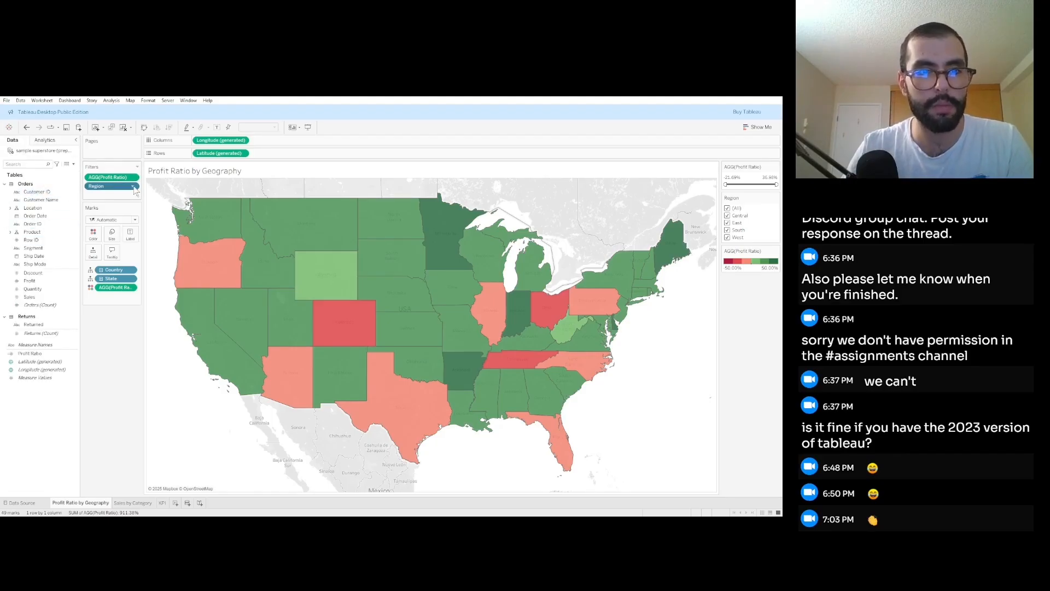
# - Remove the Region and Profit Ratio filters from the Profit Ratio by Geography sheet
pyautogui.click(127, 298)
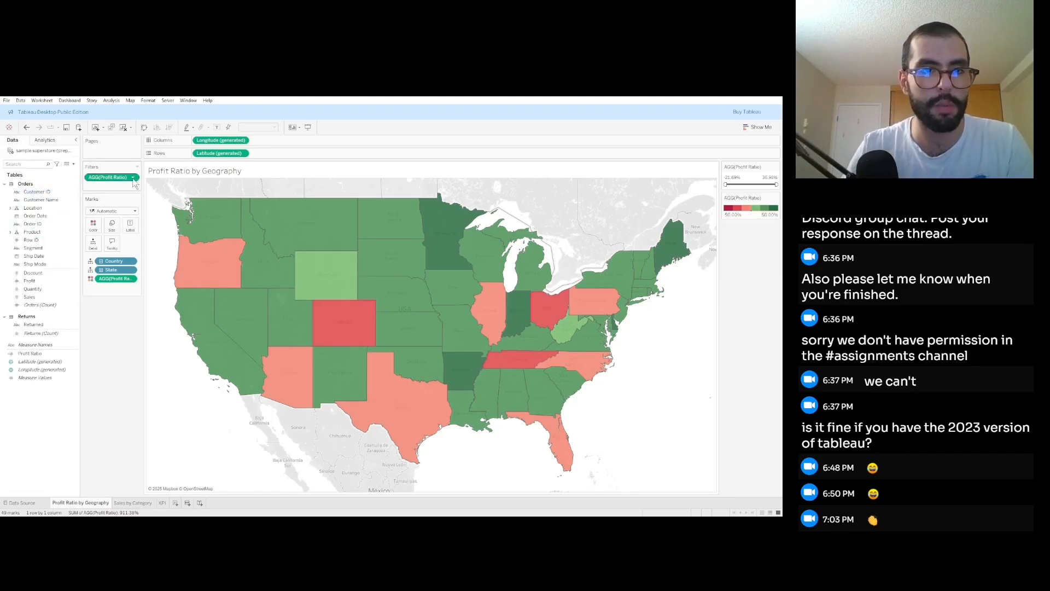
pyautogui.click(132, 178)
pyautogui.press('Delete')
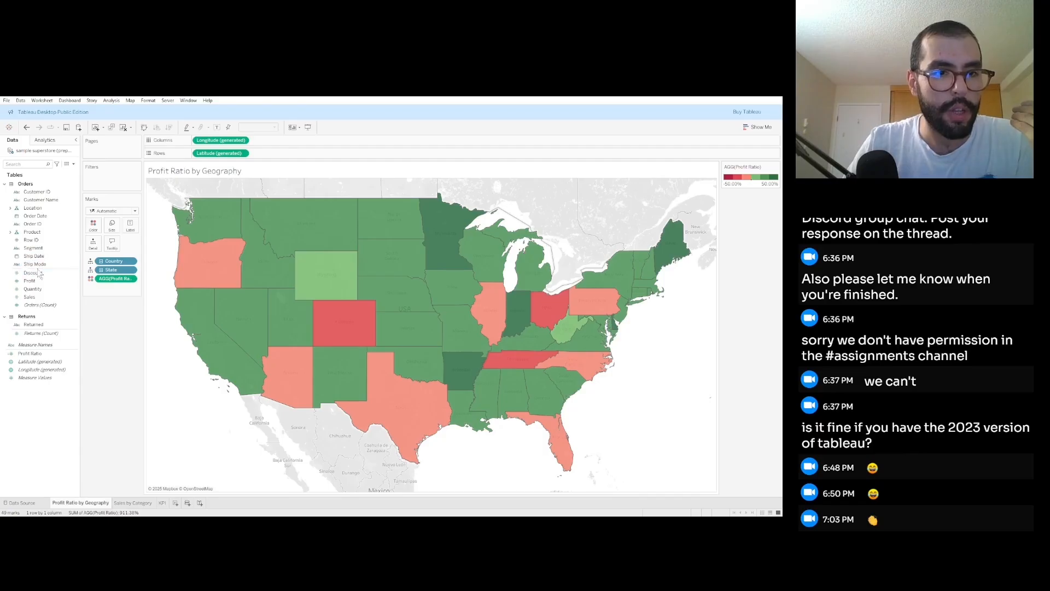
# - Expand the Location and Product hierarchies and try to filter the map by Category
pyautogui.click(11, 208)
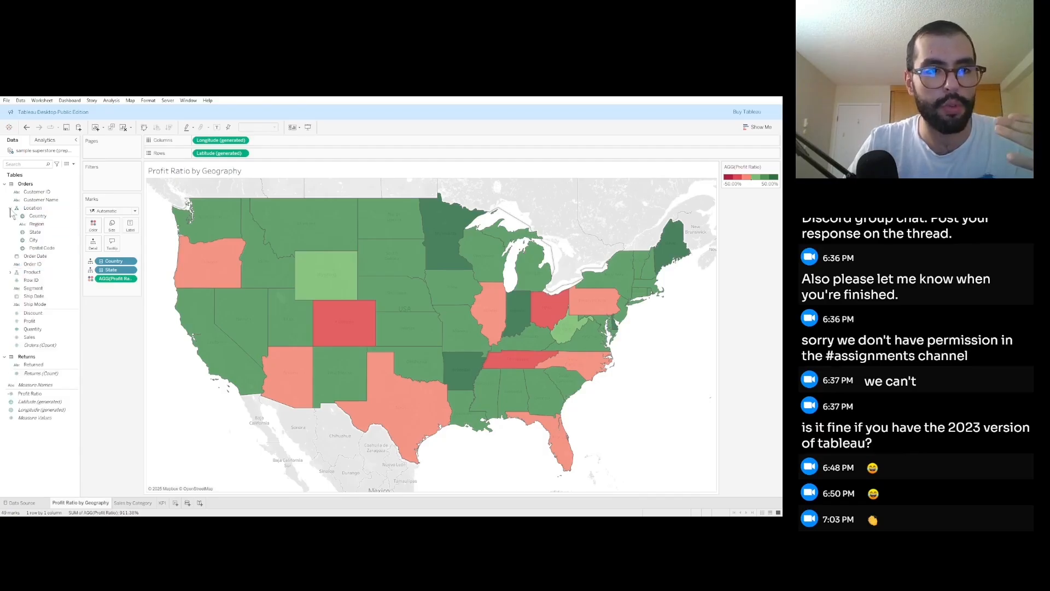
pyautogui.click(10, 272)
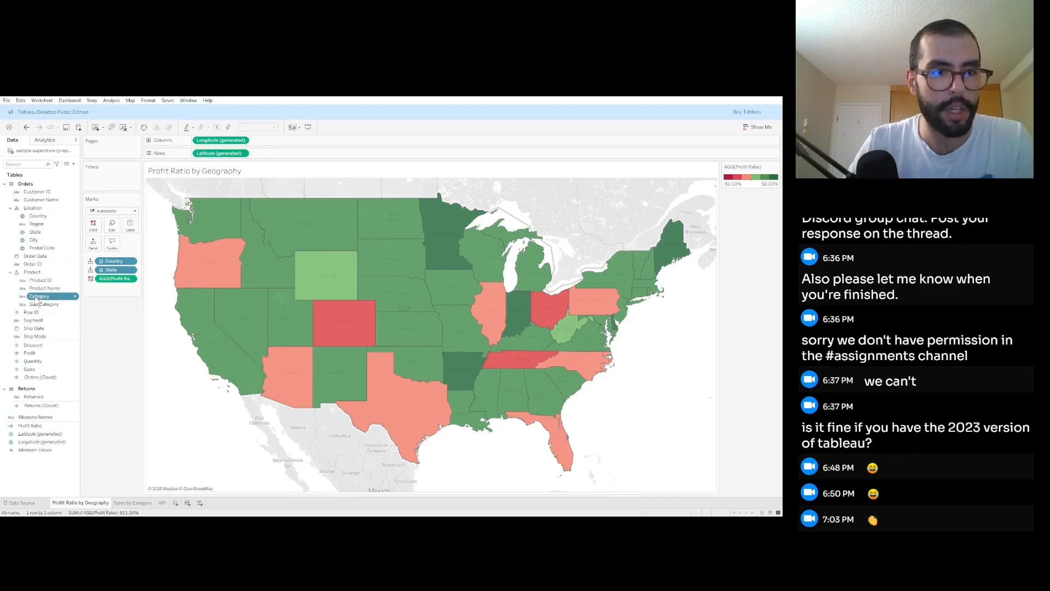
pyautogui.moveTo(37, 298); pyautogui.dragTo(110, 180)
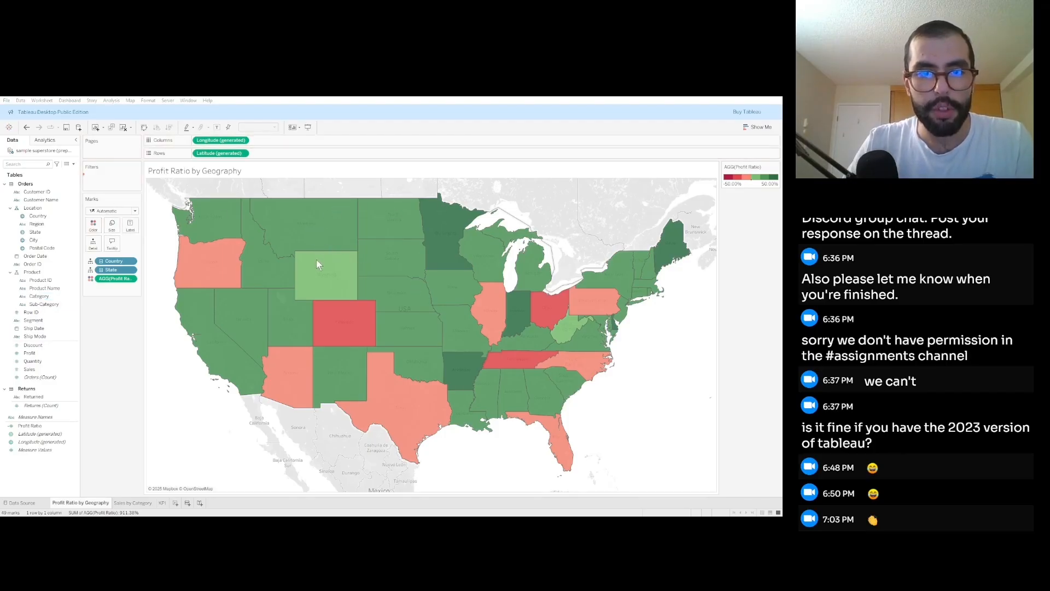
pyautogui.click(45, 241)
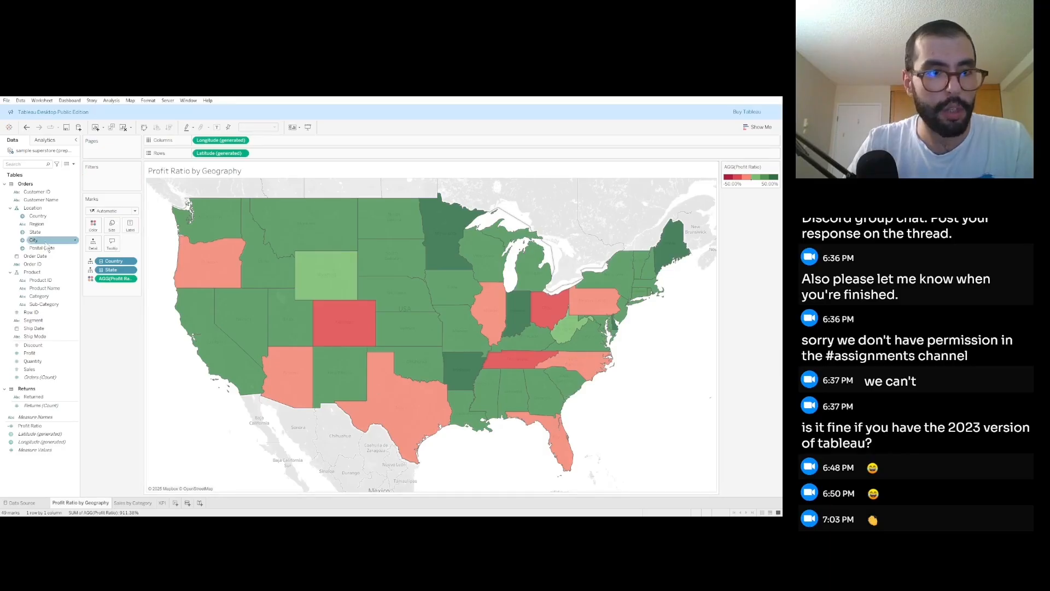
# - Add Region as a filter on the profit ratio map with all regions included, and show its filter options
pyautogui.moveTo(34, 225); pyautogui.dragTo(104, 180)
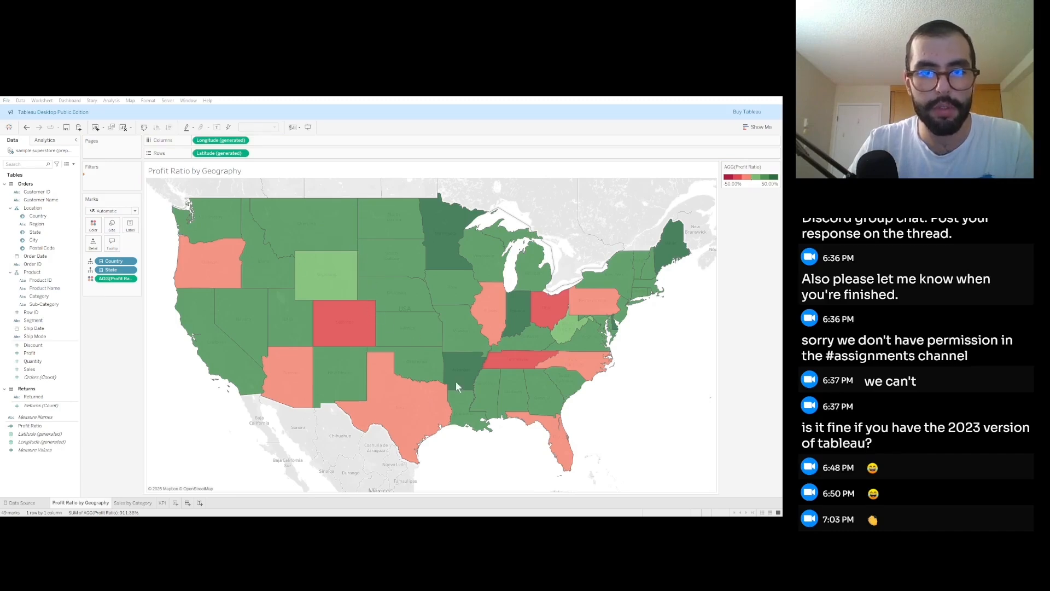
pyautogui.moveTo(37, 223); pyautogui.dragTo(106, 176)
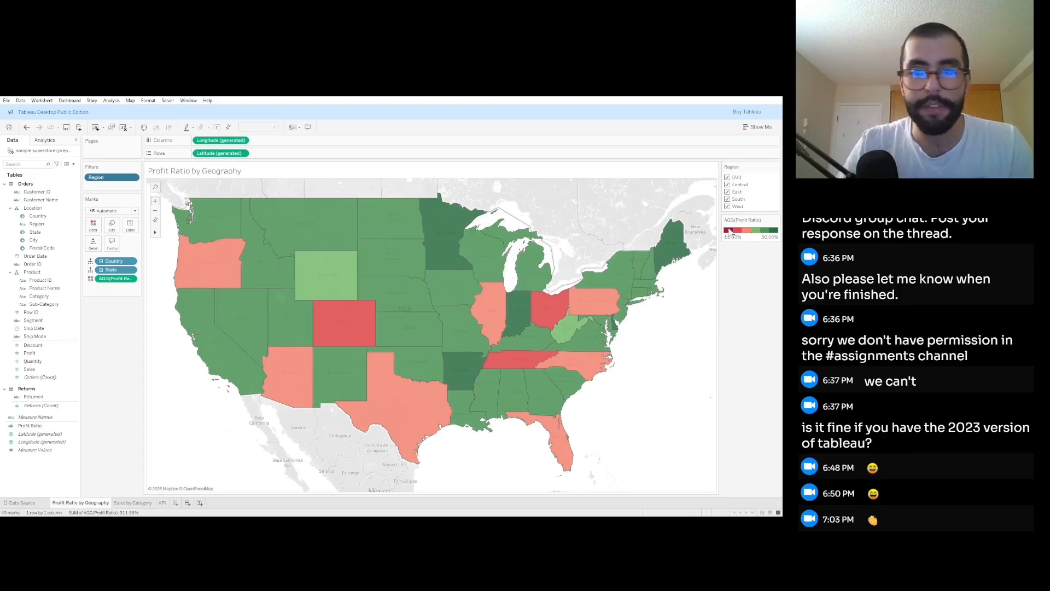
# - Exclude and re-include the West, South, East and Central regions to test the Region filter on the map
pyautogui.click(727, 206)
pyautogui.click(728, 207)
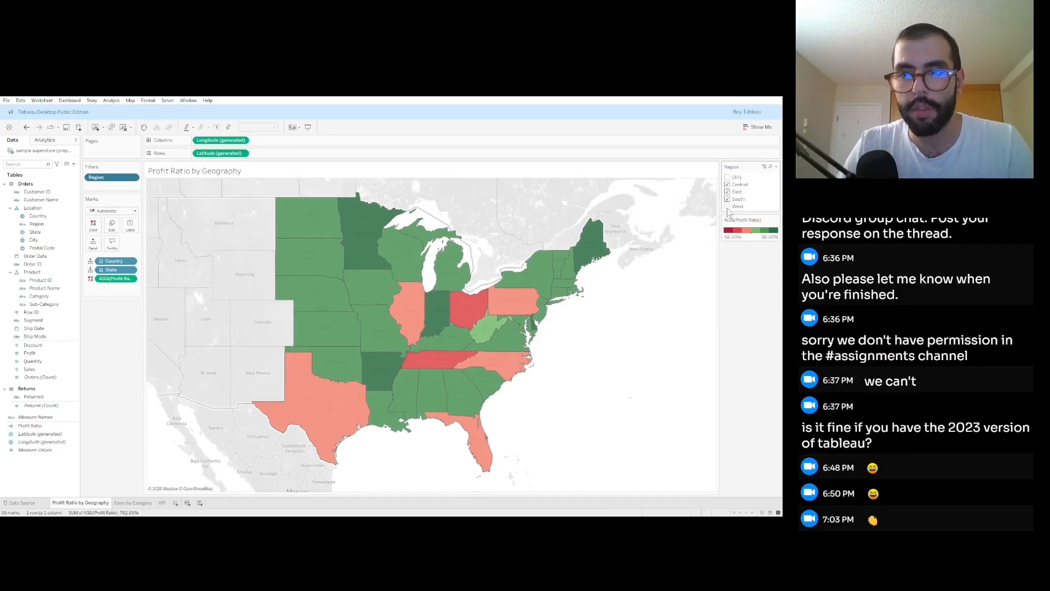
pyautogui.click(728, 199)
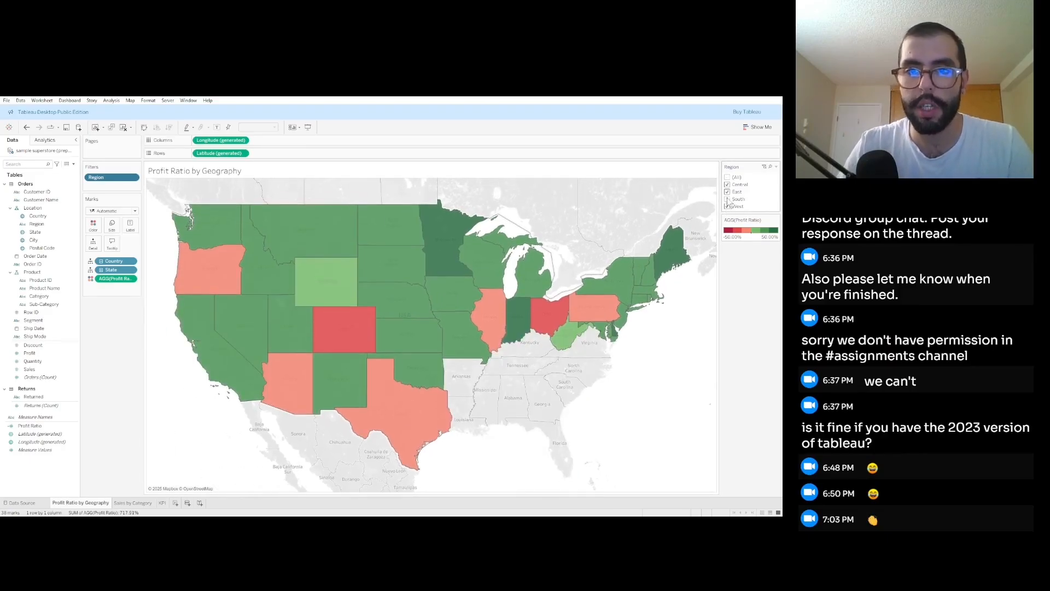
pyautogui.click(727, 199)
pyautogui.click(727, 192)
pyautogui.click(728, 184)
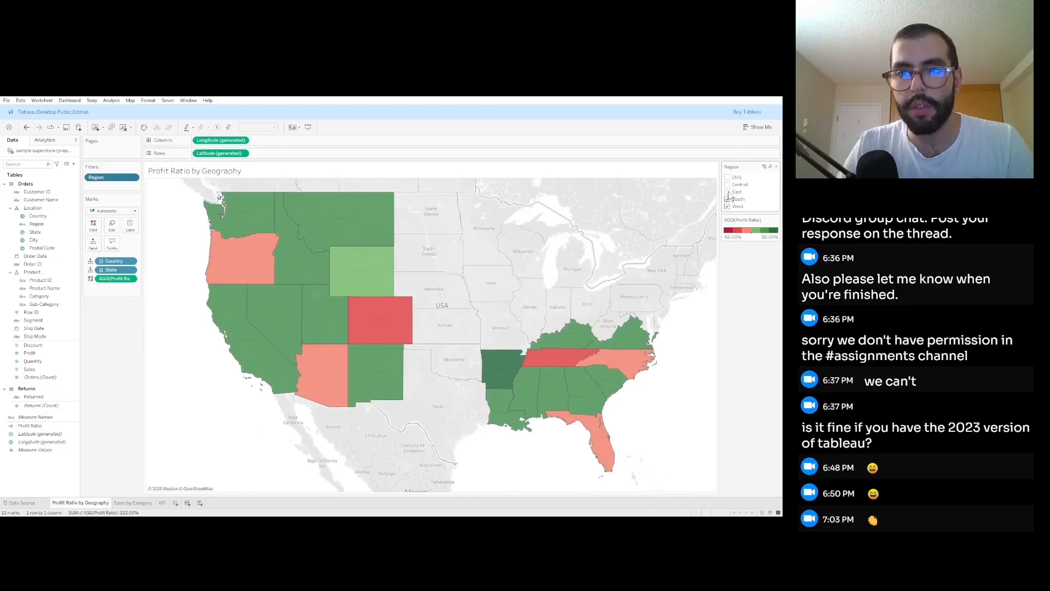
pyautogui.click(727, 192)
pyautogui.click(728, 184)
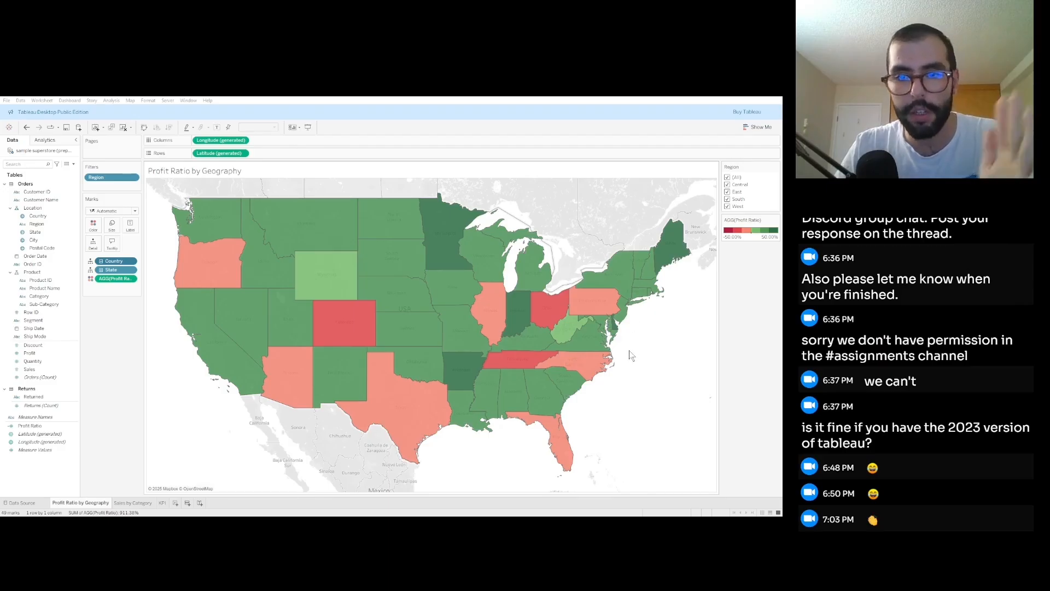
# - Try green-only and grey-green colour palettes for Profit Ratio on the map, and restore the stepped red-green palette
pyautogui.click(598, 345)
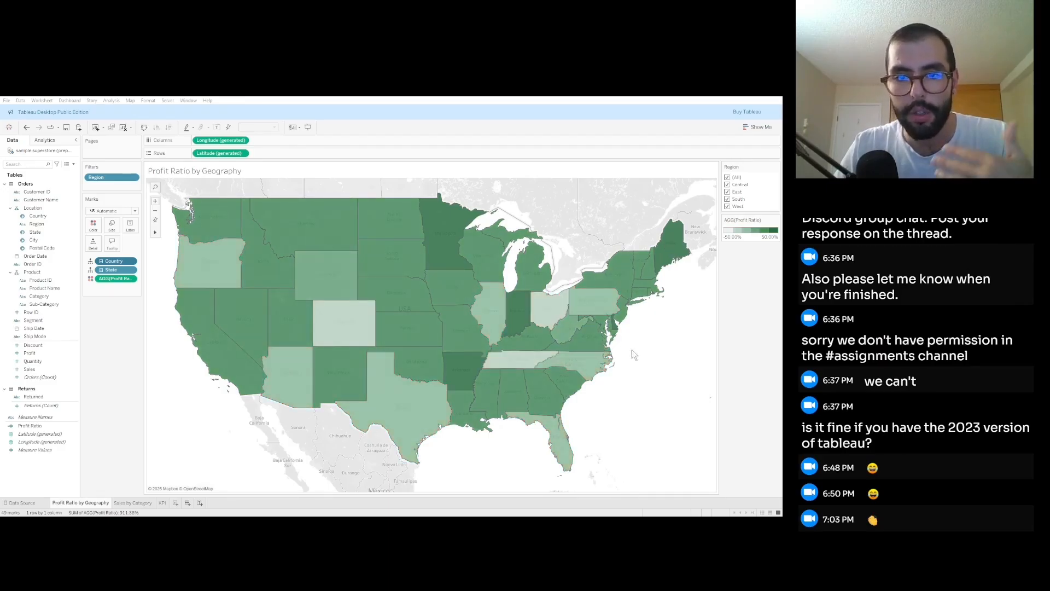
pyautogui.click(639, 363)
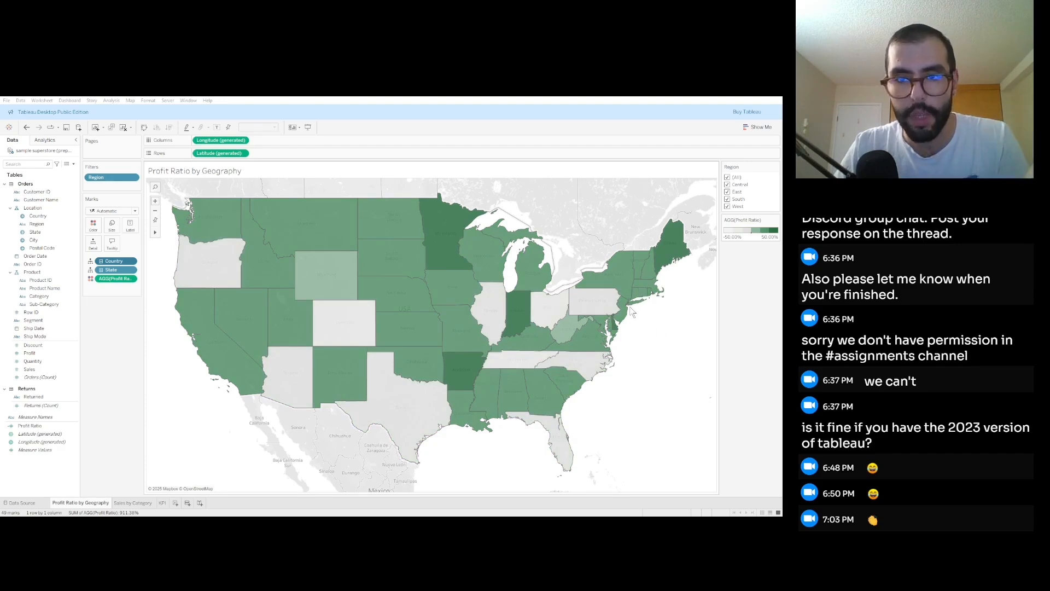
pyautogui.click(633, 315)
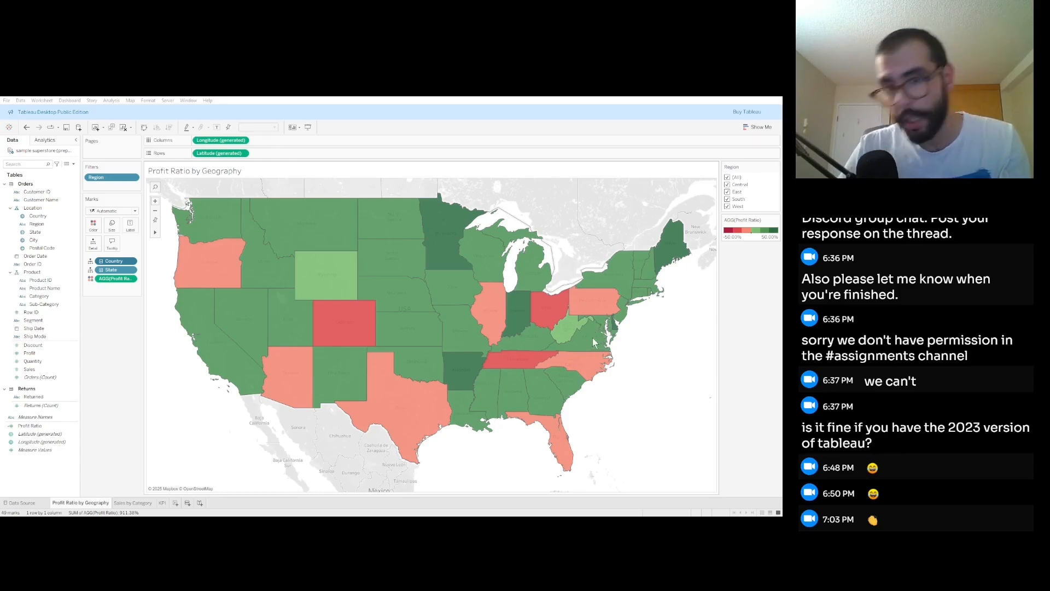
# - Try other start and end values for the Profit Ratio colour scale, and restore the range from -50% to 50%
pyautogui.click(596, 287)
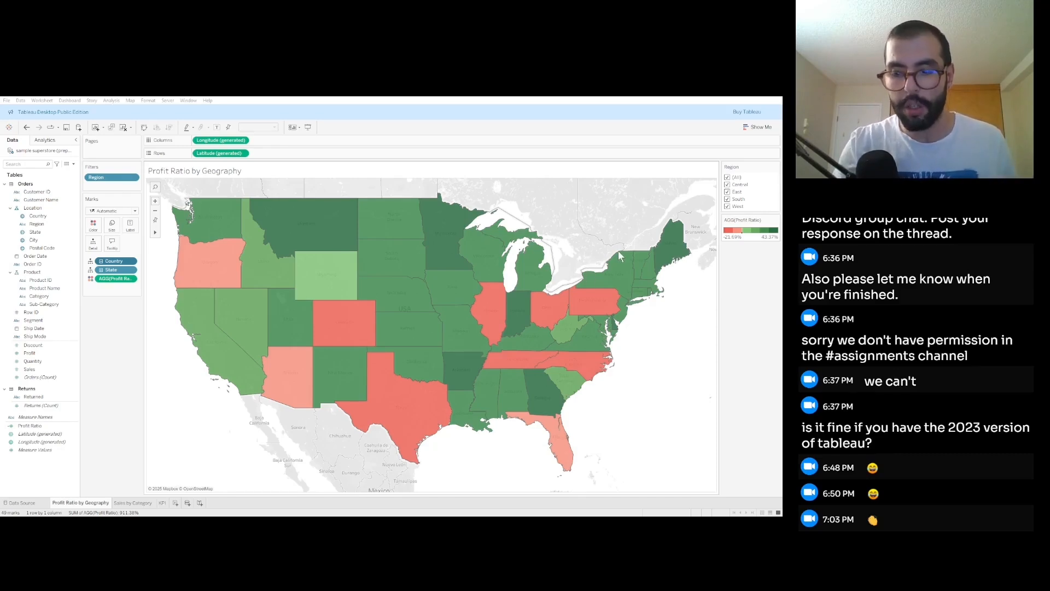
pyautogui.click(660, 352)
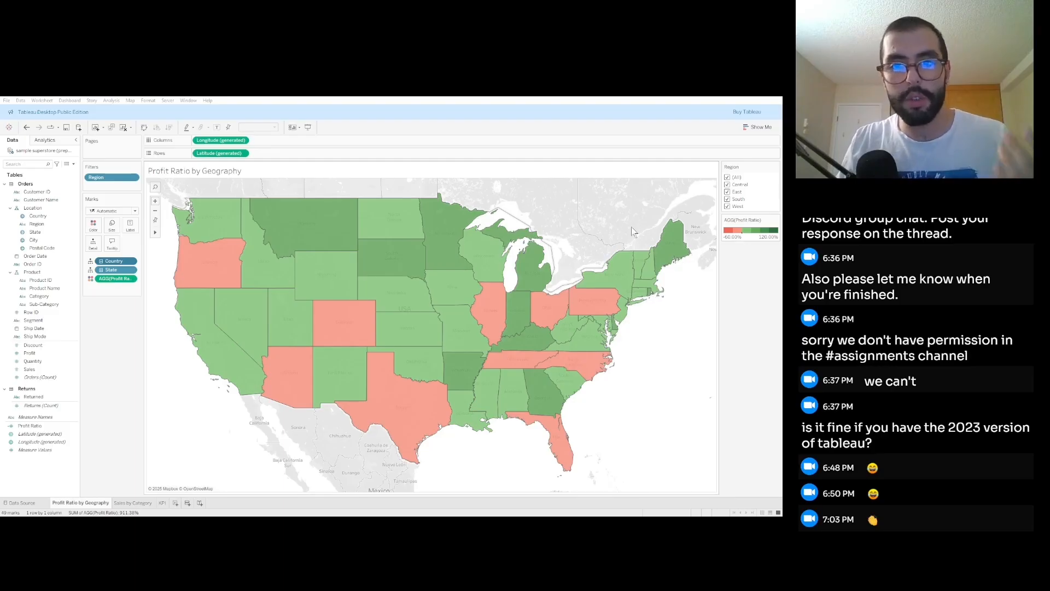
pyautogui.click(622, 326)
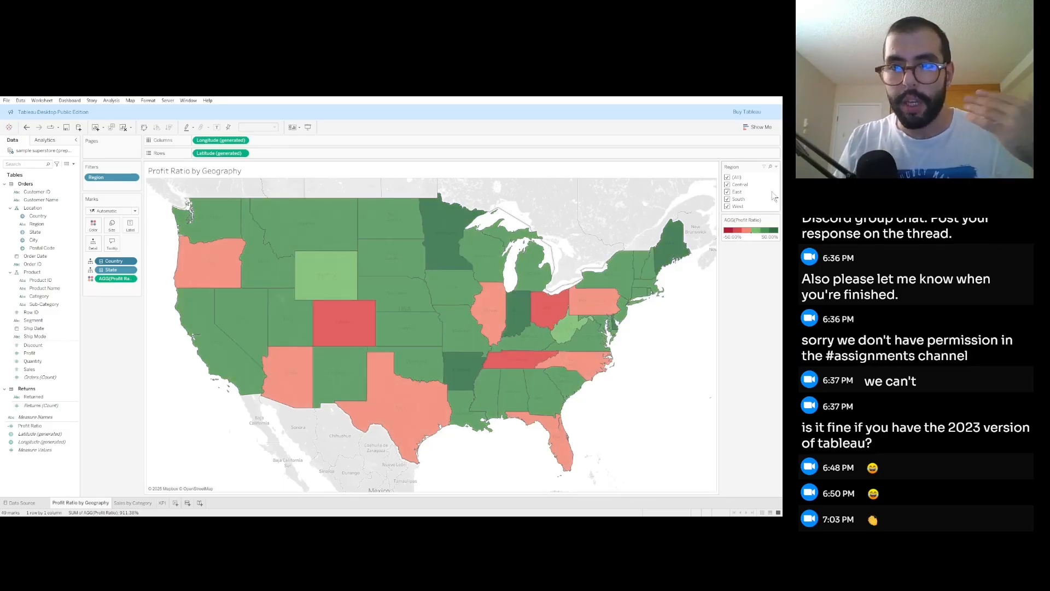
# - Add Profit Ratio as a filter on the map and show its range slider alongside the Region filter
pyautogui.moveTo(604, 301)
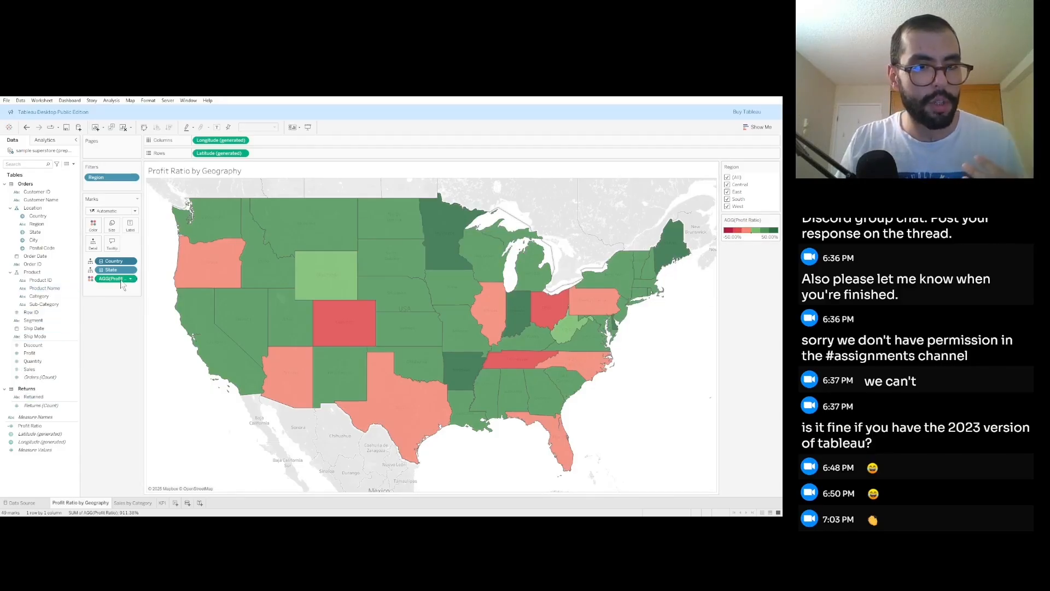
pyautogui.moveTo(35, 425)
pyautogui.mouseDown()
pyautogui.moveTo(104, 267)
pyautogui.moveTo(107, 184)
pyautogui.mouseUp()
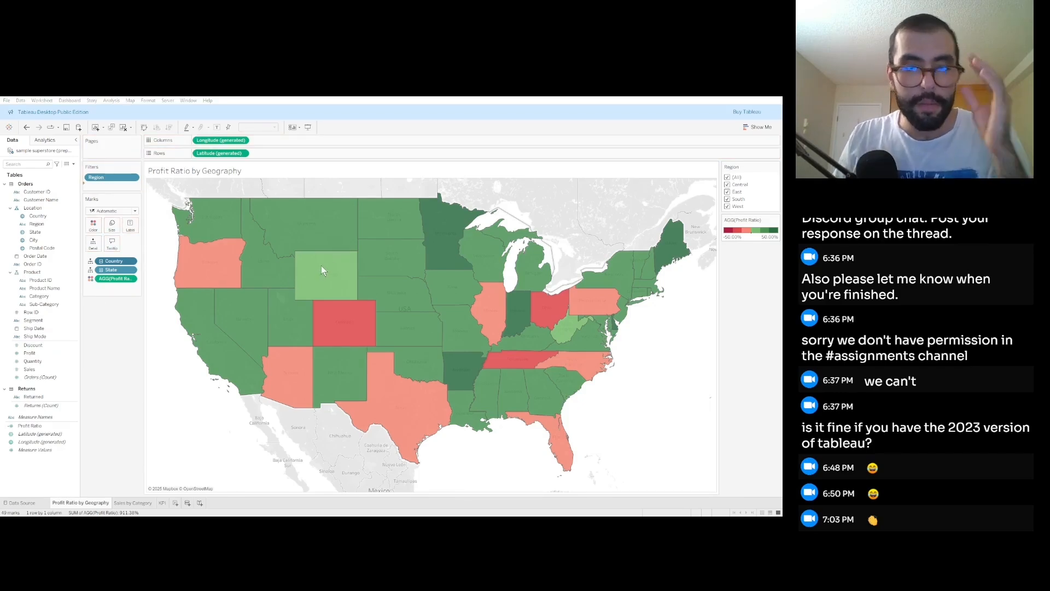
pyautogui.click(410, 355)
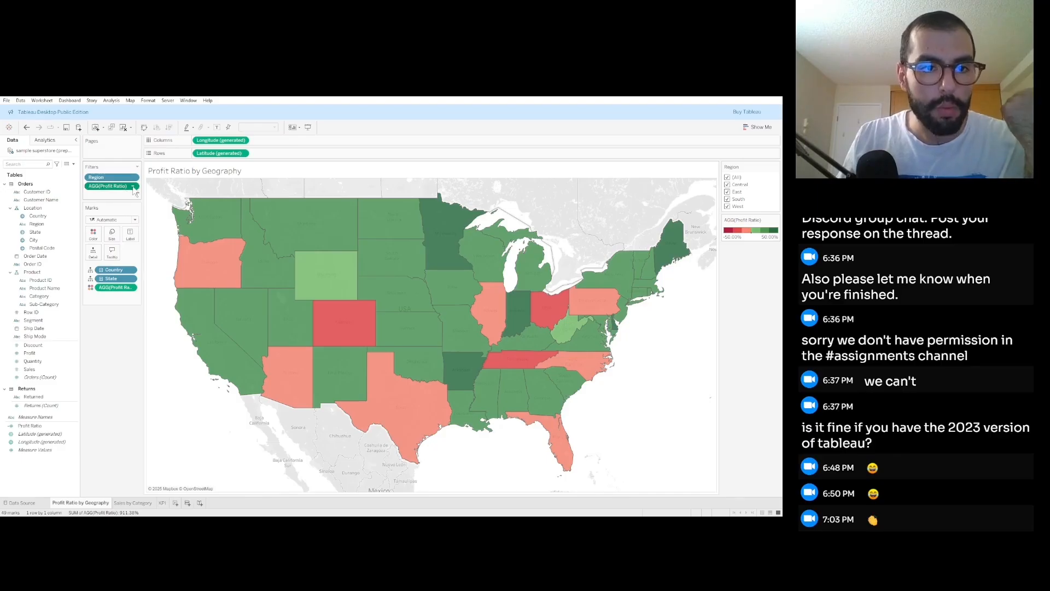
pyautogui.click(131, 207)
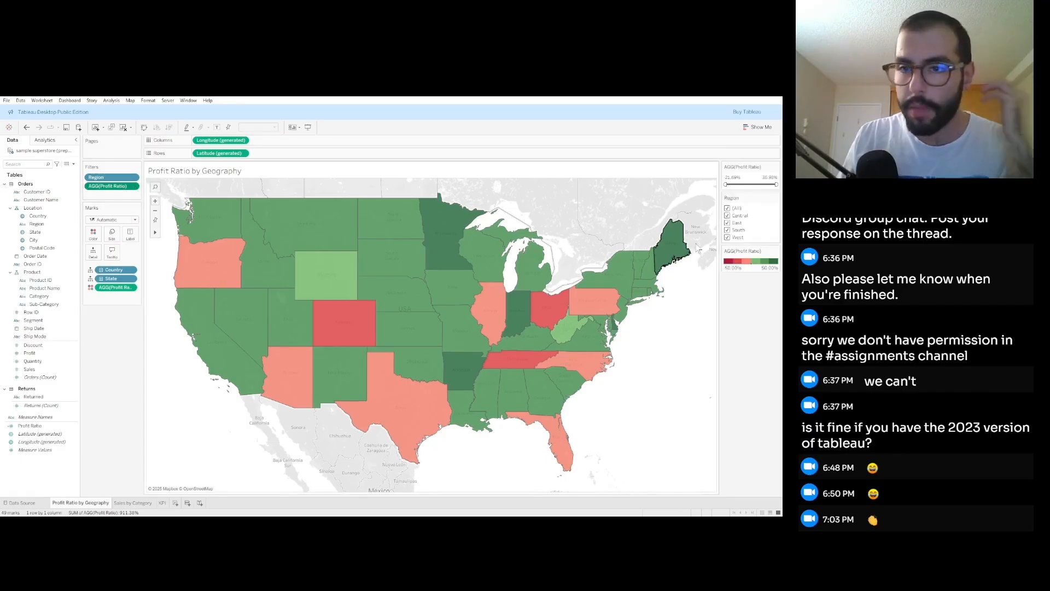
# - Limit the map to profitable states and to loss-making states with the Profit Ratio range, and restore the full range
pyautogui.moveTo(725, 184); pyautogui.dragTo(743, 185)
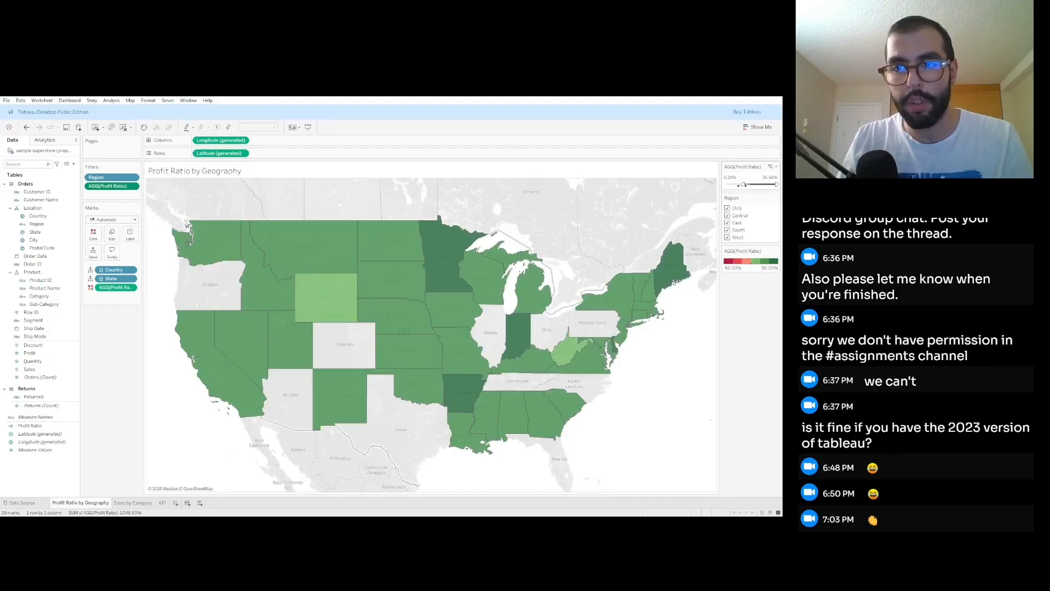
pyautogui.moveTo(742, 186)
pyautogui.mouseDown()
pyautogui.moveTo(726, 186)
pyautogui.moveTo(750, 186)
pyautogui.mouseUp()
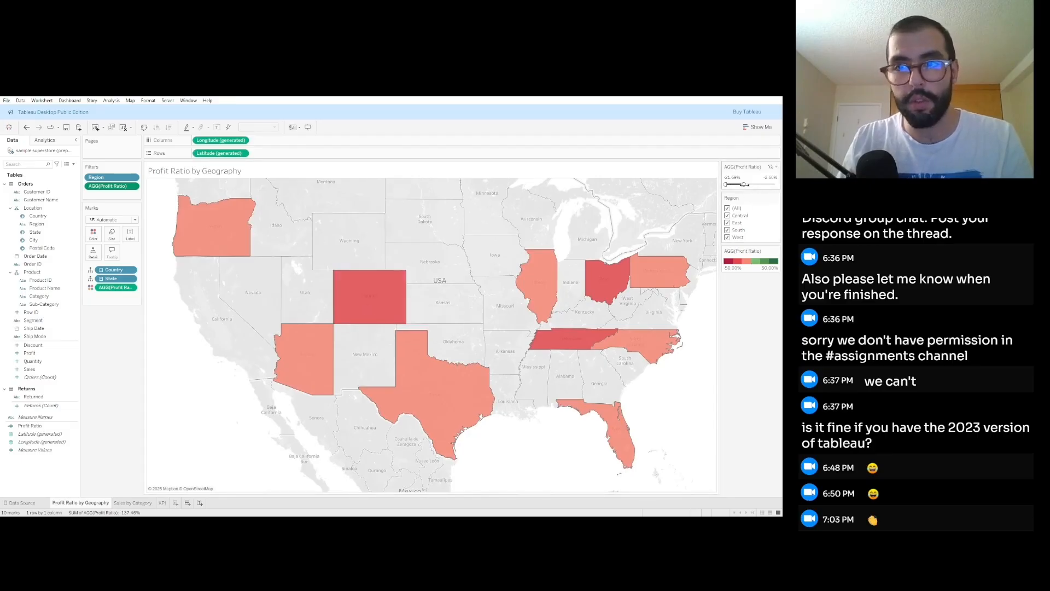
pyautogui.moveTo(744, 184); pyautogui.dragTo(777, 185)
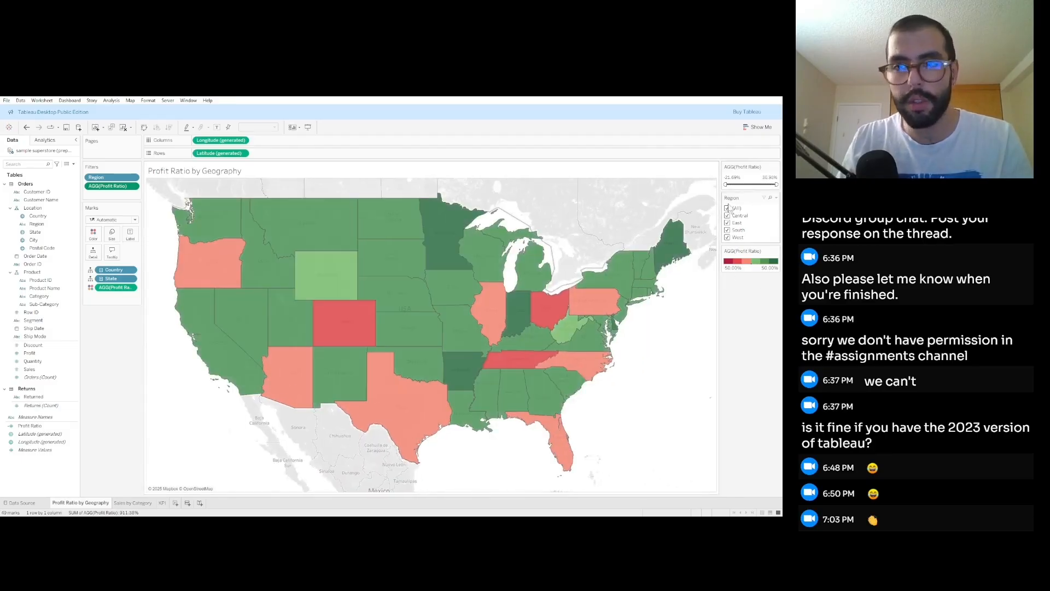
# - Inspect the profit ratio details of Missouri, Nevada and Oregon on the map
pyautogui.moveTo(454, 332)
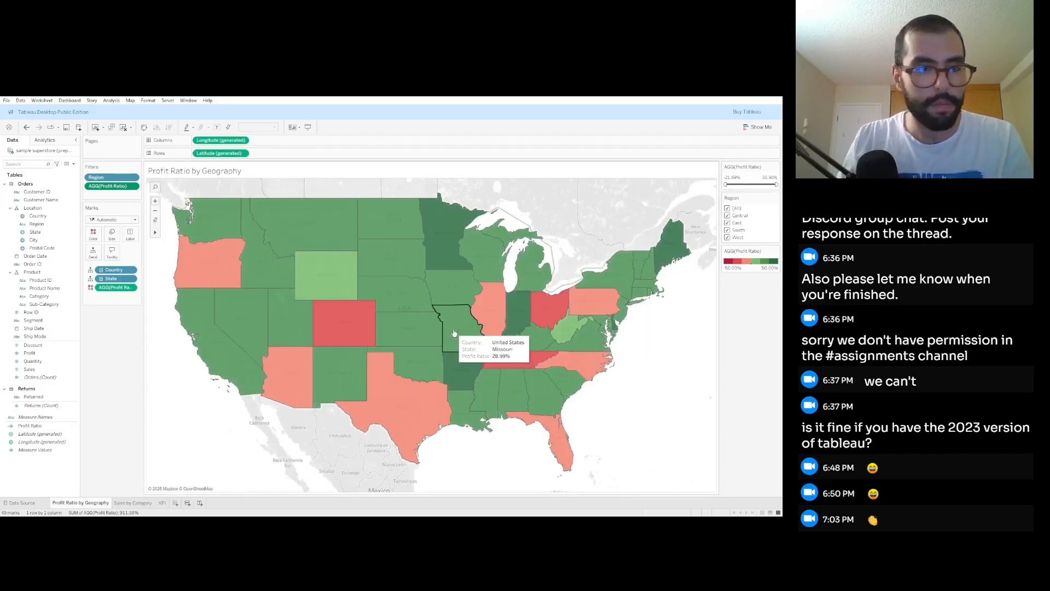
pyautogui.moveTo(238, 303)
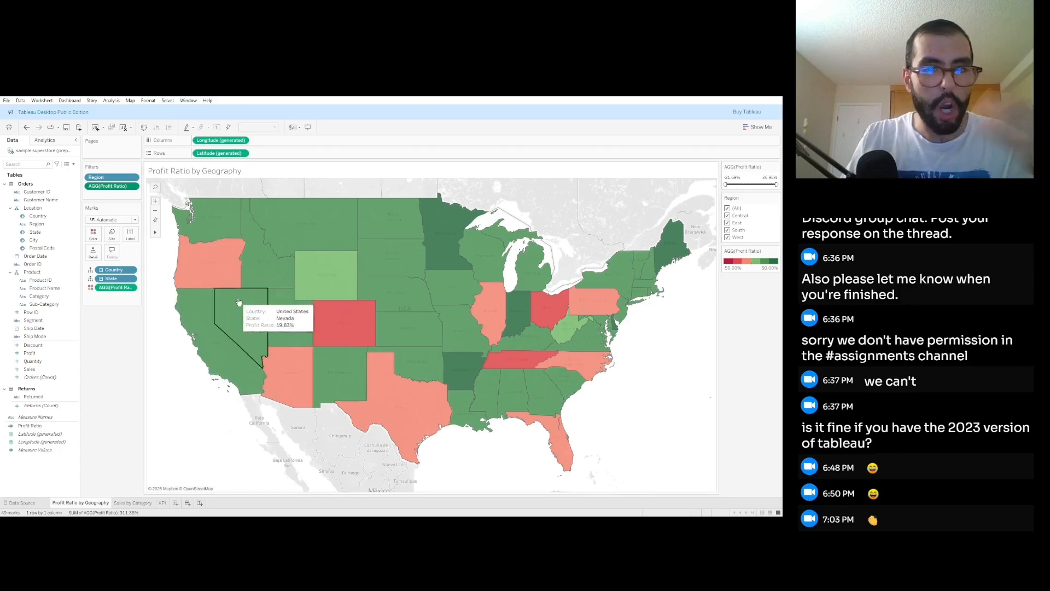
pyautogui.moveTo(216, 262)
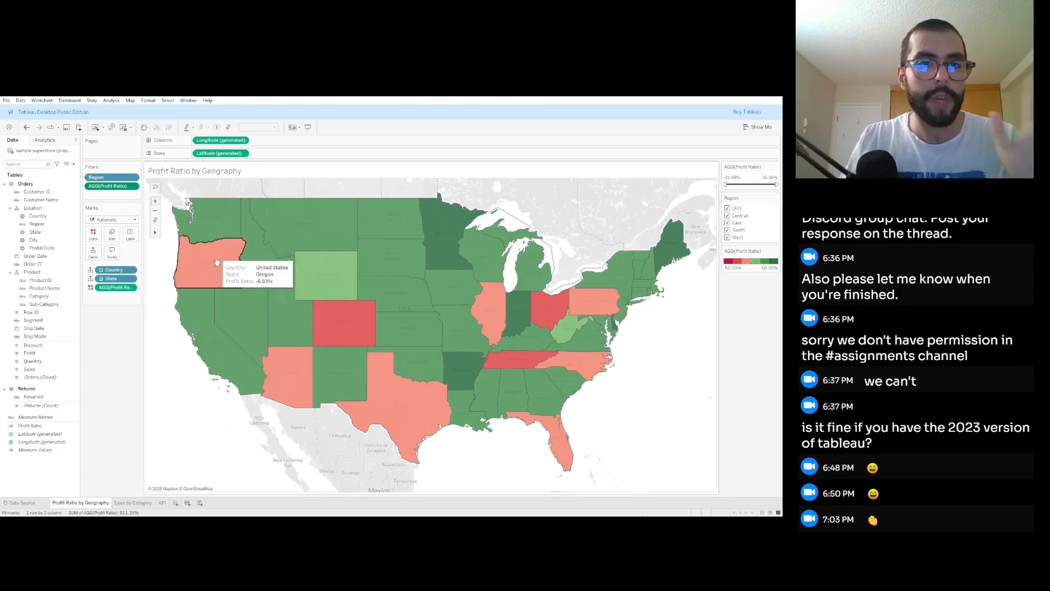
pyautogui.moveTo(187, 302)
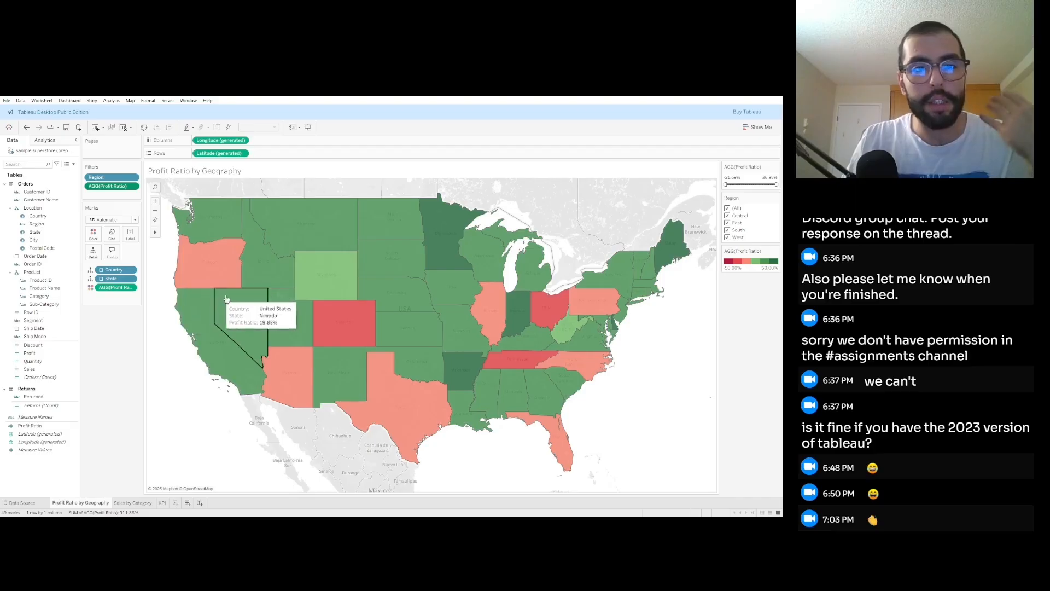
# - Open the Sales by Category sheet and examine the area chart of sales by month of Order Date
pyautogui.click(133, 503)
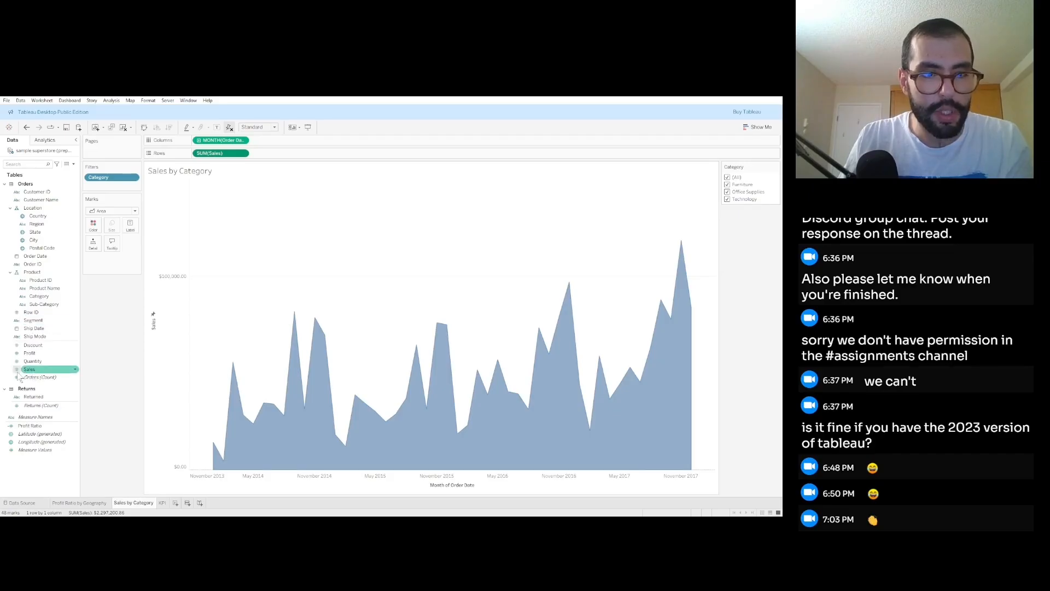
pyautogui.hotkey('alt', 'Tab')
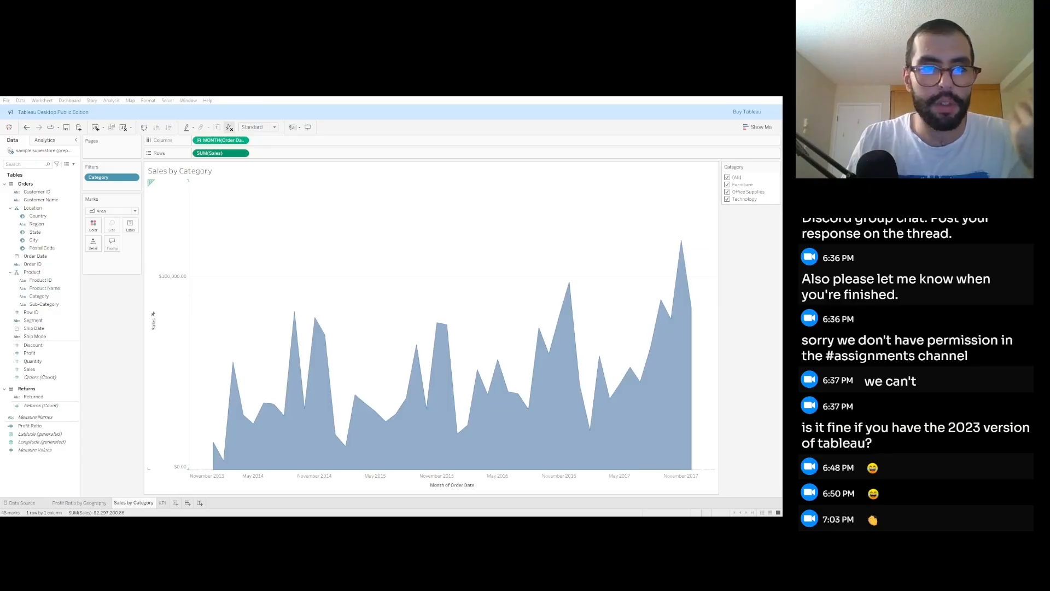
pyautogui.moveTo(325, 384)
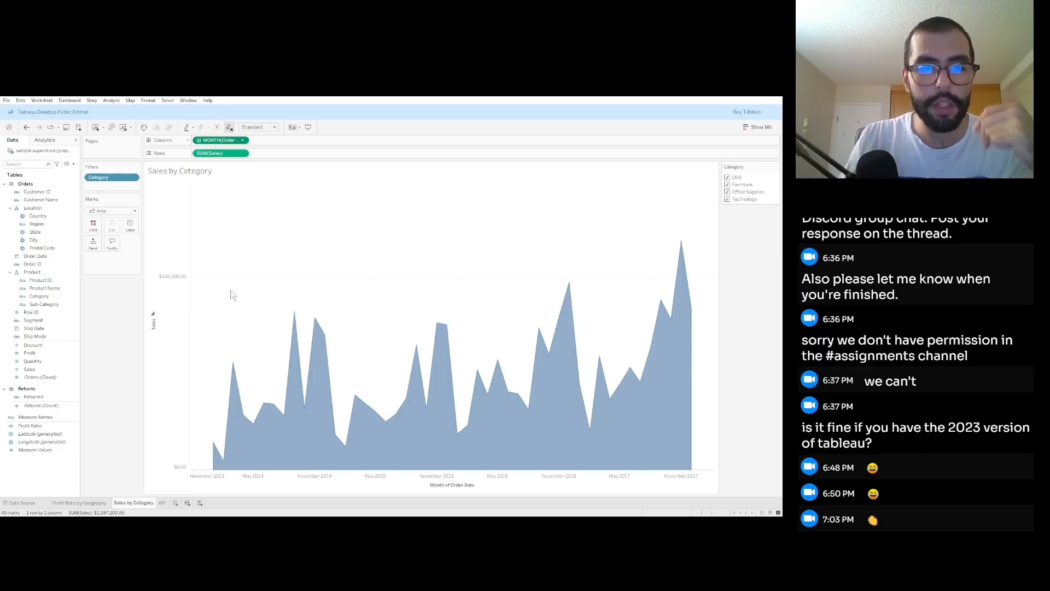
# - Compare the discrete and continuous versions of the Order Date month on the sales chart, and restore the continuous one
pyautogui.click(228, 391)
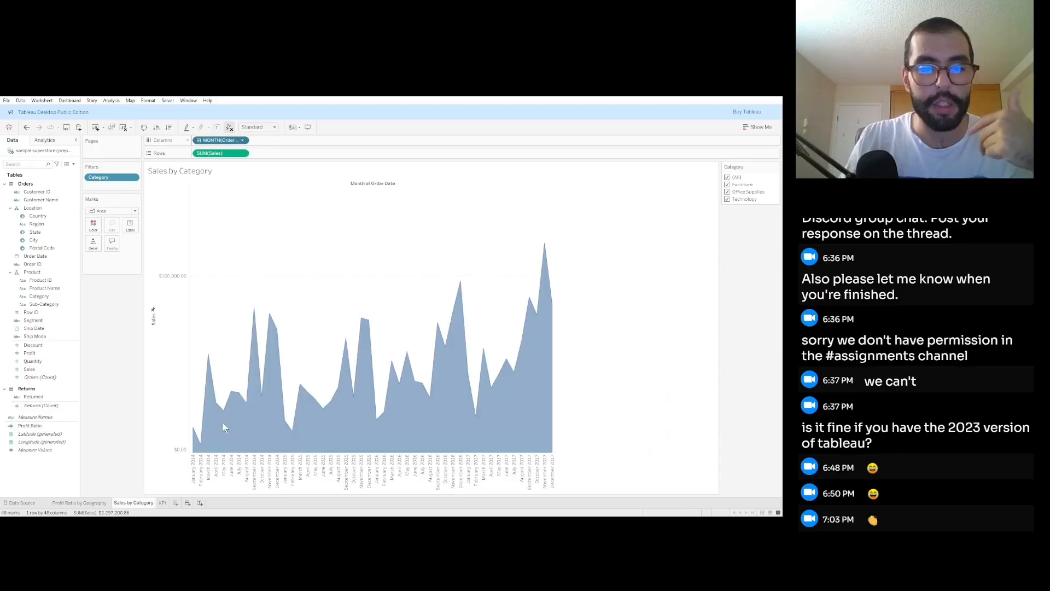
pyautogui.hotkey('ctrl', 'z')
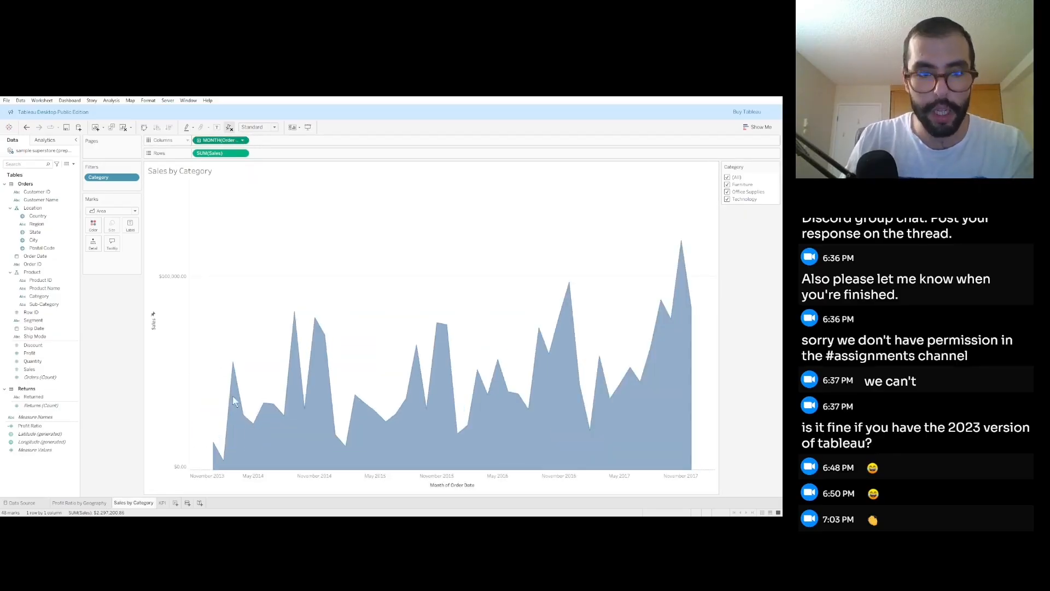
pyautogui.hotkey('ctrl', 'y')
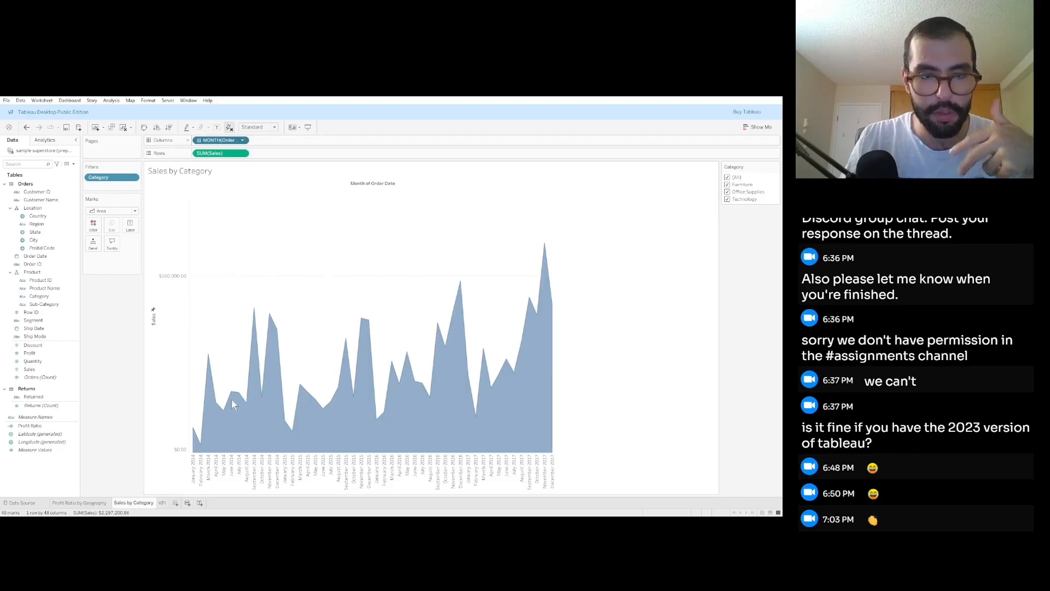
pyautogui.click(237, 419)
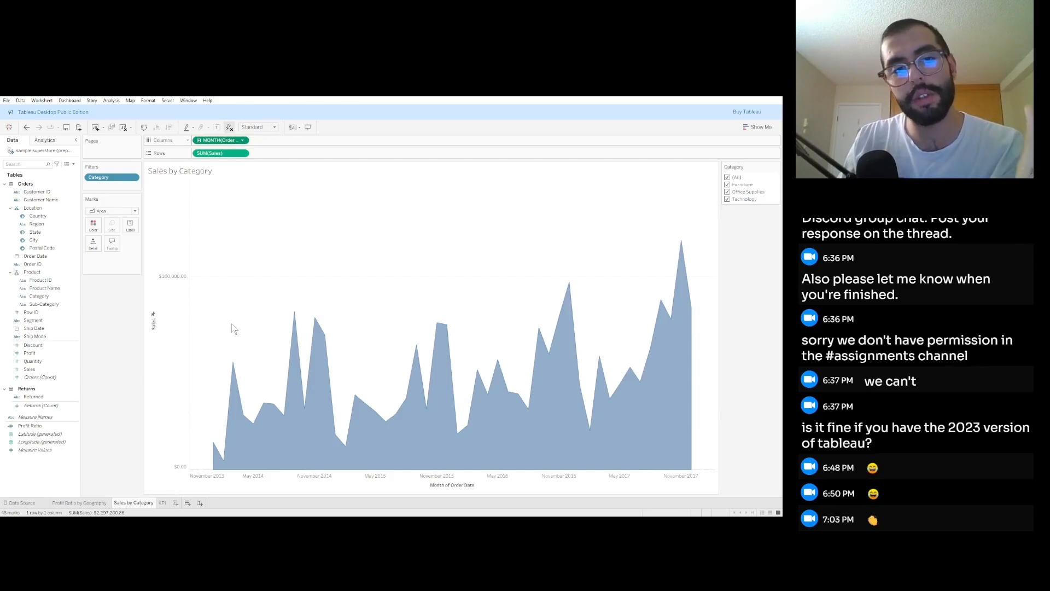
# - Extend the Sales axis to $600,000, compare Order Date by calendar month with continuous month and year, and keep the calendar months
pyautogui.click(235, 280)
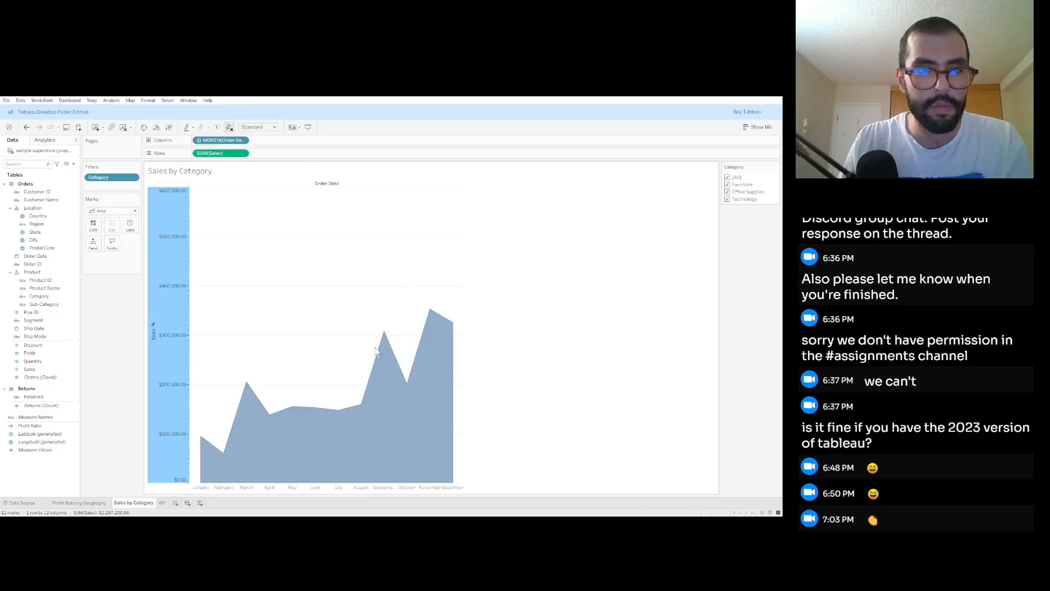
pyautogui.click(255, 332)
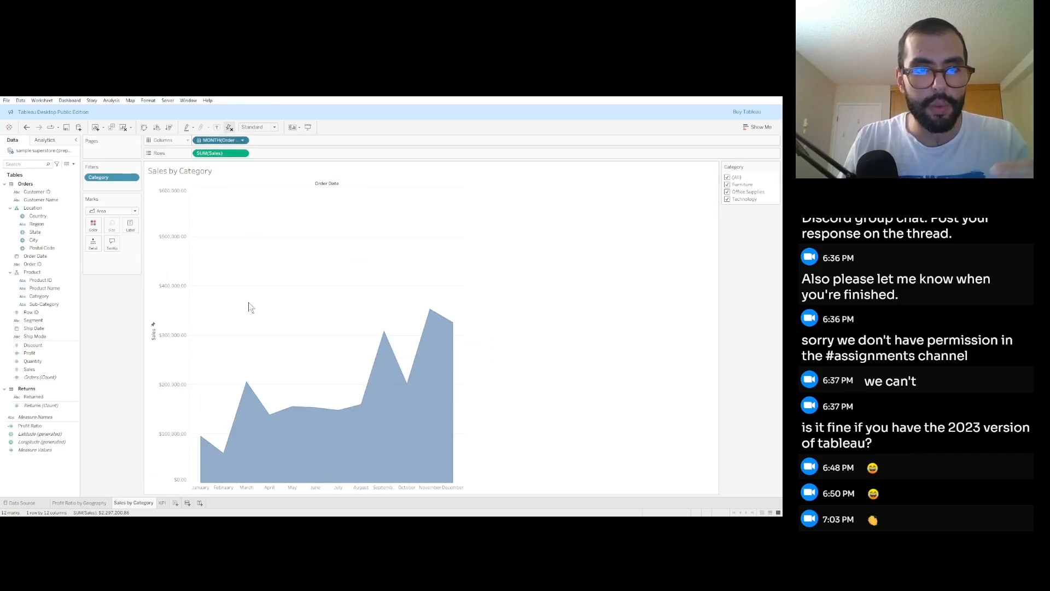
pyautogui.click(239, 332)
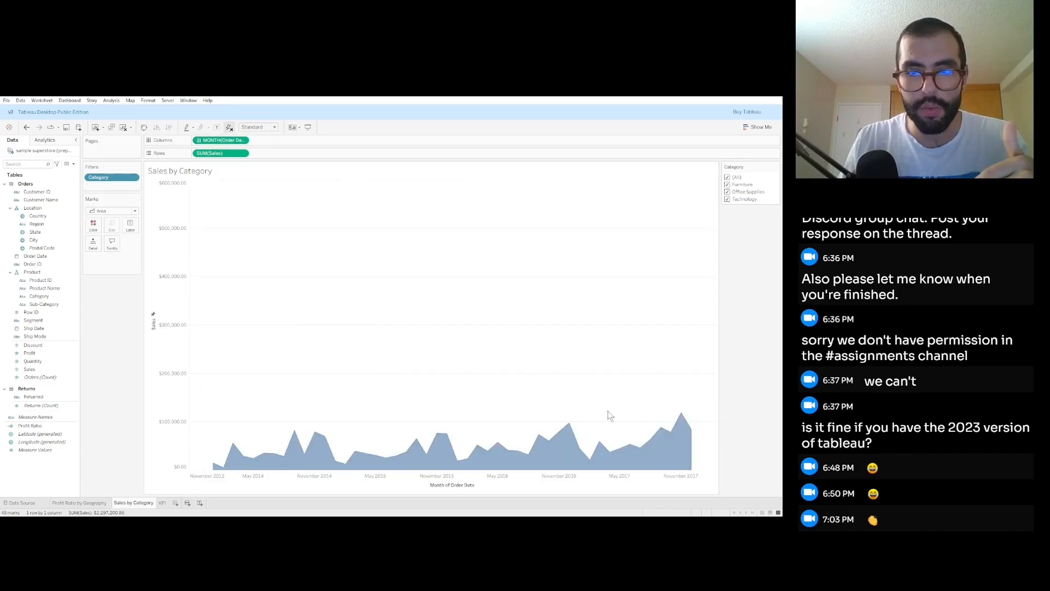
pyautogui.moveTo(651, 451)
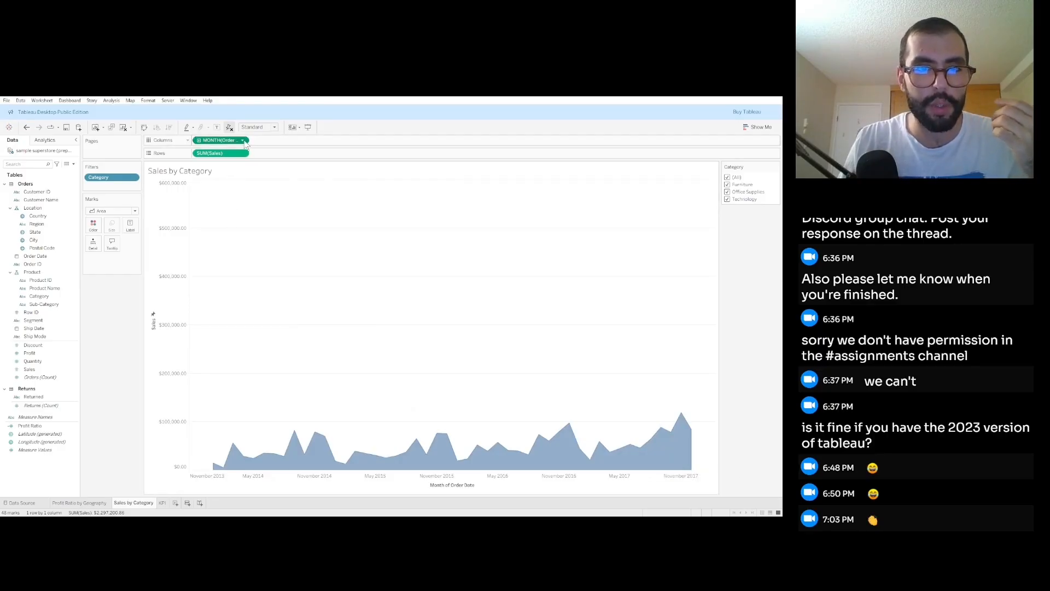
pyautogui.click(240, 282)
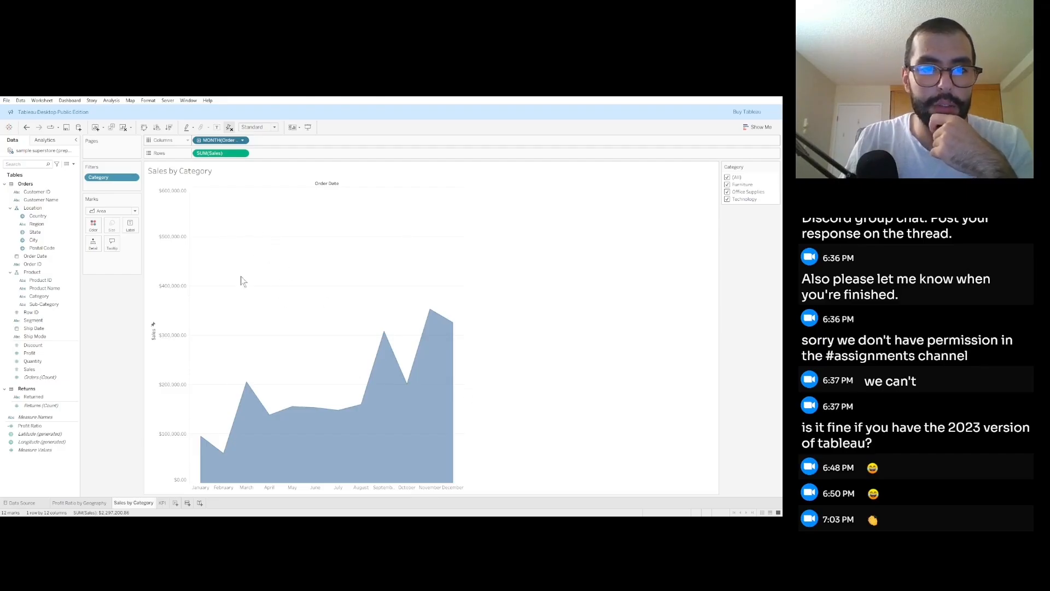
# - Compare Order Date by continuous month with Order Date by calendar month on the sales chart, keeping the calendar months
pyautogui.click(238, 334)
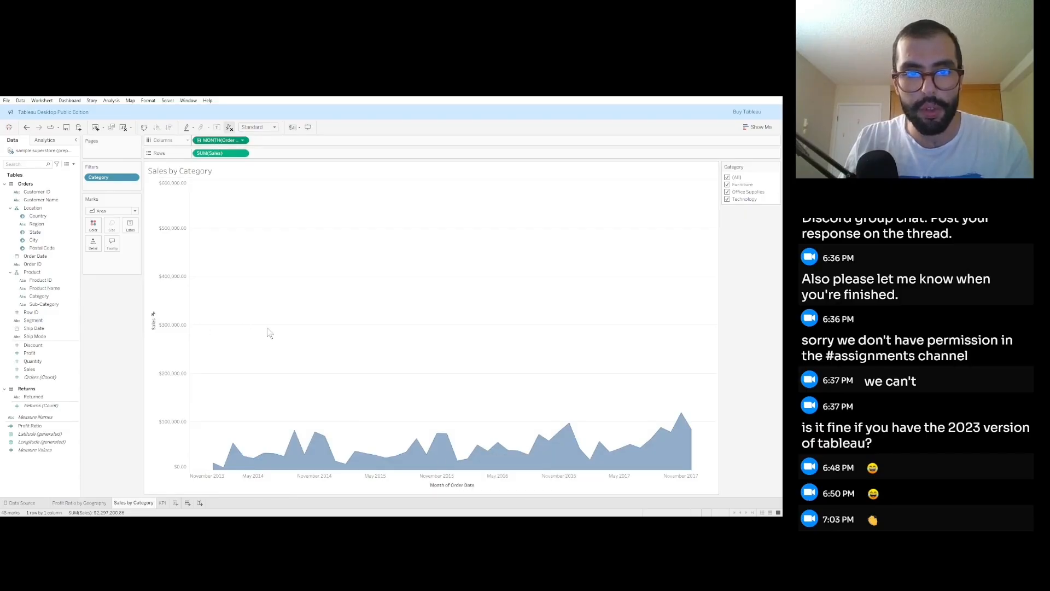
pyautogui.click(225, 279)
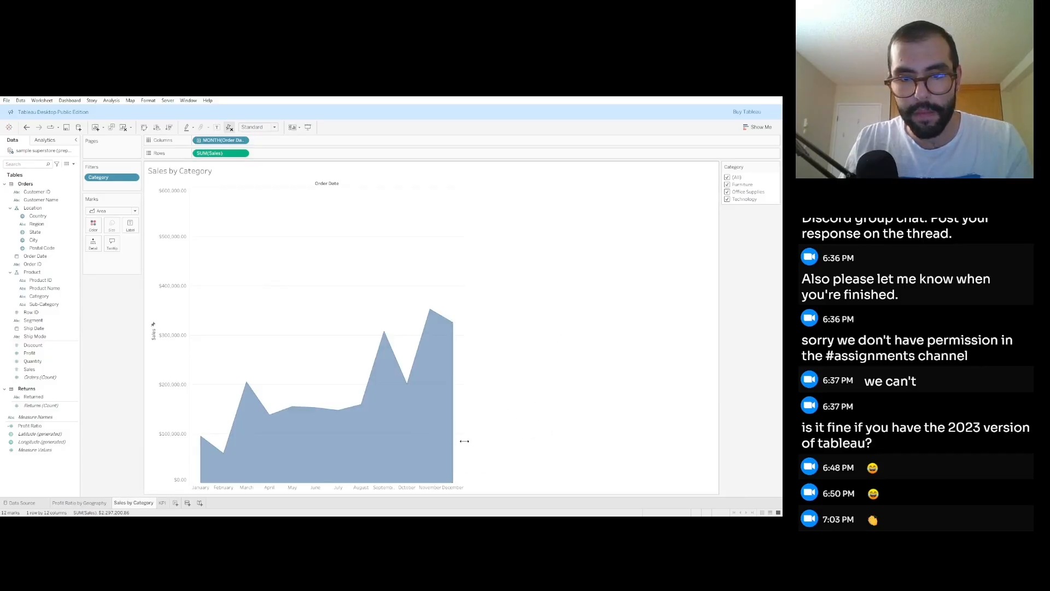
# - Widen the month columns of the area chart so the month names fit, and inspect the September sales details
pyautogui.moveTo(470, 445); pyautogui.dragTo(503, 448)
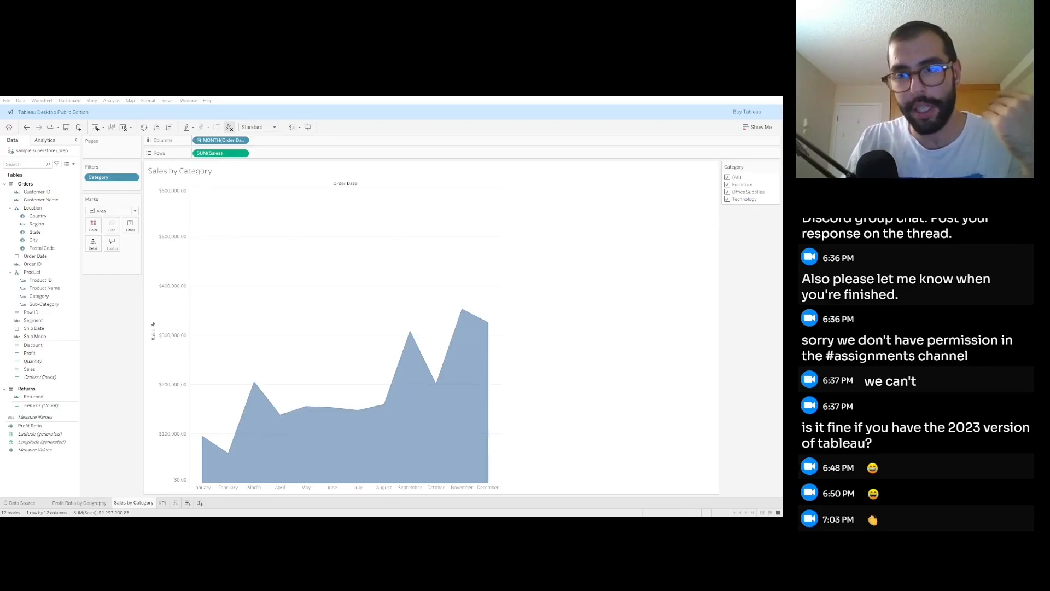
pyautogui.moveTo(412, 354)
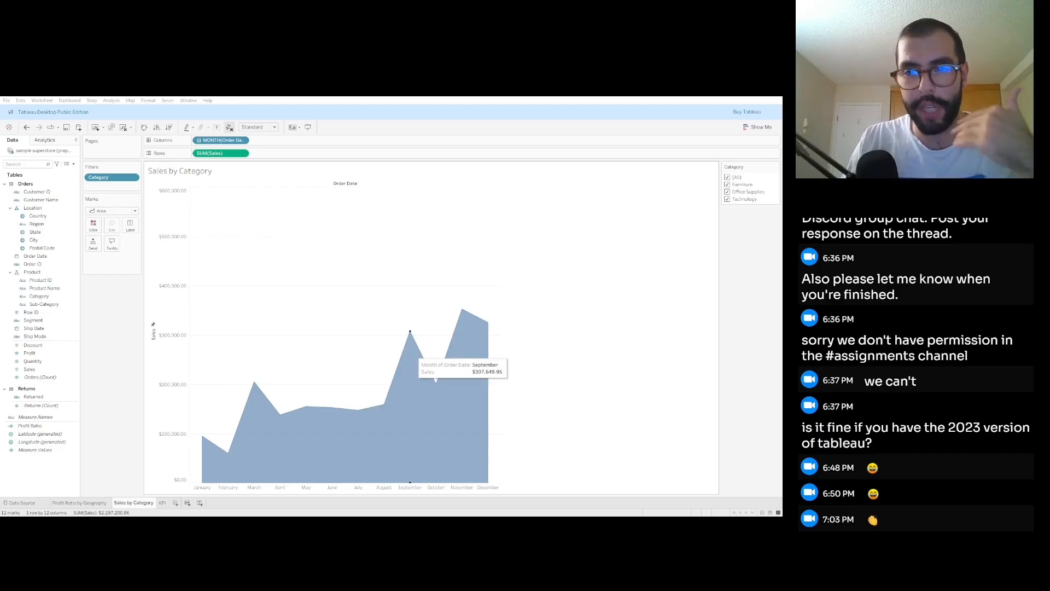
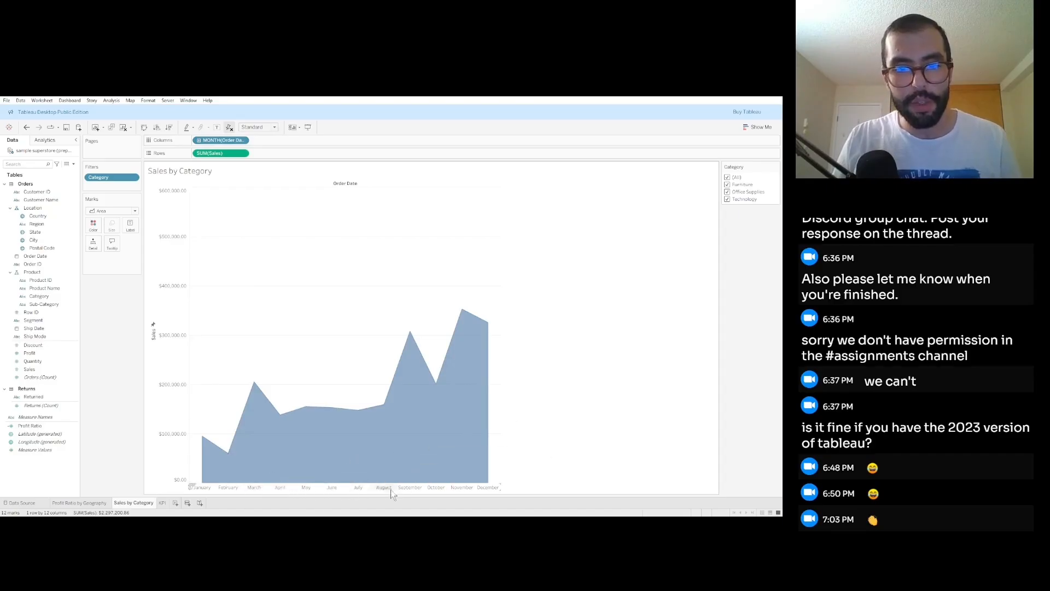
pyautogui.moveTo(411, 344)
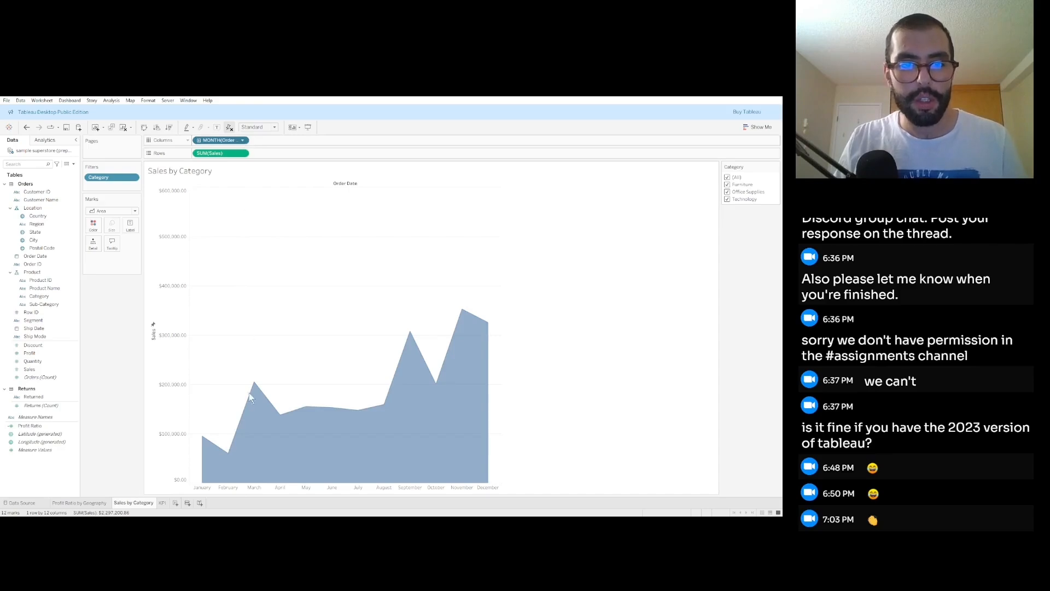
# - Show sales by continuous quarter and by continuous day of Order Date, and reduce the Sales axis range to fit the daily values
pyautogui.click(242, 140)
pyautogui.click(235, 329)
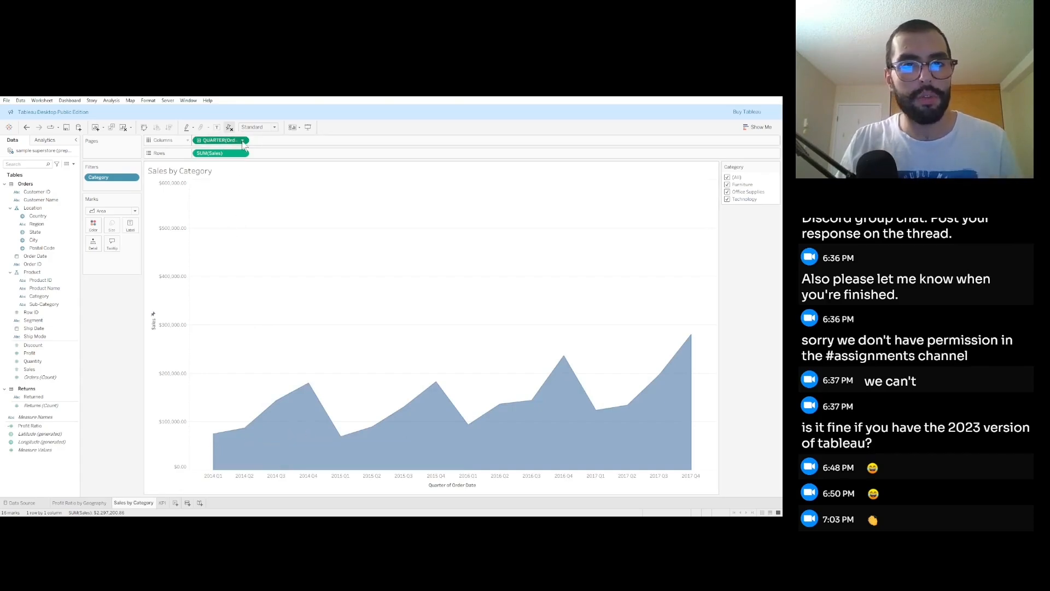
pyautogui.click(254, 346)
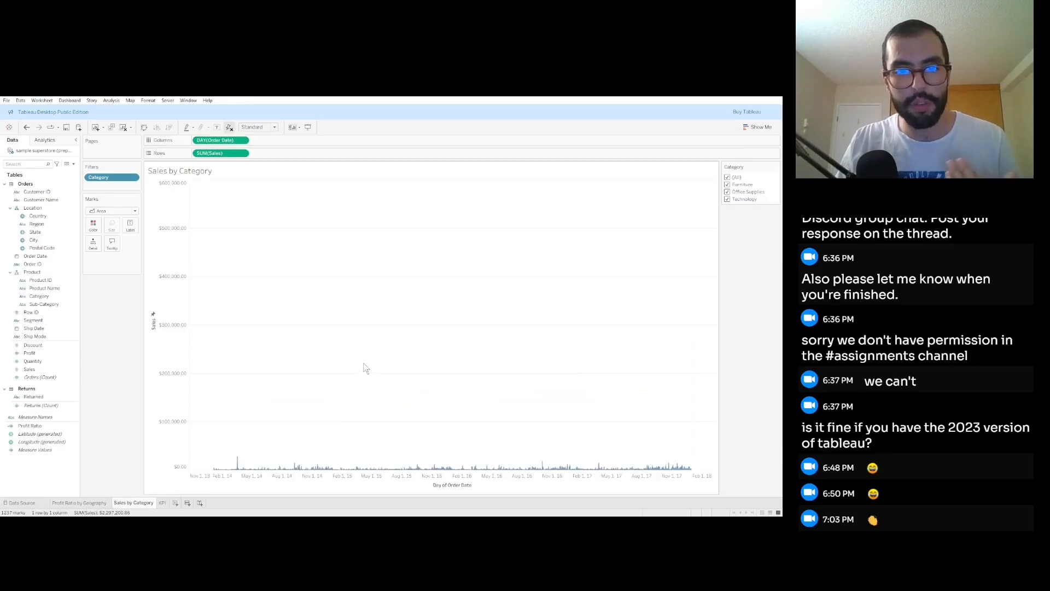
pyautogui.click(154, 323)
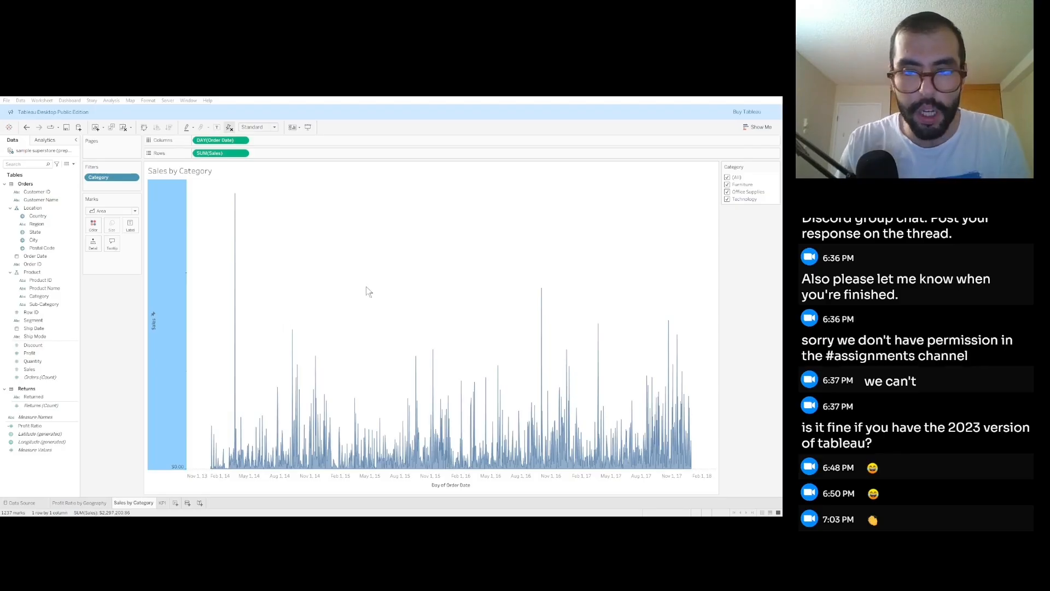
pyautogui.press('Return')
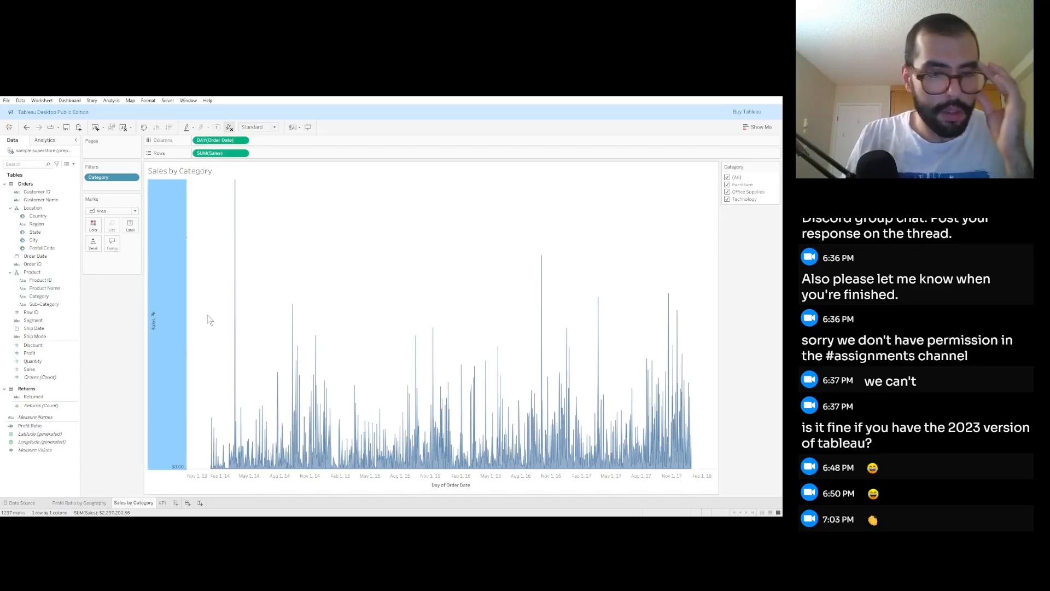
# - Open the KPI sheet and compare the measures laid out as rows and as columns, keeping them as columns
pyautogui.click(162, 503)
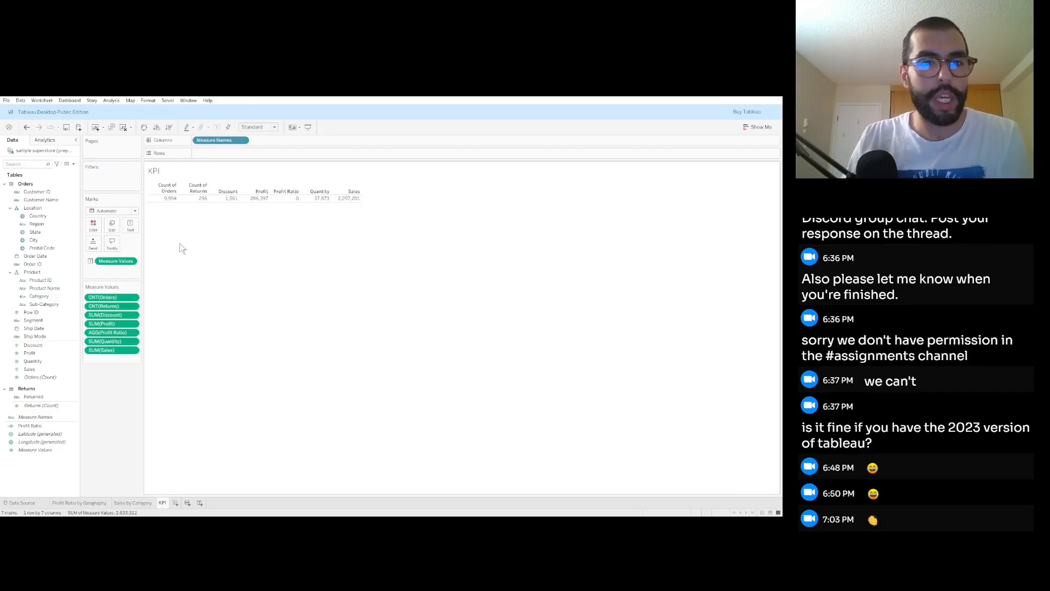
pyautogui.hotkey('alt', 'Tab')
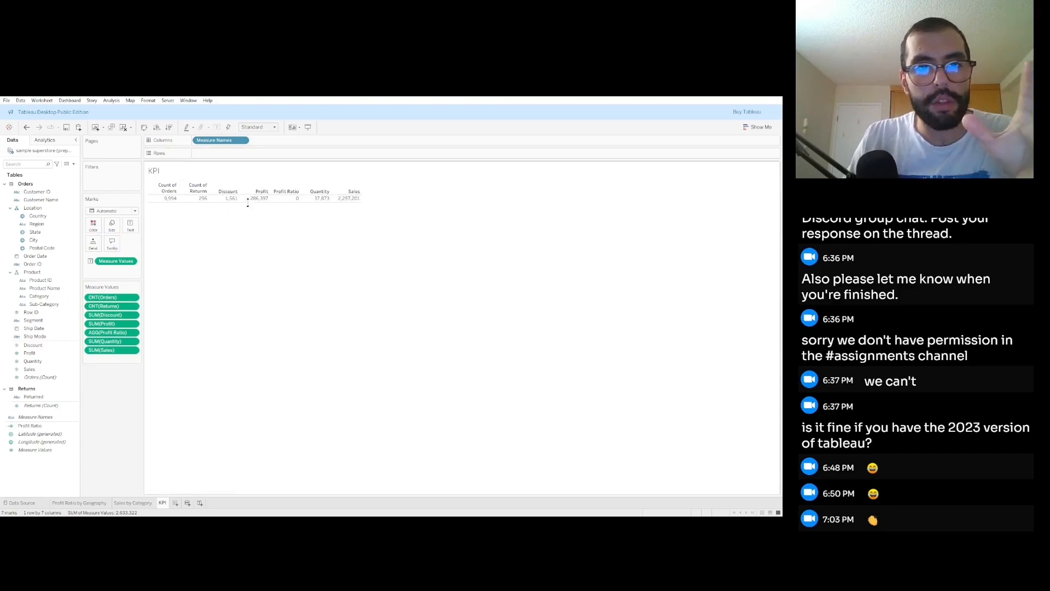
pyautogui.click(144, 127)
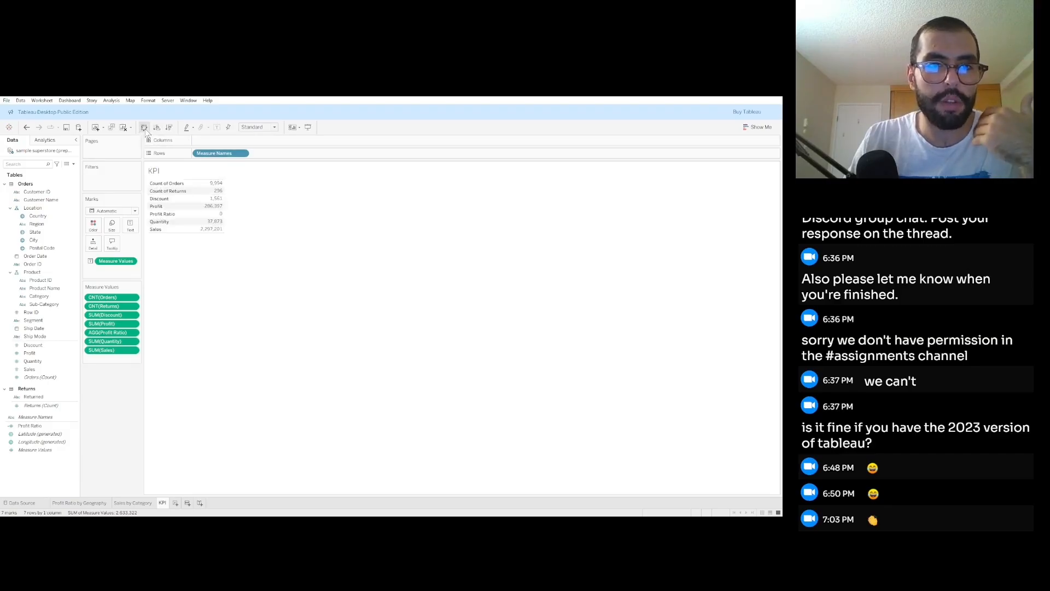
pyautogui.click(145, 127)
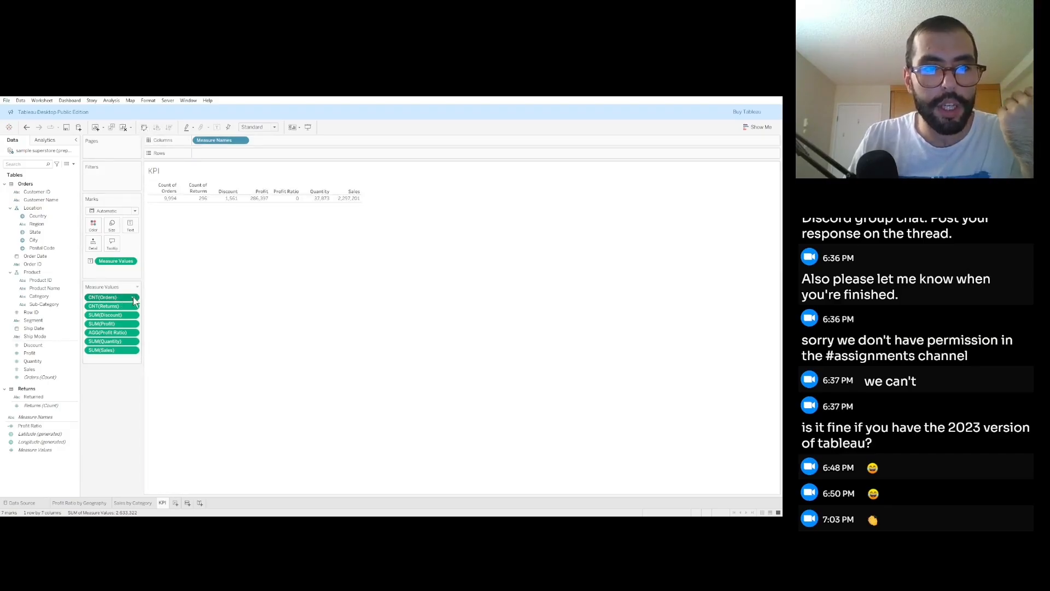
# - Format the Sales measure in the KPI table as dollar currency with two decimals
pyautogui.click(135, 298)
pyautogui.click(113, 306)
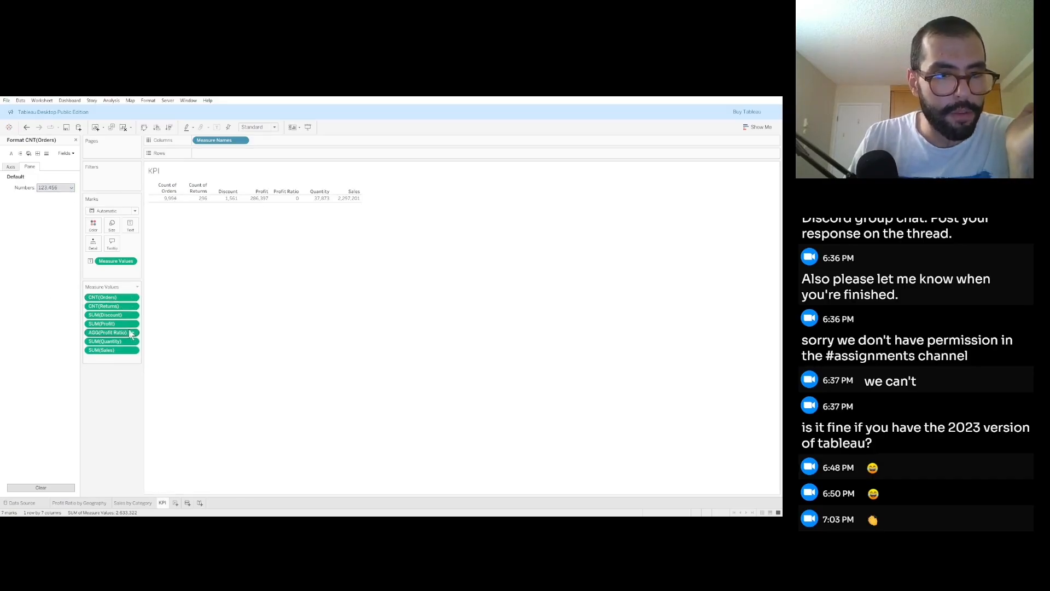
pyautogui.click(127, 350)
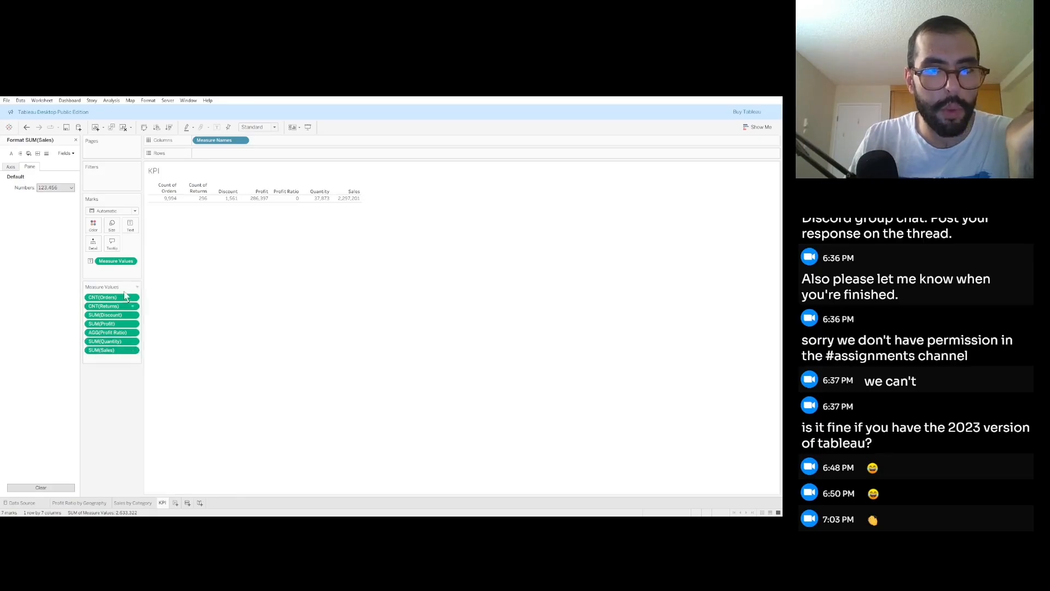
pyautogui.click(74, 220)
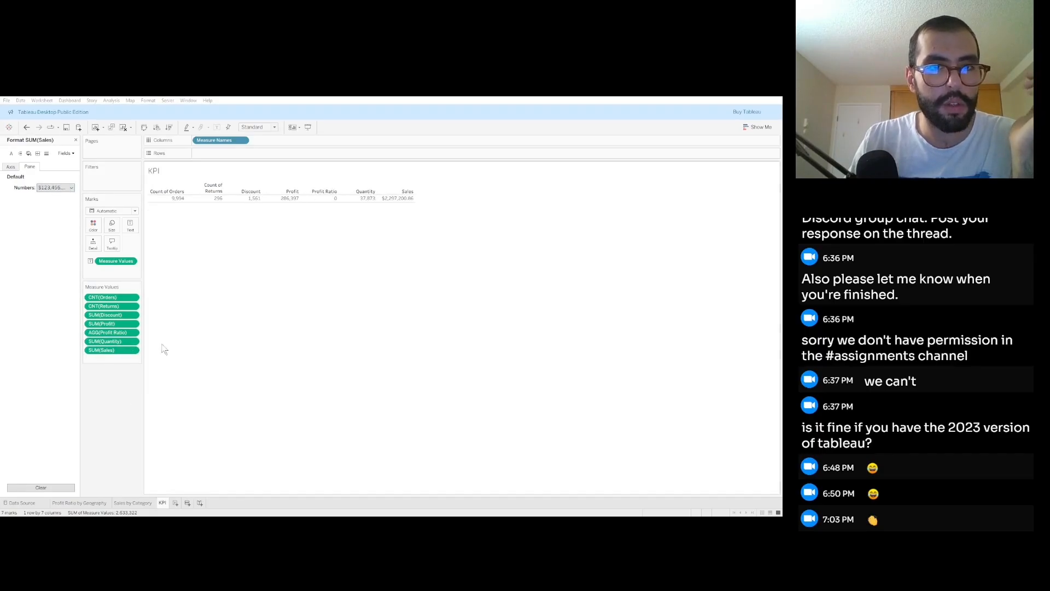
# - Format the Profit measure in the KPI table as dollar currency with two decimals
pyautogui.click(110, 383)
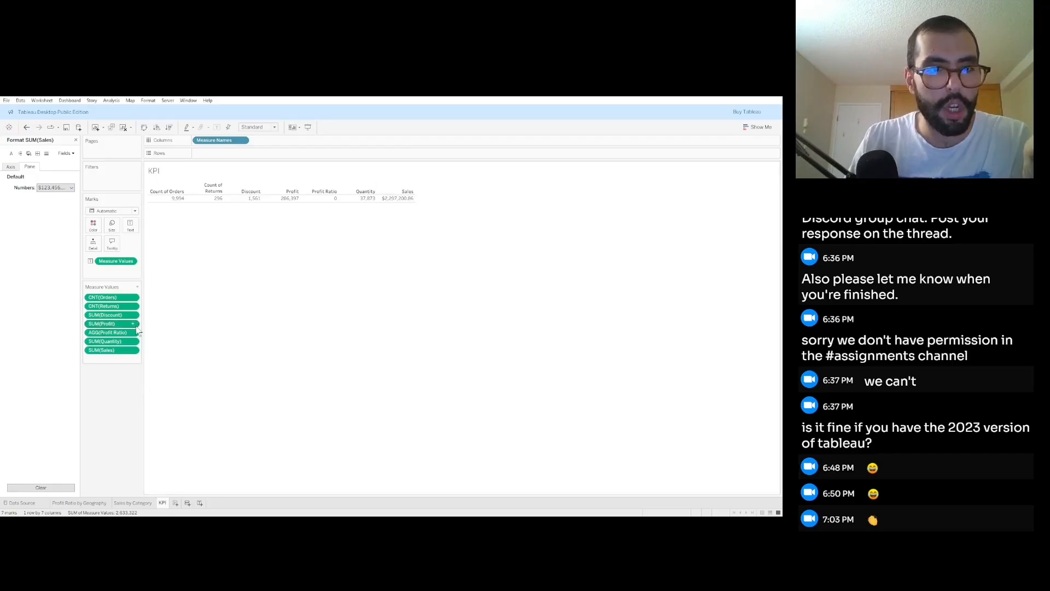
pyautogui.click(124, 366)
pyautogui.click(58, 189)
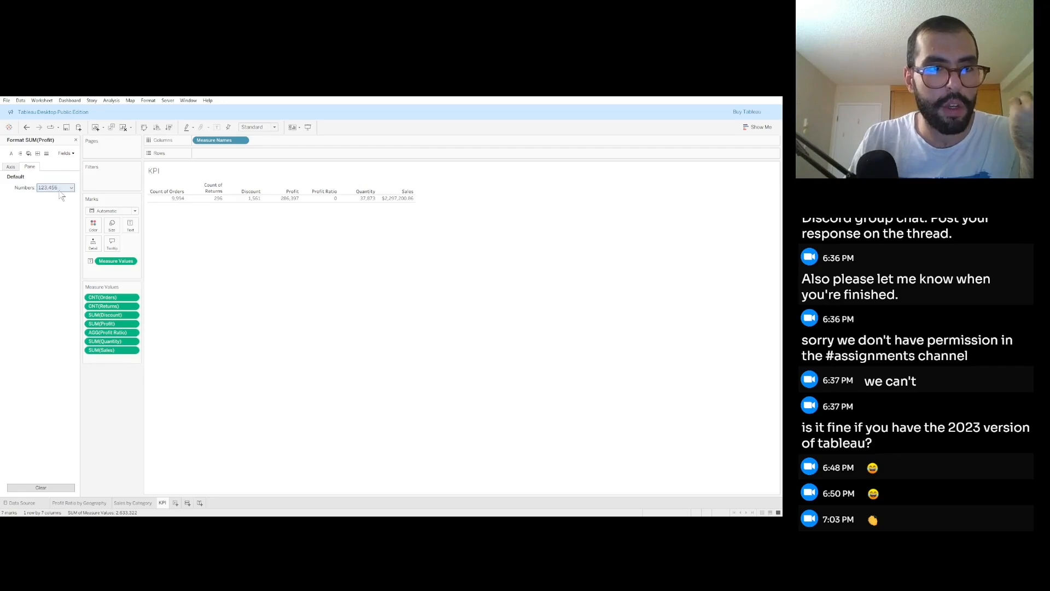
pyautogui.click(75, 227)
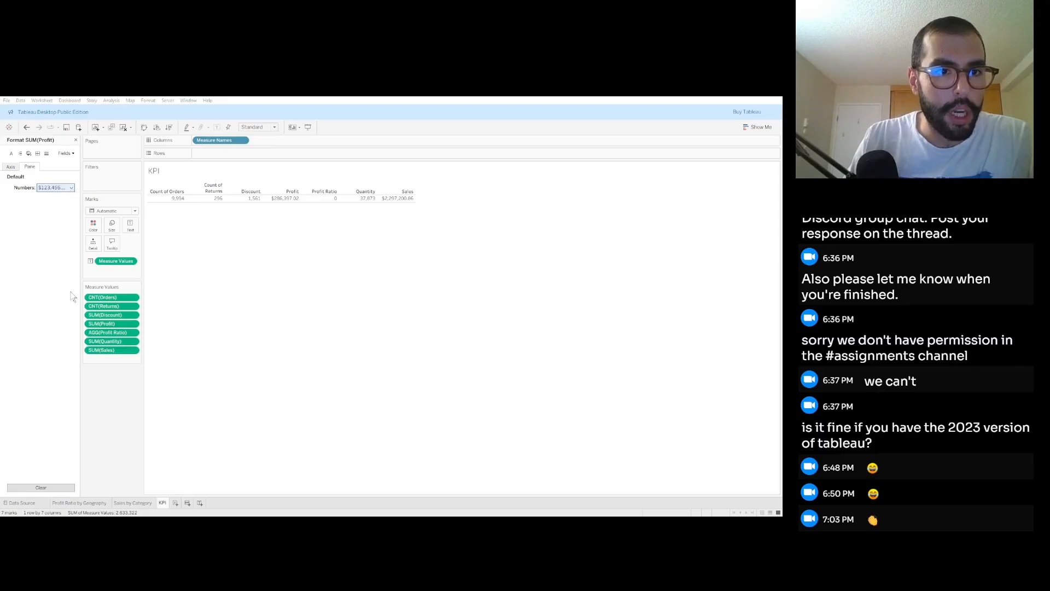
# - Format the Profit Ratio measure in the KPI table as a percentage with two decimals
pyautogui.click(335, 198)
pyautogui.click(309, 242)
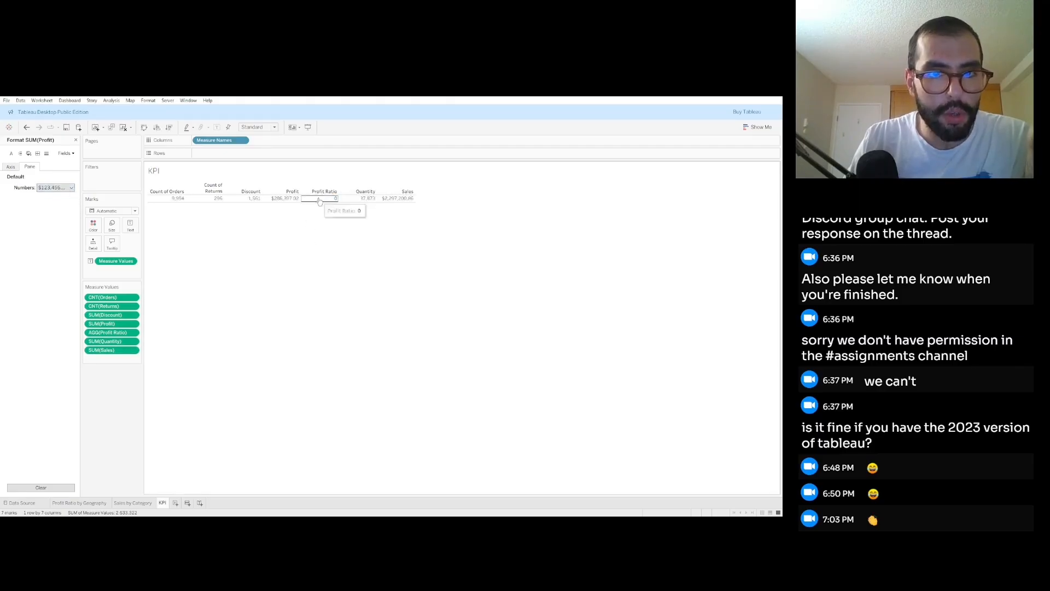
pyautogui.click(127, 332)
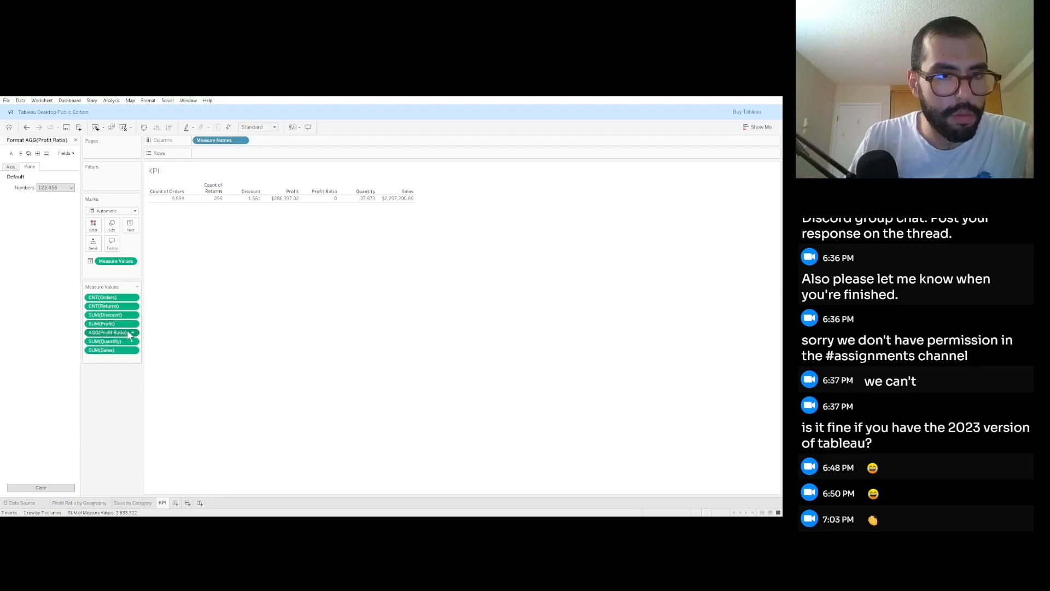
pyautogui.click(65, 188)
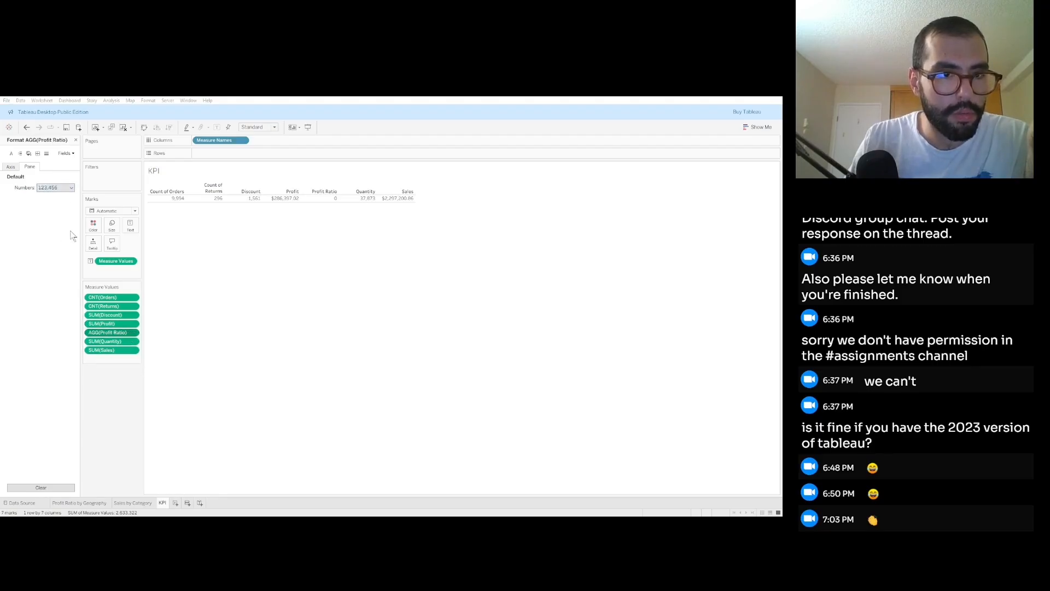
pyautogui.click(71, 235)
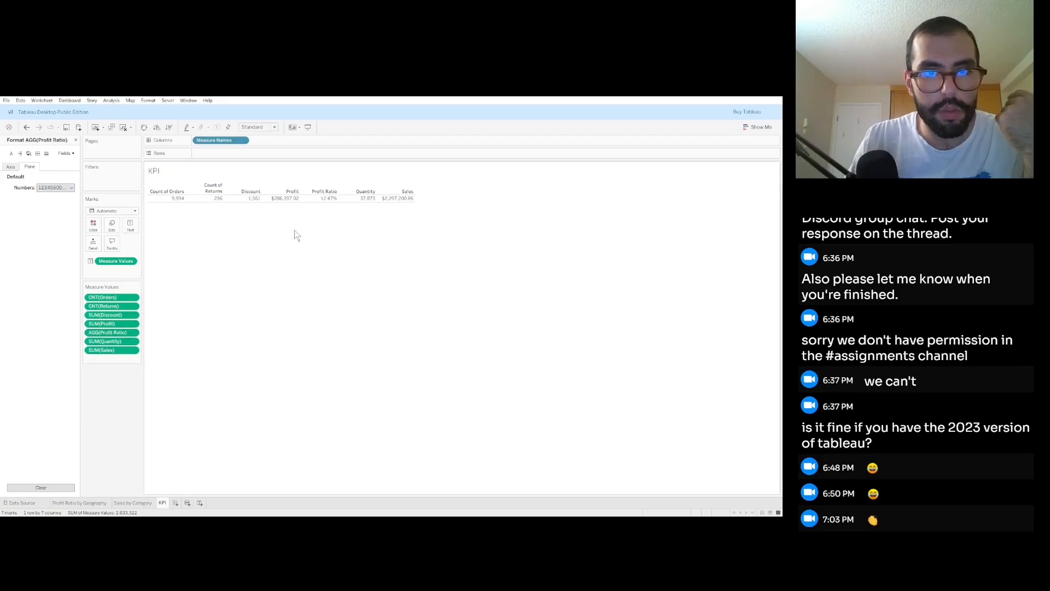
# - Open the format settings of the Profit measure and look over its axis options and the formatted KPI values
pyautogui.click(136, 327)
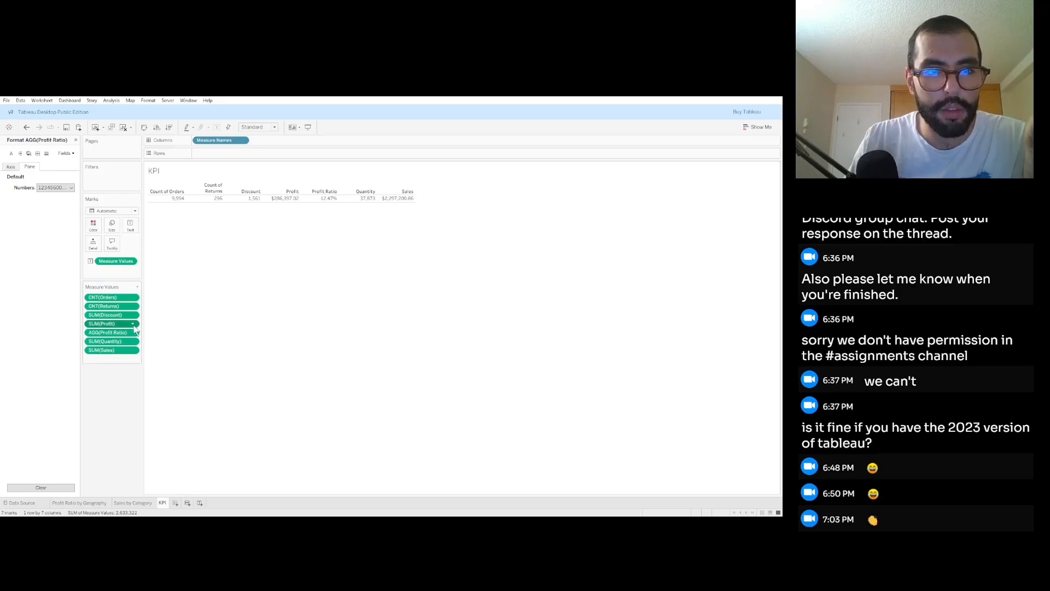
pyautogui.click(124, 359)
pyautogui.click(12, 167)
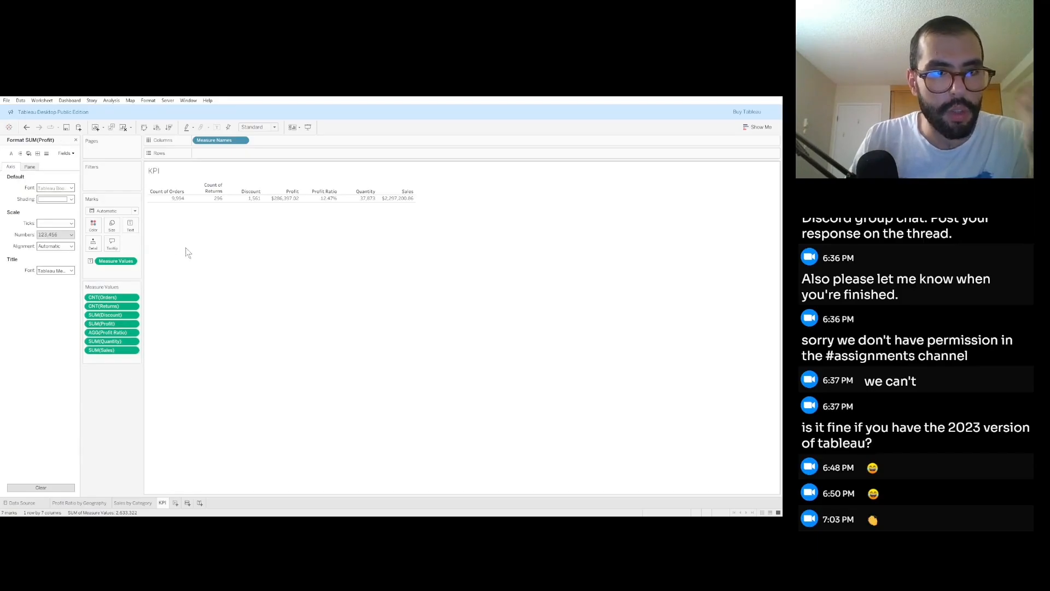
pyautogui.moveTo(392, 195)
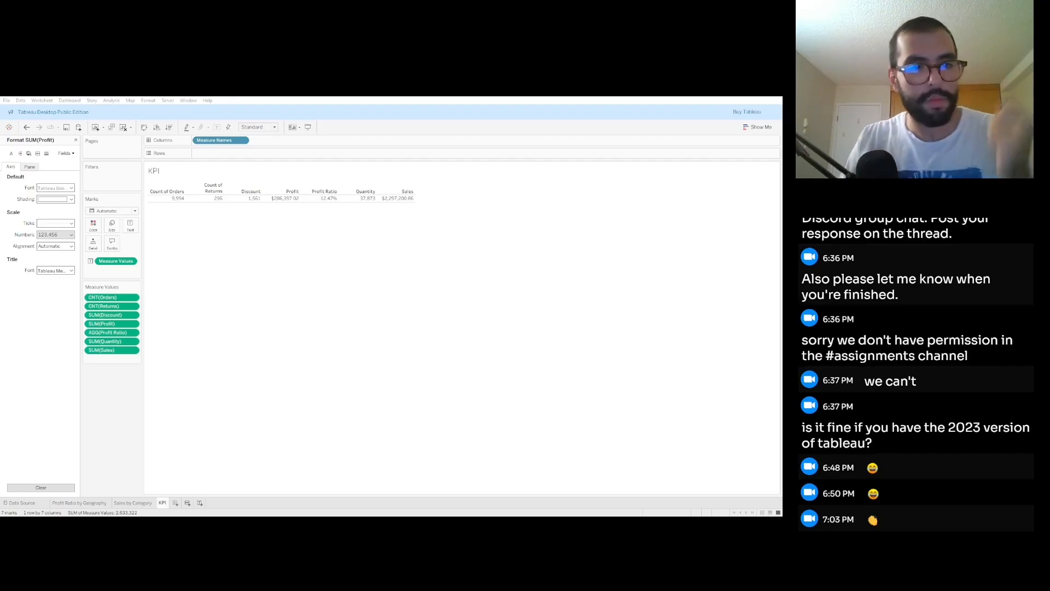
# - Return to the Profit Ratio by Geography sheet and review the map
pyautogui.click(91, 441)
pyautogui.click(82, 502)
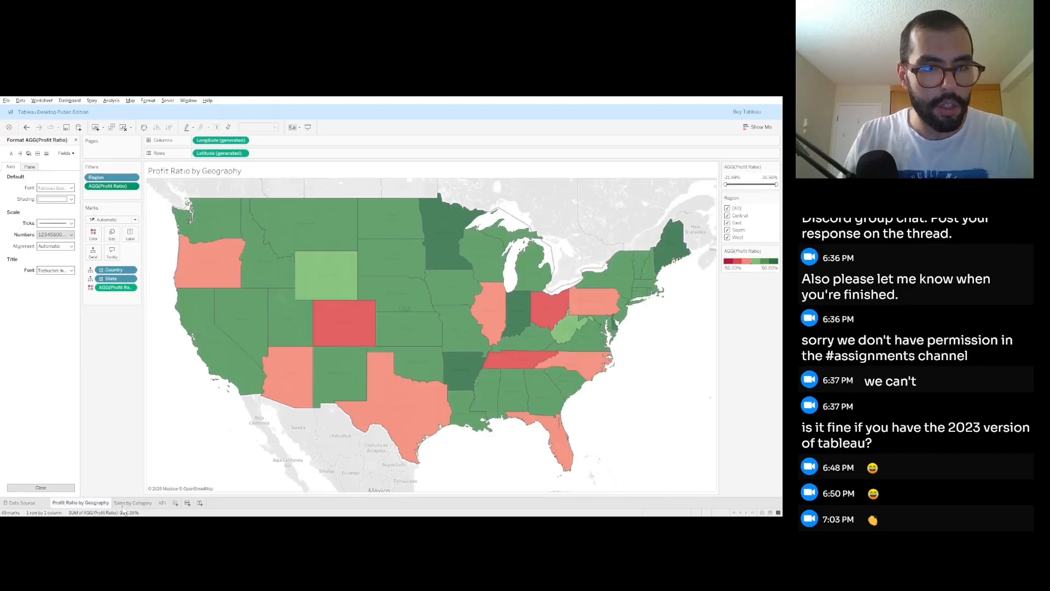
pyautogui.hotkey('alt', 'Tab')
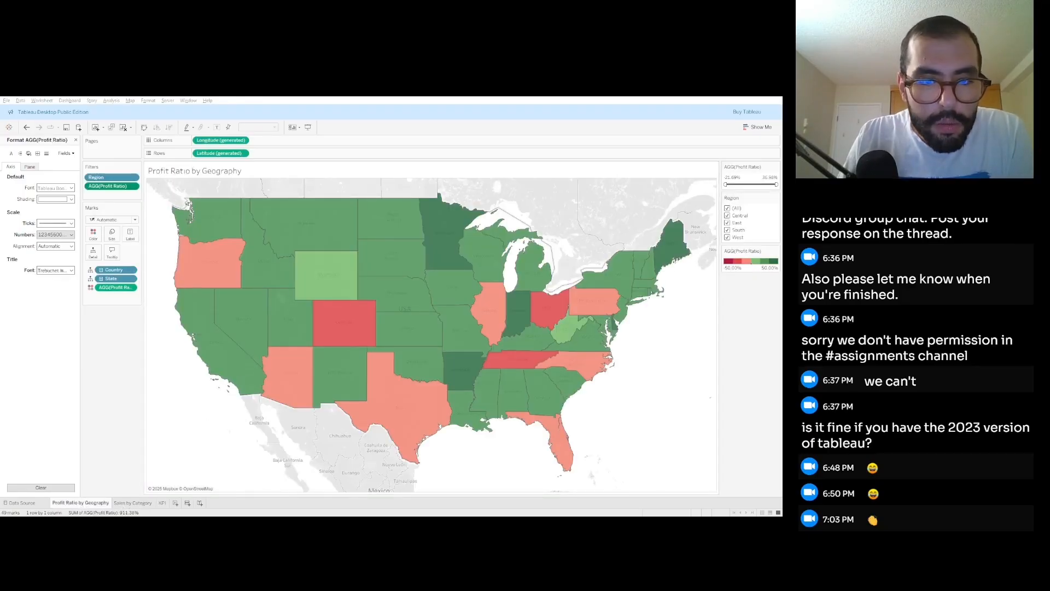
# - Return to the Sales by Category sheet and set Order Date to continuous month
pyautogui.click(143, 502)
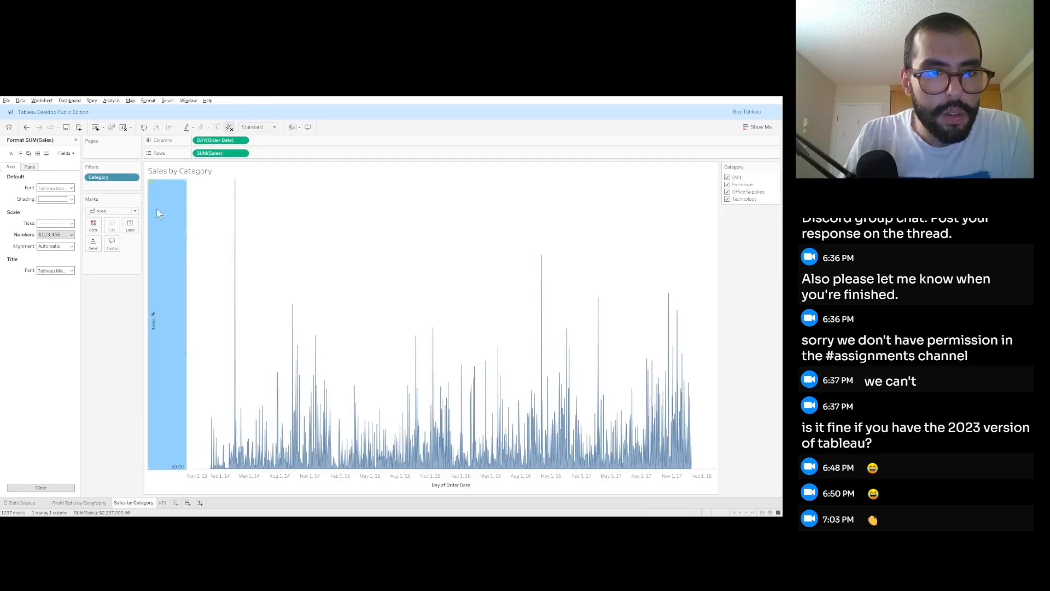
pyautogui.click(246, 142)
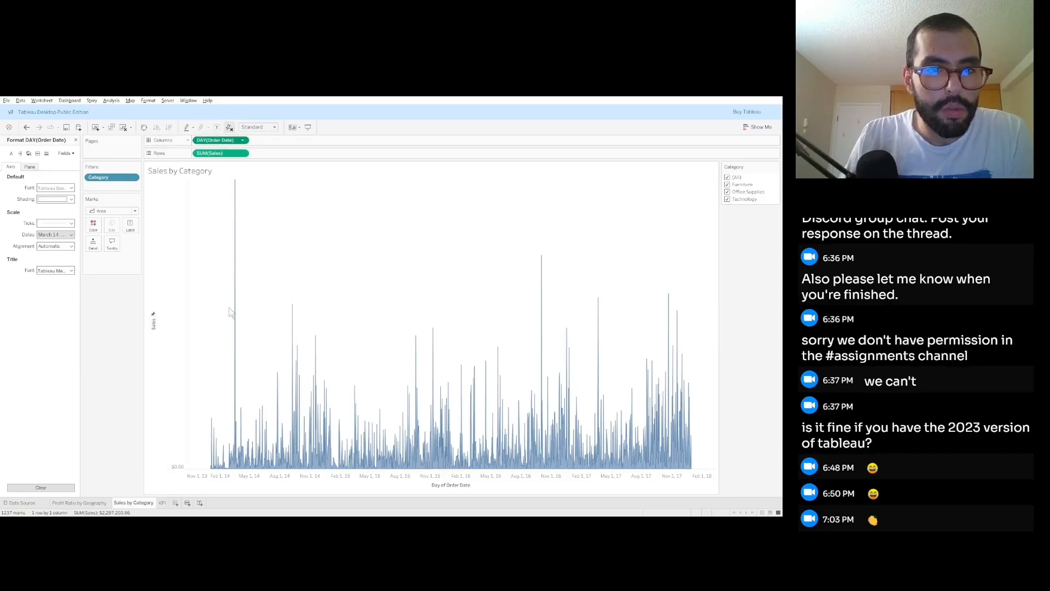
pyautogui.click(250, 327)
# - Extend the Sales axis range to fit the monthly area chart, and close the format settings
pyautogui.click(160, 314)
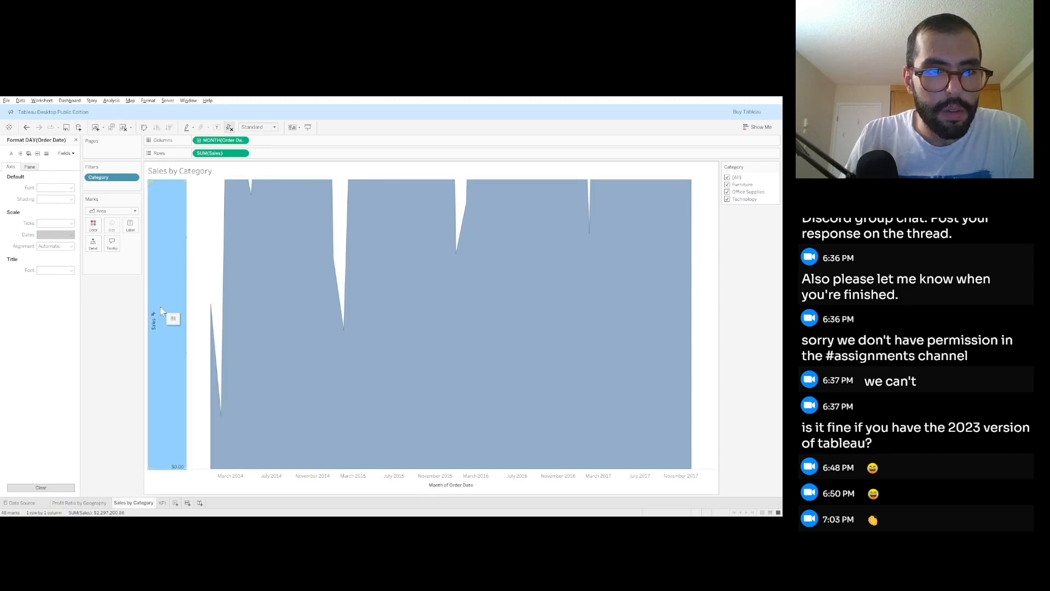
pyautogui.click(187, 334)
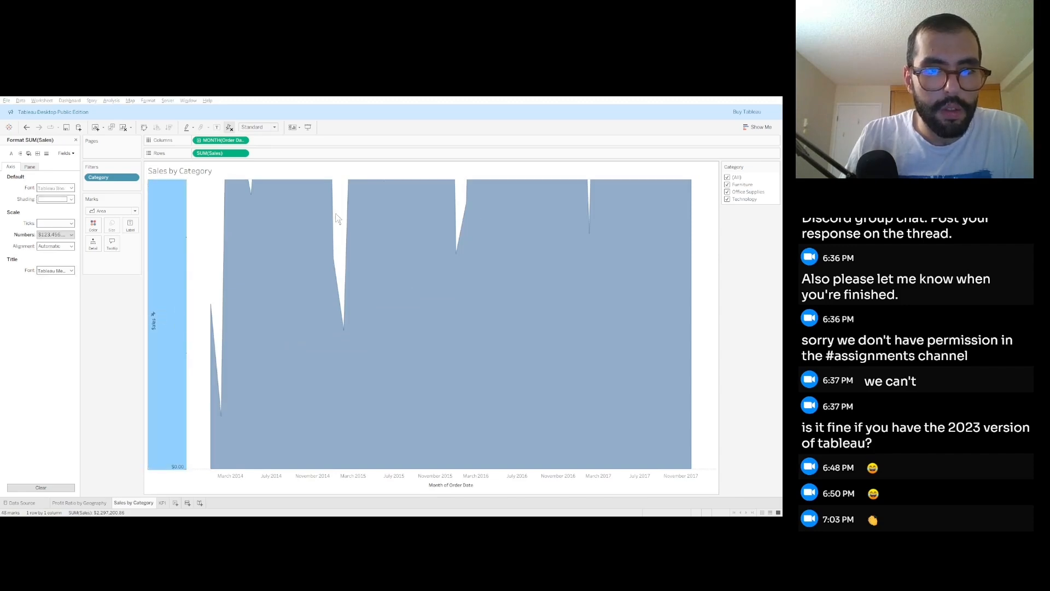
pyautogui.click(436, 265)
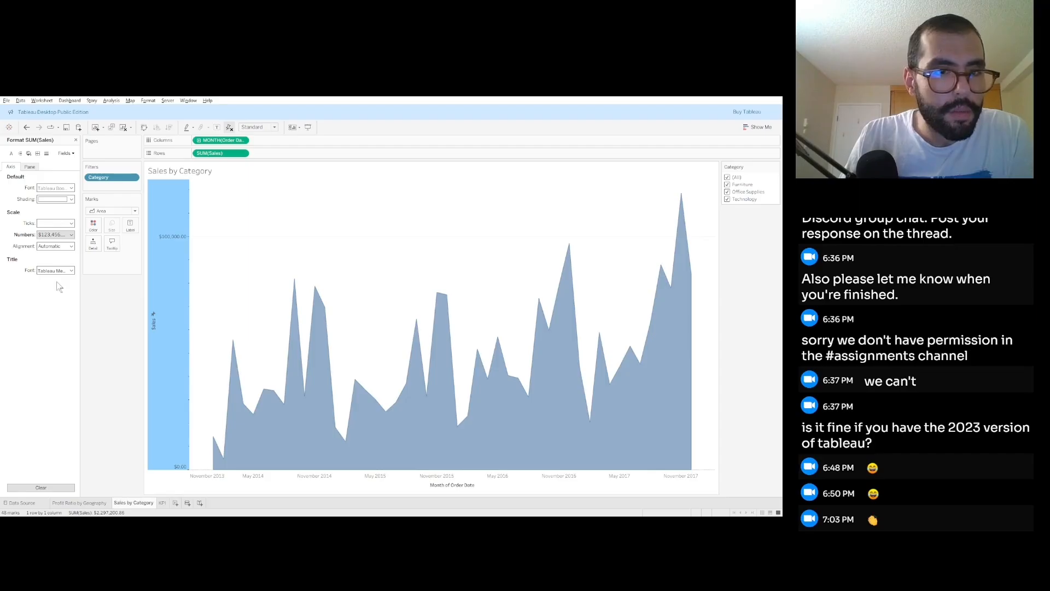
pyautogui.click(76, 141)
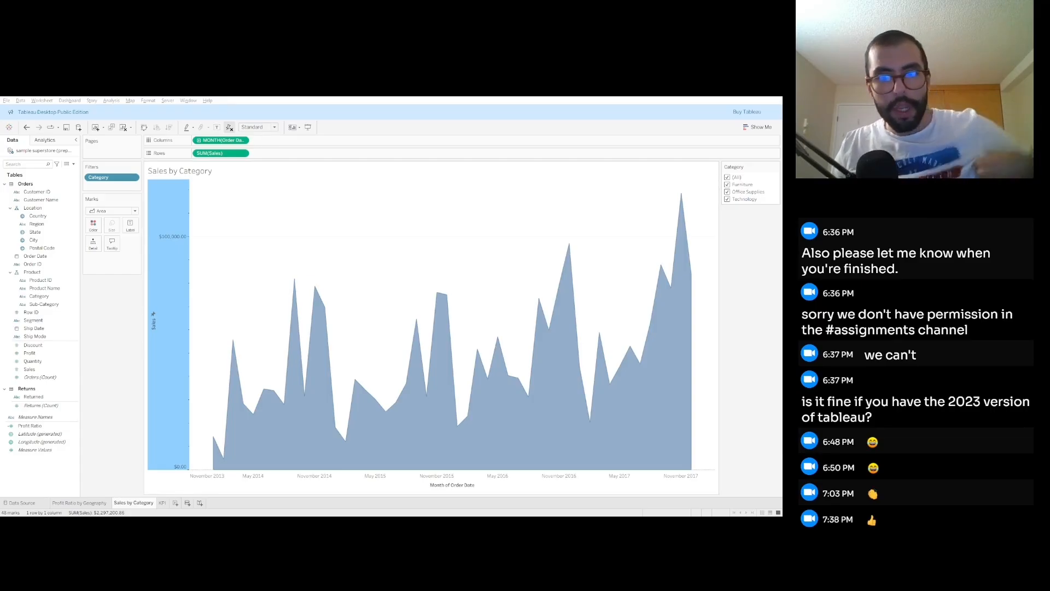
# - Try adding Profit Ratio as a second measure on the rows of the Sales by Category chart, and undo it
pyautogui.moveTo(294, 347)
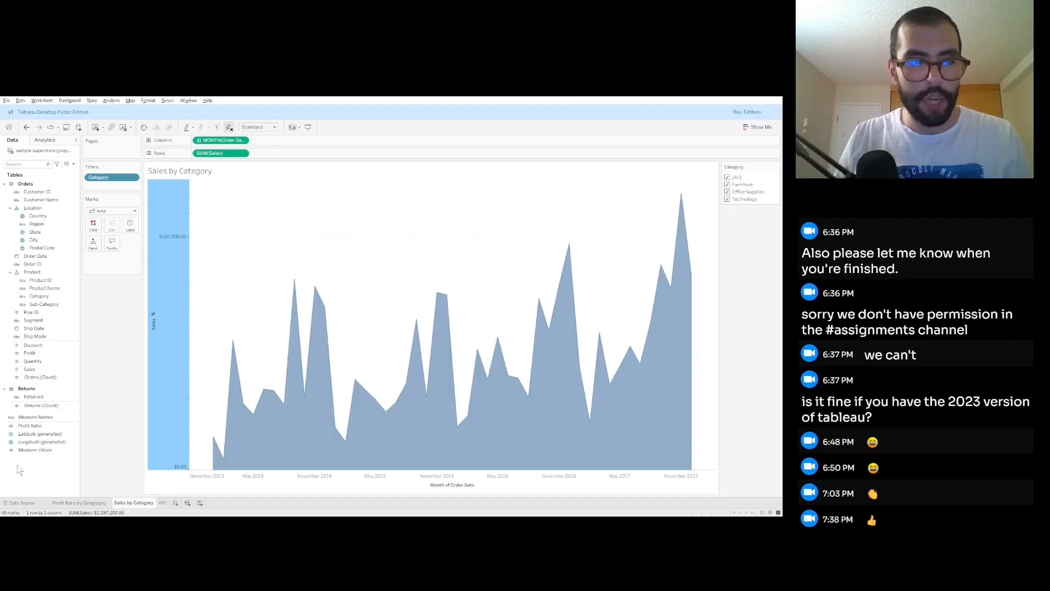
pyautogui.click(31, 427)
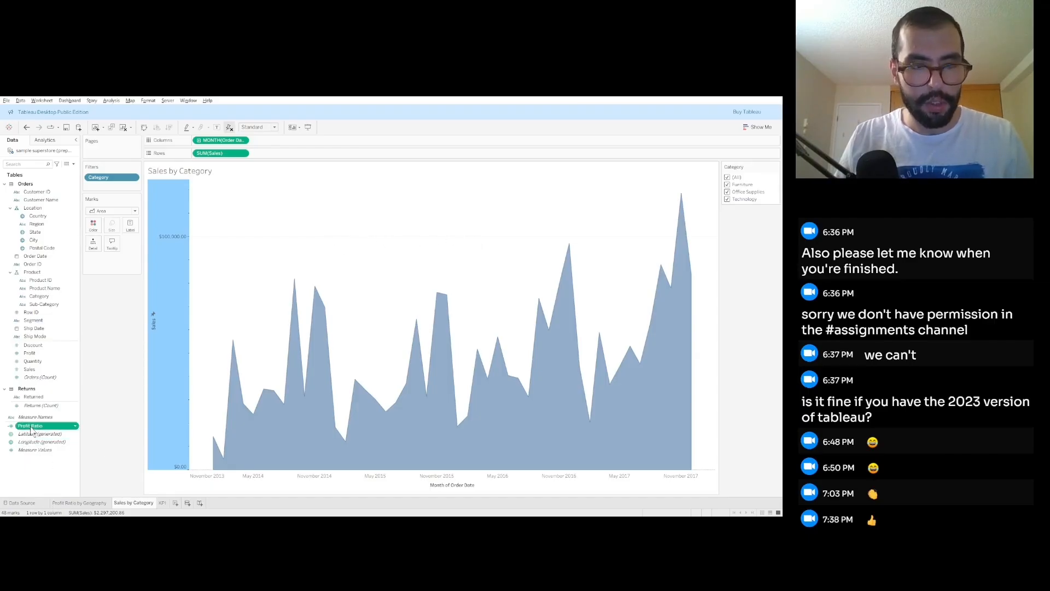
pyautogui.doubleClick(32, 429)
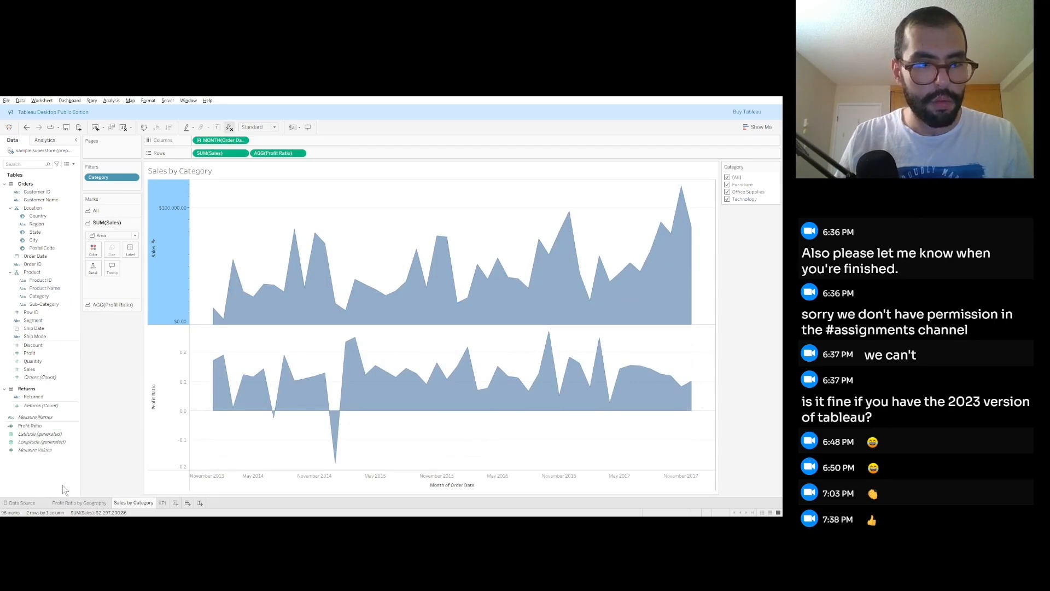
pyautogui.hotkey('ctrl', 'z')
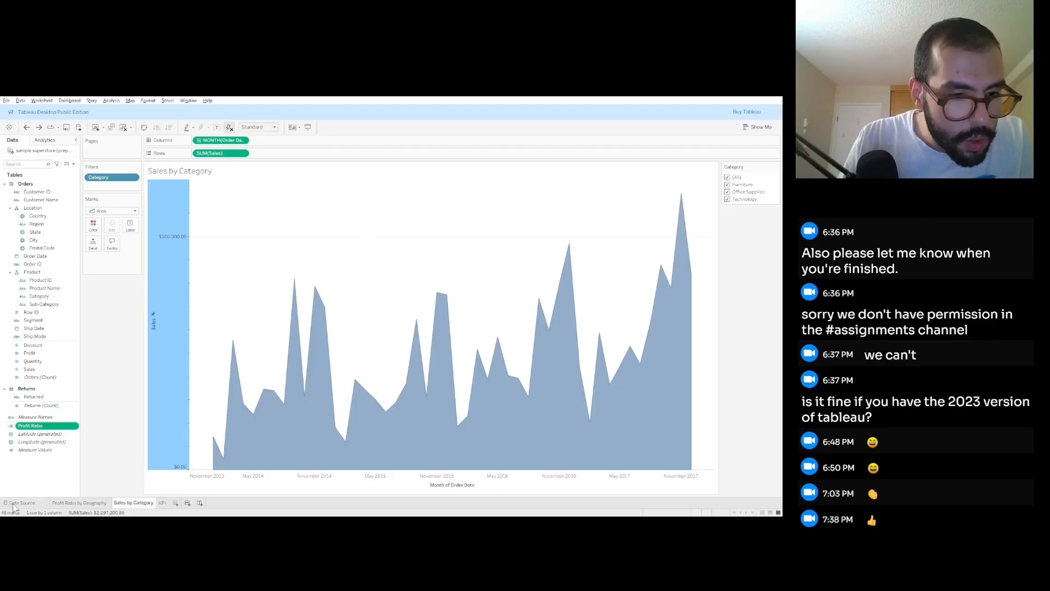
# - Return to the Profit Ratio by Geography map, and bring the sample_superstore workbook in Excel into view over it
pyautogui.click(59, 503)
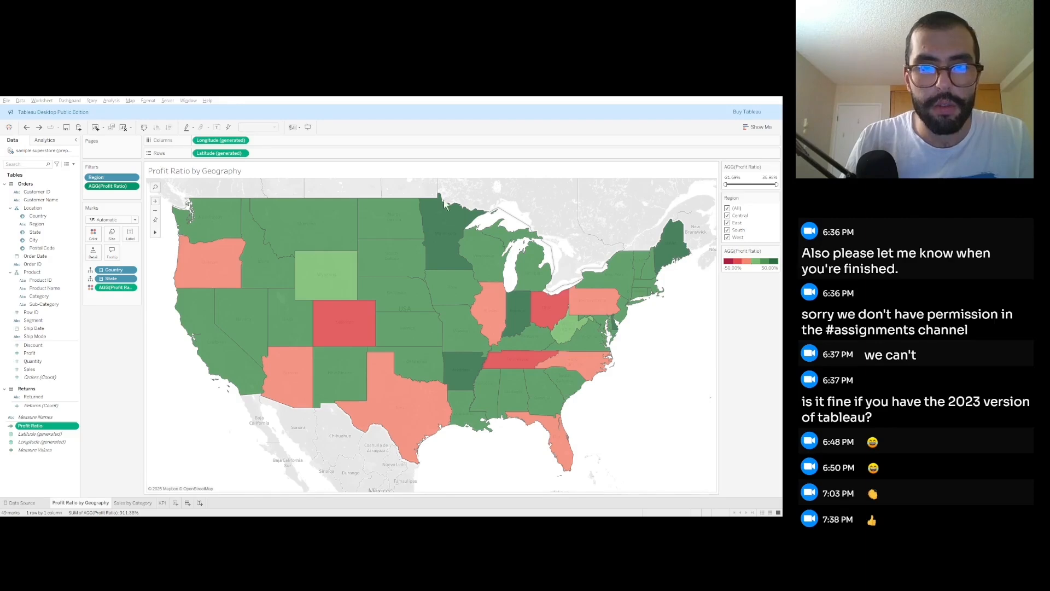
pyautogui.click(407, 340)
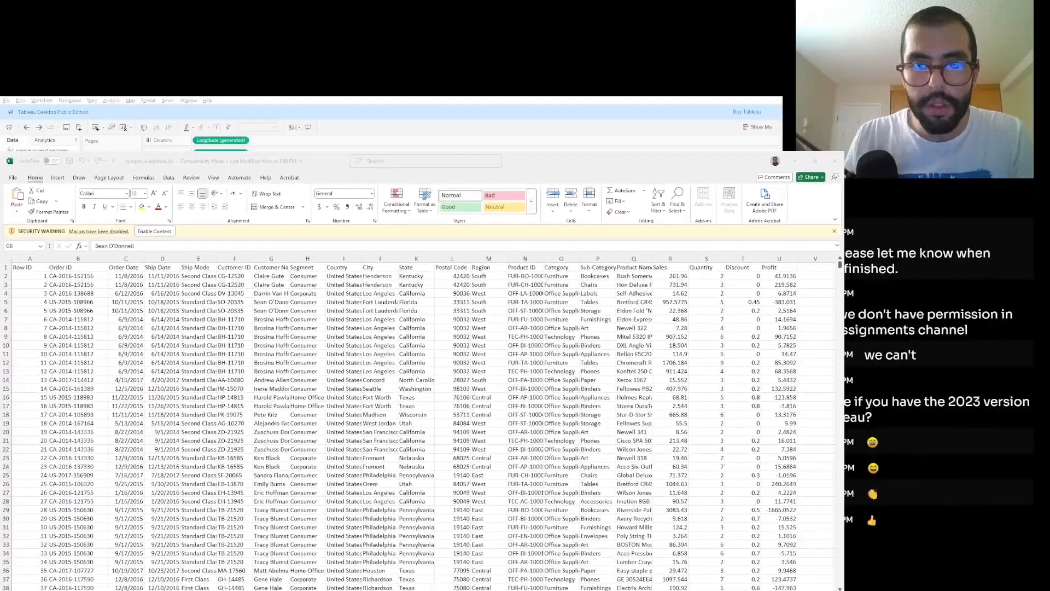
pyautogui.moveTo(547, 161); pyautogui.dragTo(547, 108)
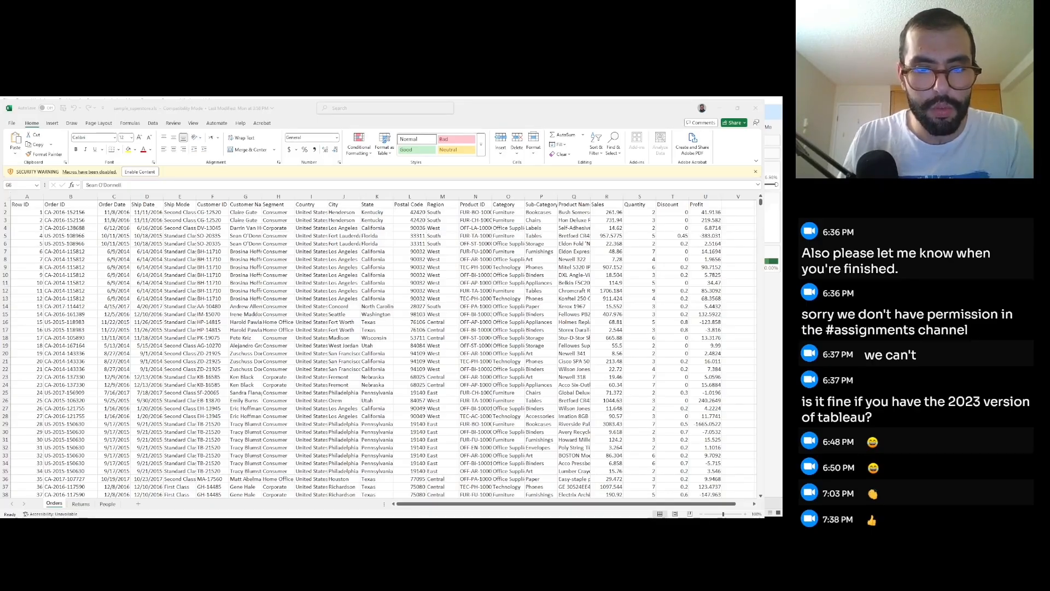
pyautogui.hotkey('alt', 'Tab')
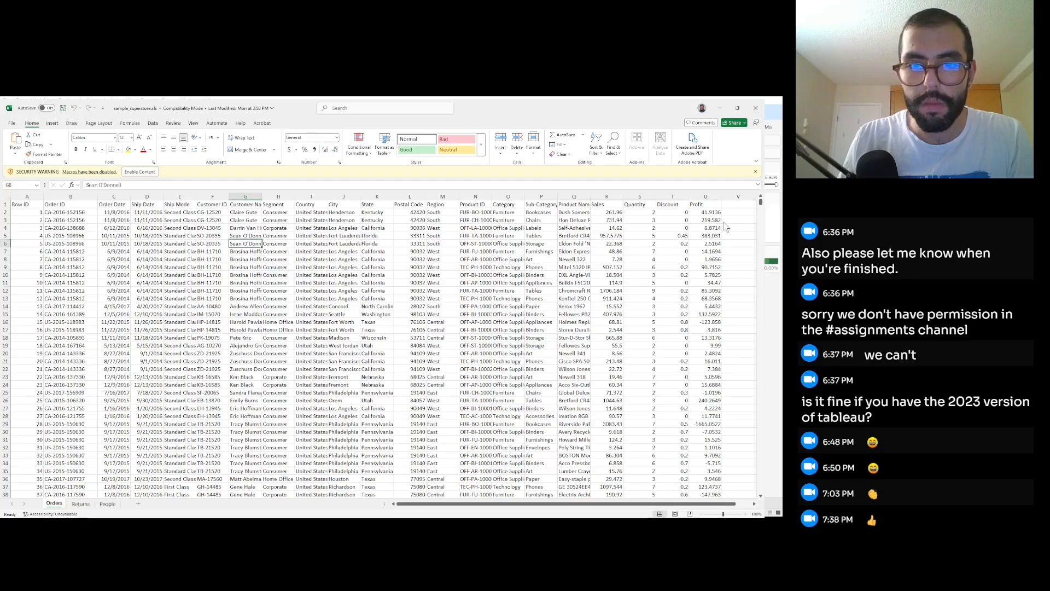
# - Look through the rows and columns of the Orders sheet, from State across to Sales, Quantity, Discount and Profit
pyautogui.click(383, 257)
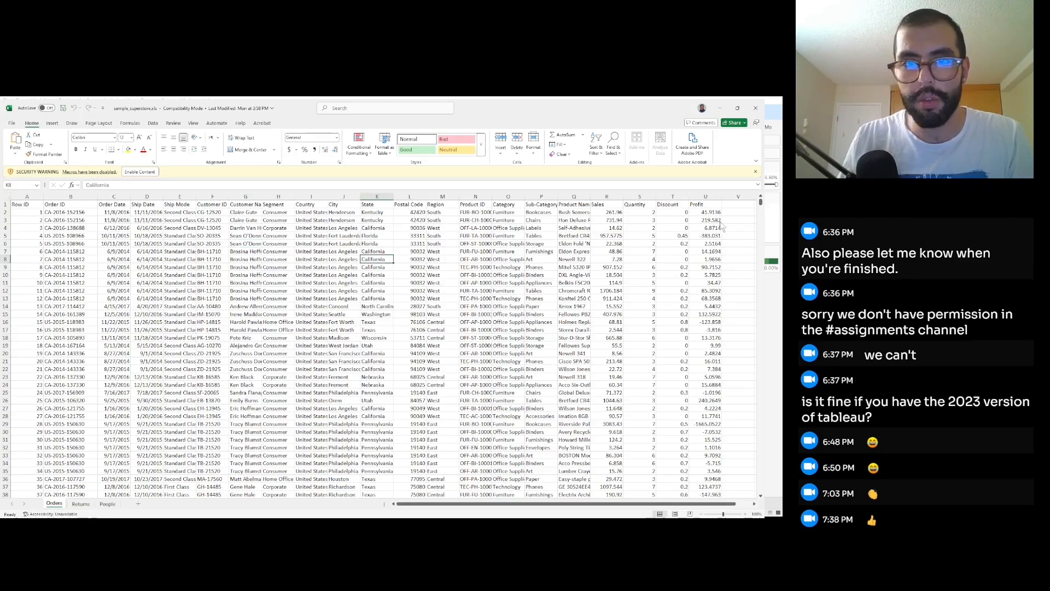
pyautogui.hotkey('alt', 'Tab')
pyautogui.hotkey('alt', 'Tab')
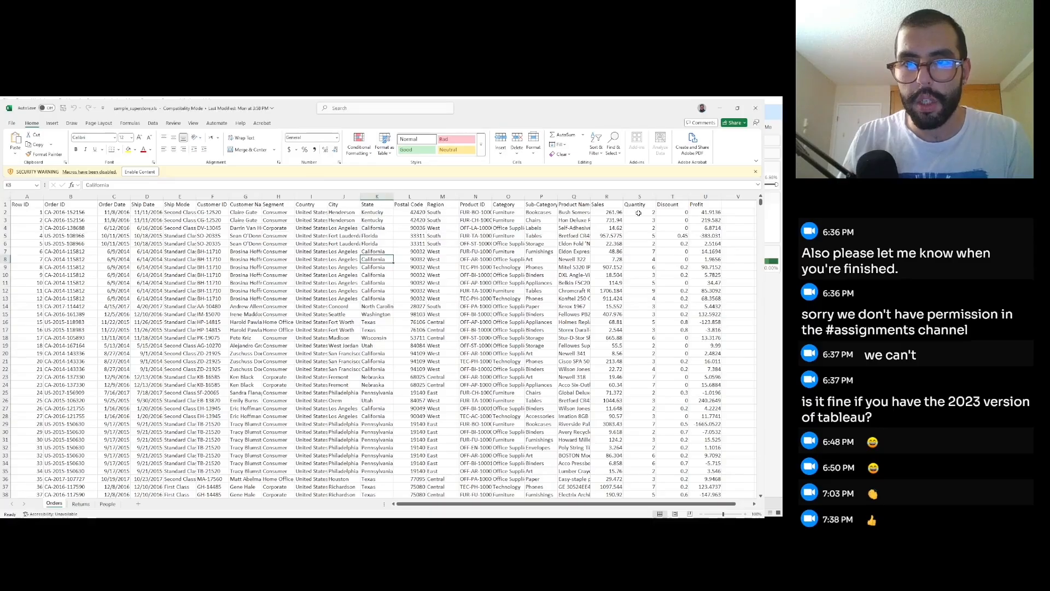
pyautogui.scroll(2, 581, 240)
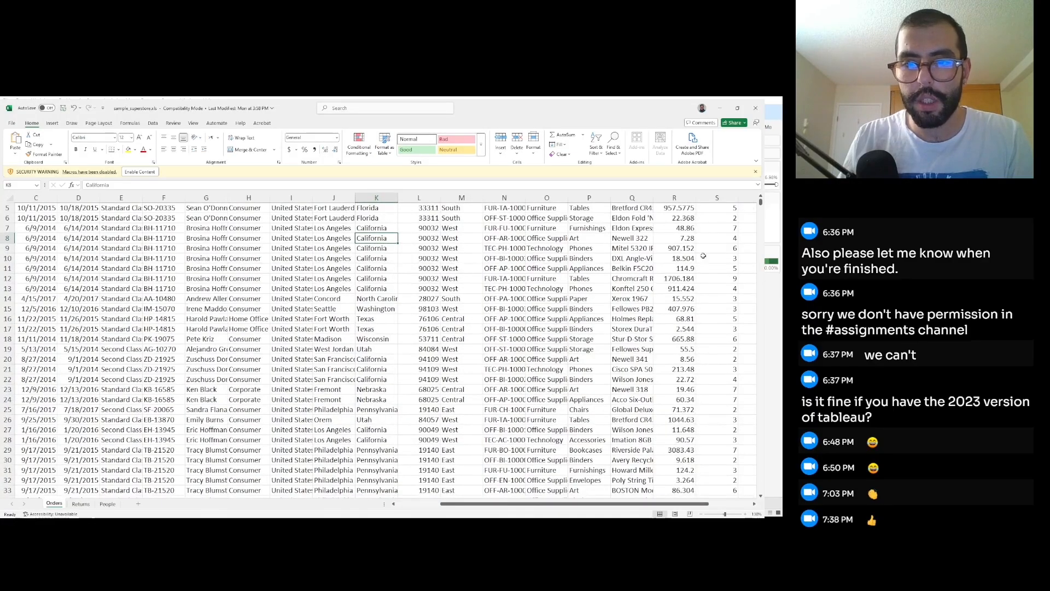
pyautogui.scroll(-19, 668, 279)
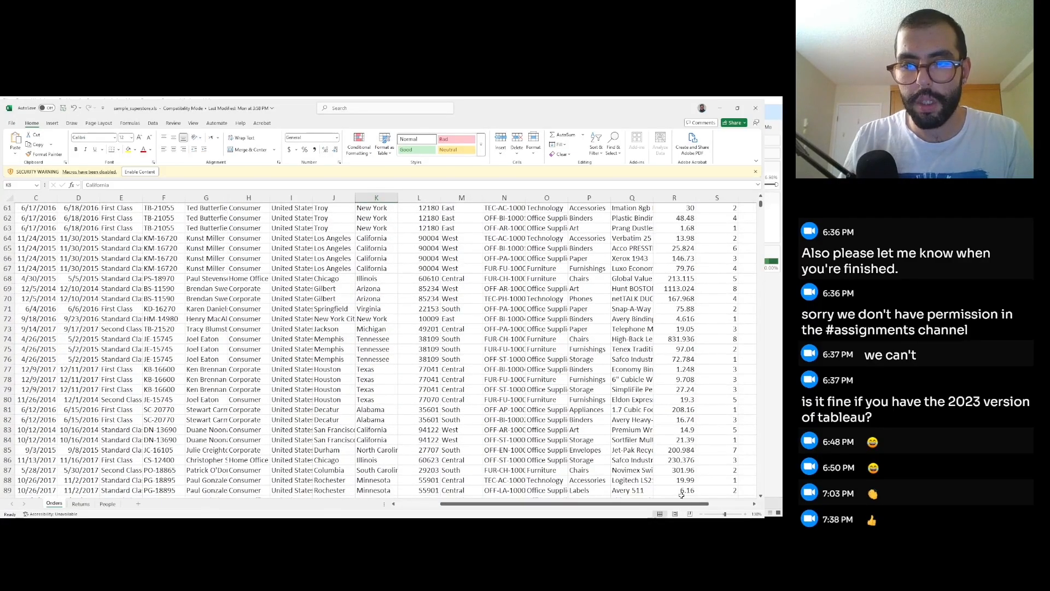
pyautogui.moveTo(681, 504); pyautogui.dragTo(724, 503)
pyautogui.scroll(20, 704, 349)
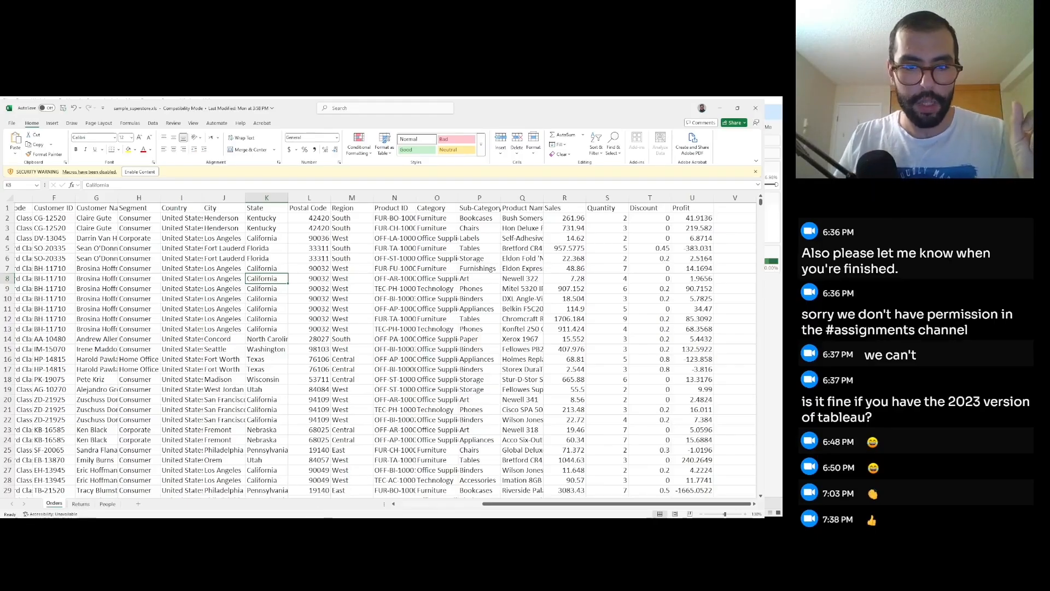
# - Examine the Profit value of the Texas order in row 16, and switch back to Tableau to check Texas on the map
pyautogui.click(316, 518)
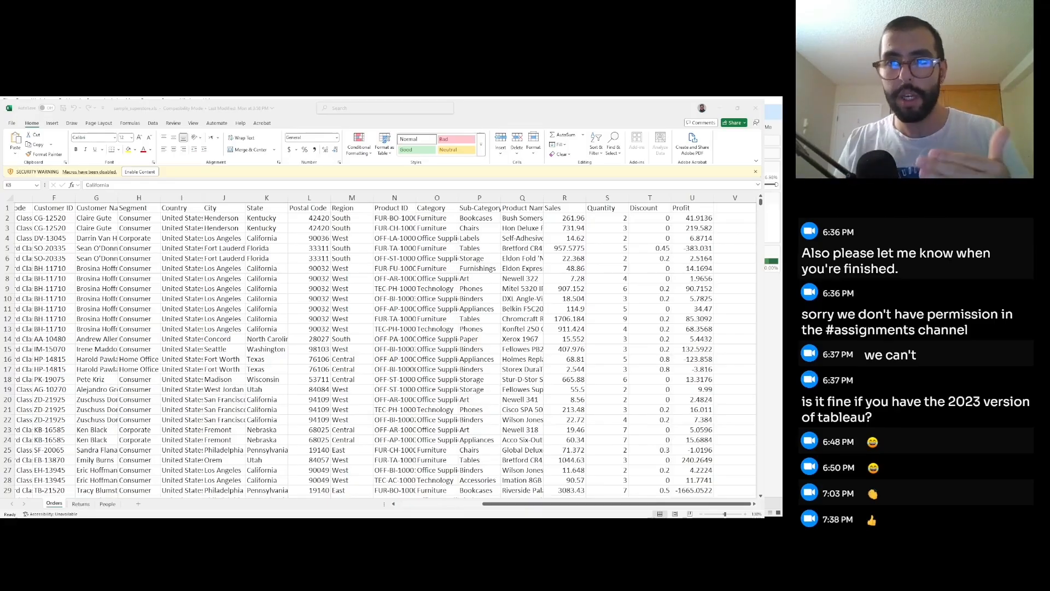
pyautogui.hotkey('alt', 'Tab')
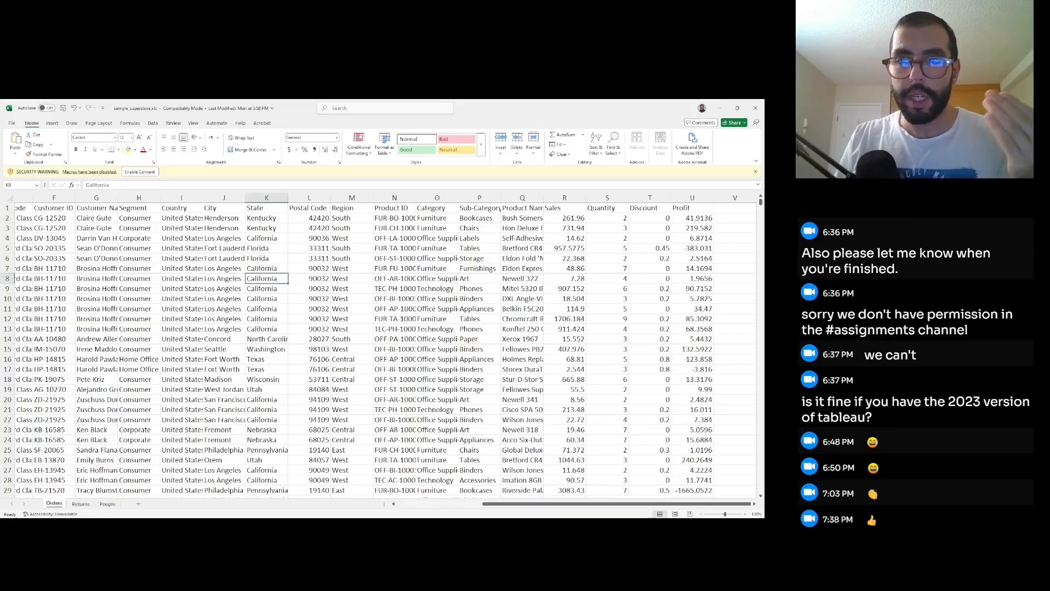
pyautogui.click(701, 360)
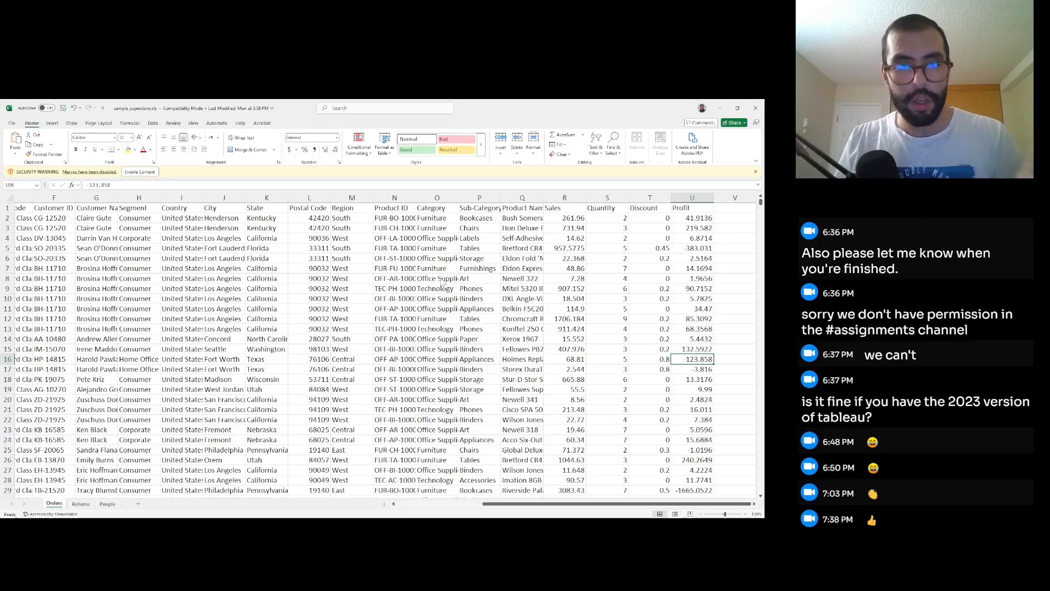
pyautogui.hotkey('alt', 'Tab')
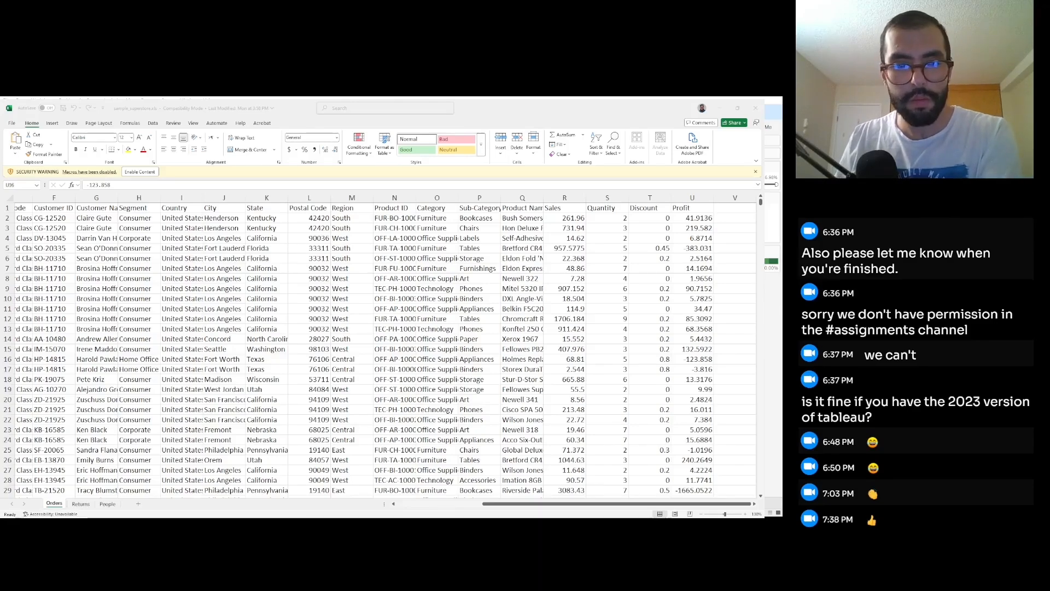
pyautogui.hotkey('alt', 'Tab')
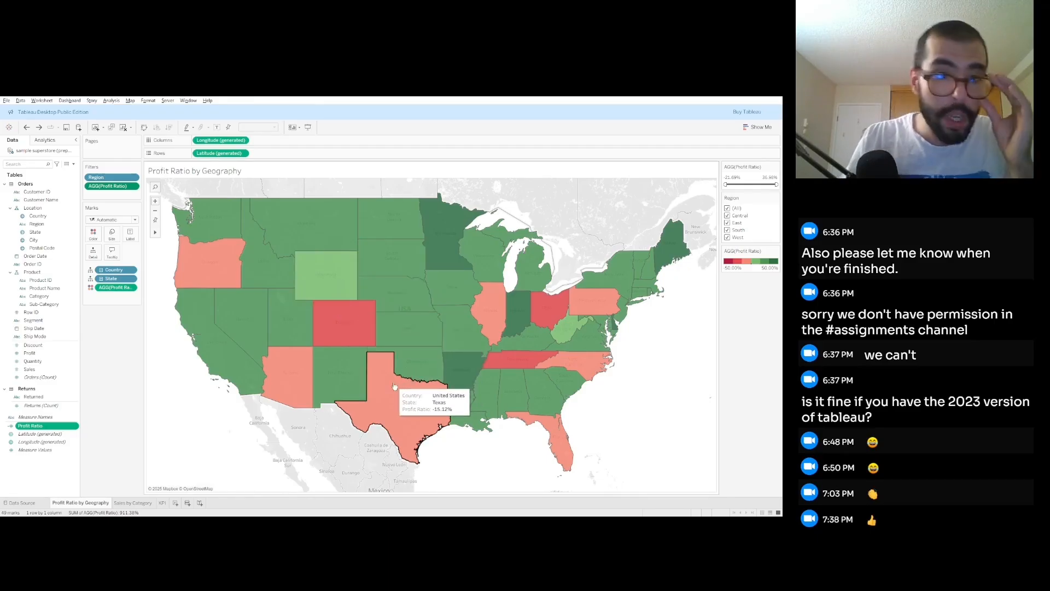
# - Pass through the Sales by Category and KPI sheets and add a new worksheet after KPI
pyautogui.click(132, 503)
pyautogui.click(162, 503)
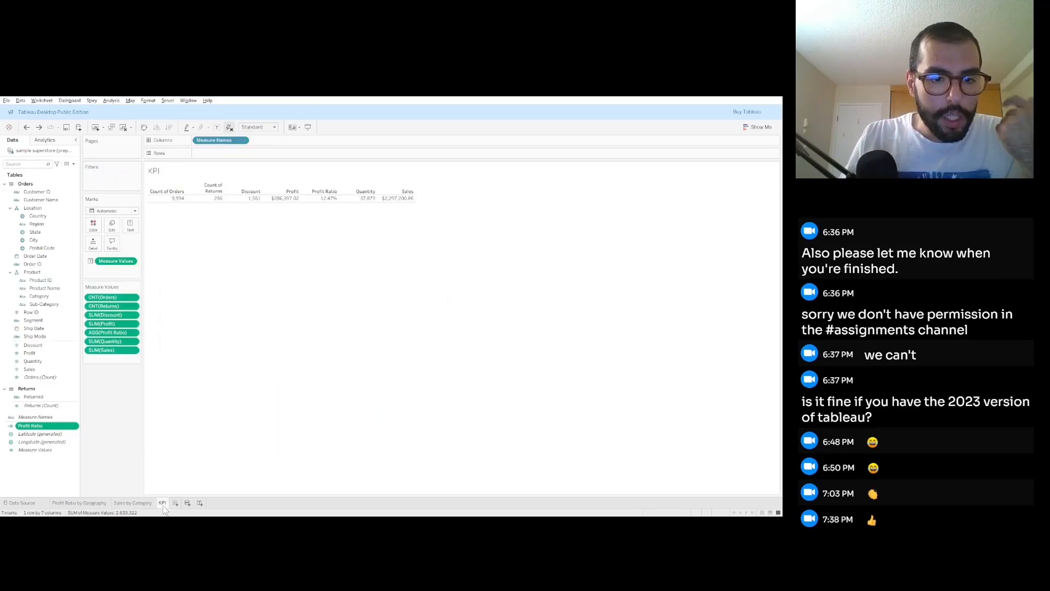
pyautogui.click(175, 503)
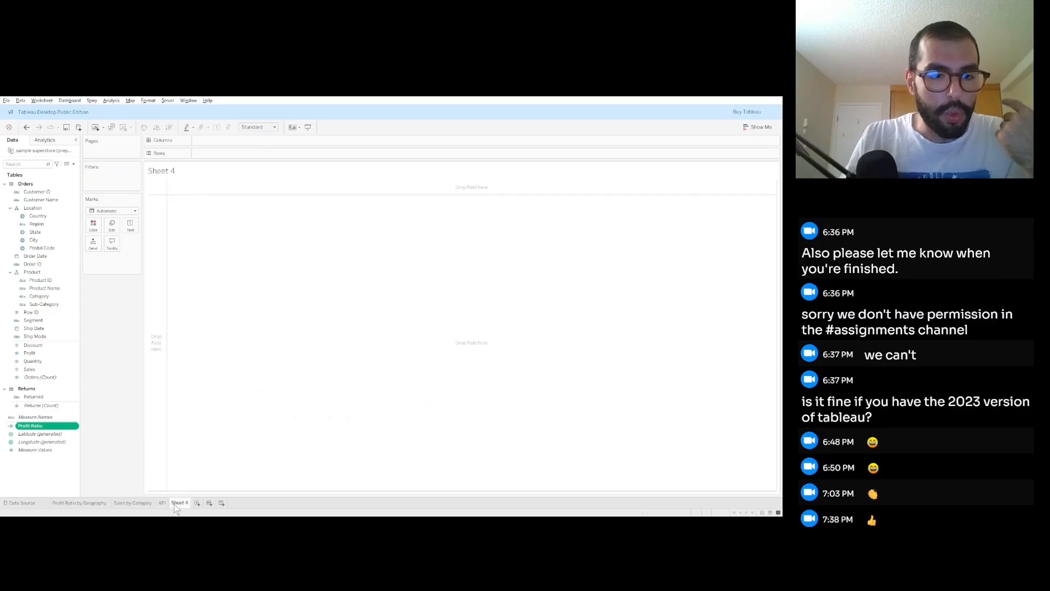
# - Return to the Profit Ratio by Geography sheet and inspect Wyoming's details on the map
pyautogui.click(92, 505)
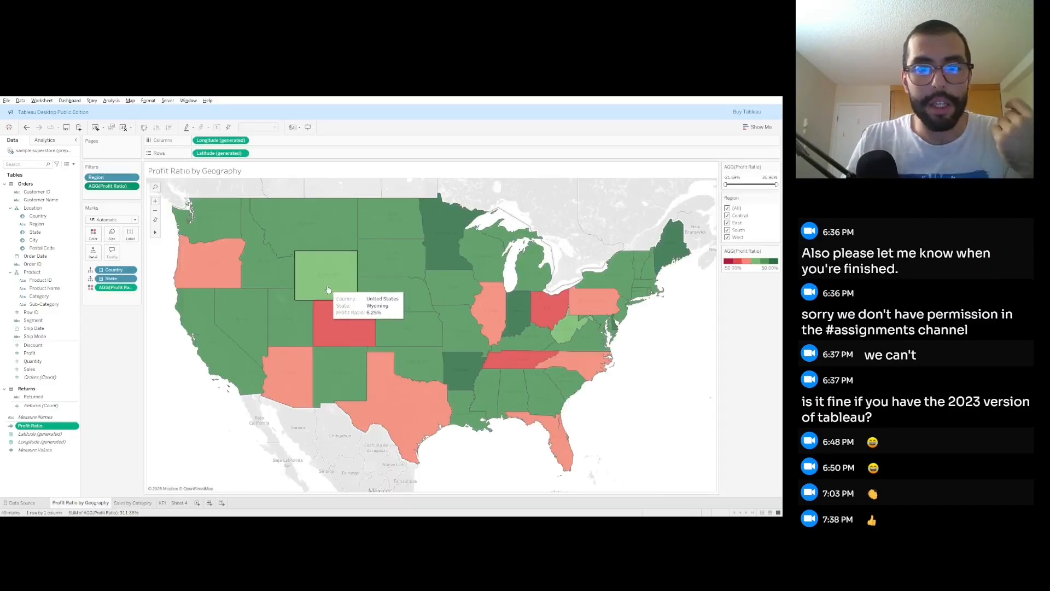
pyautogui.scroll(1, 336, 279)
pyautogui.scroll(-1, 336, 279)
pyautogui.moveTo(322, 279)
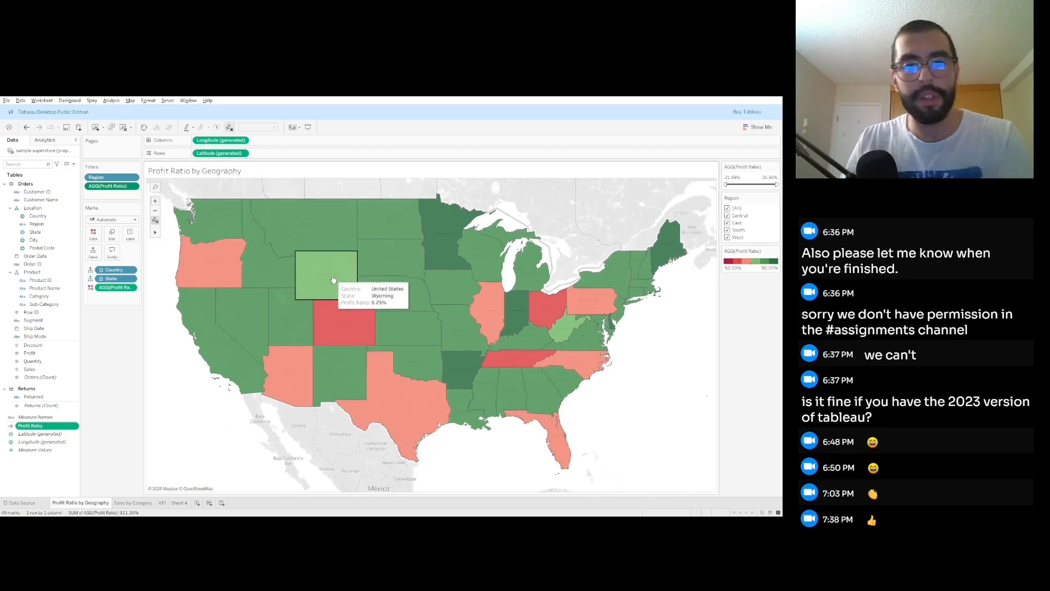
pyautogui.hotkey('alt', 'Tab')
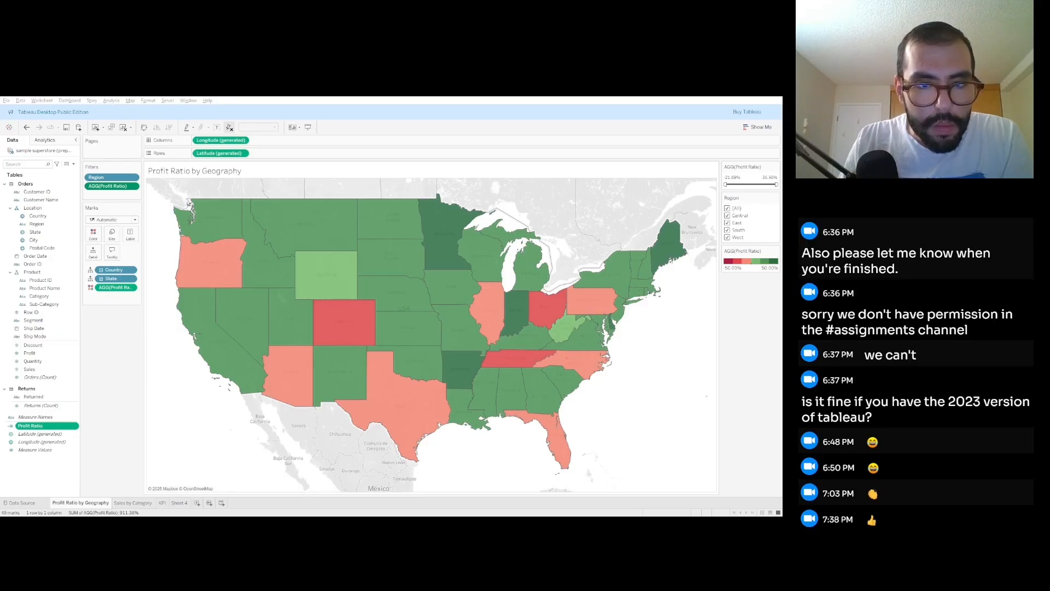
pyautogui.moveTo(352, 319)
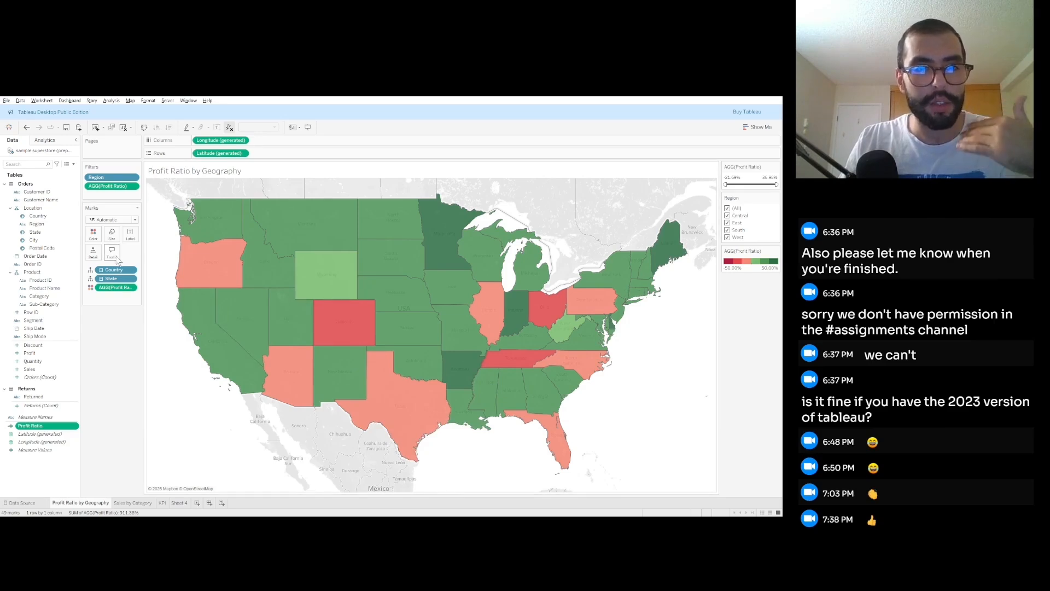
# - Rename the new worksheet Sheet 4 as "profit ratio by city"
pyautogui.click(180, 504)
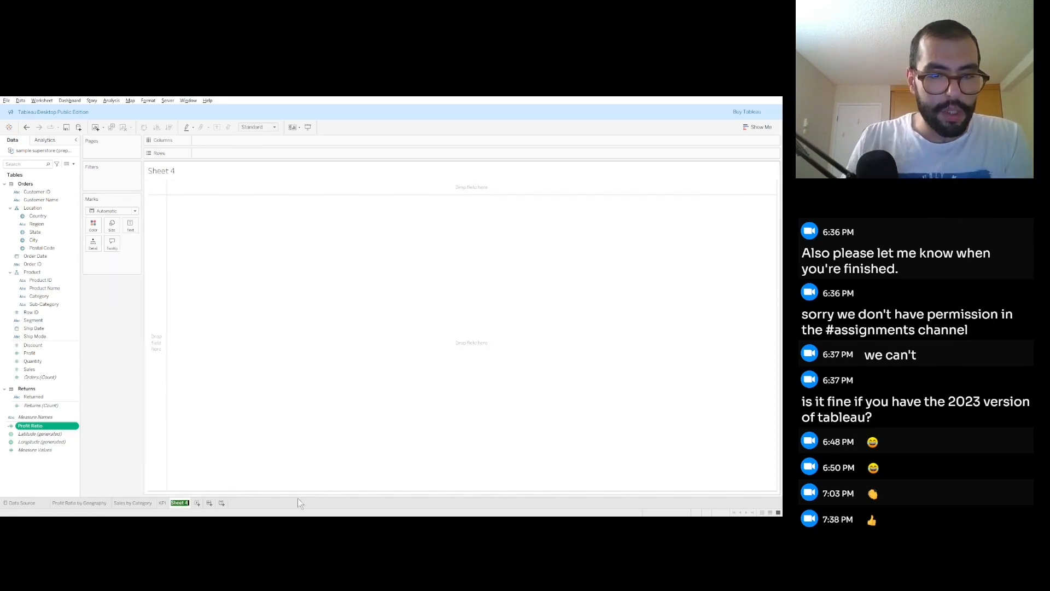
pyautogui.hotkey('alt', 'Tab')
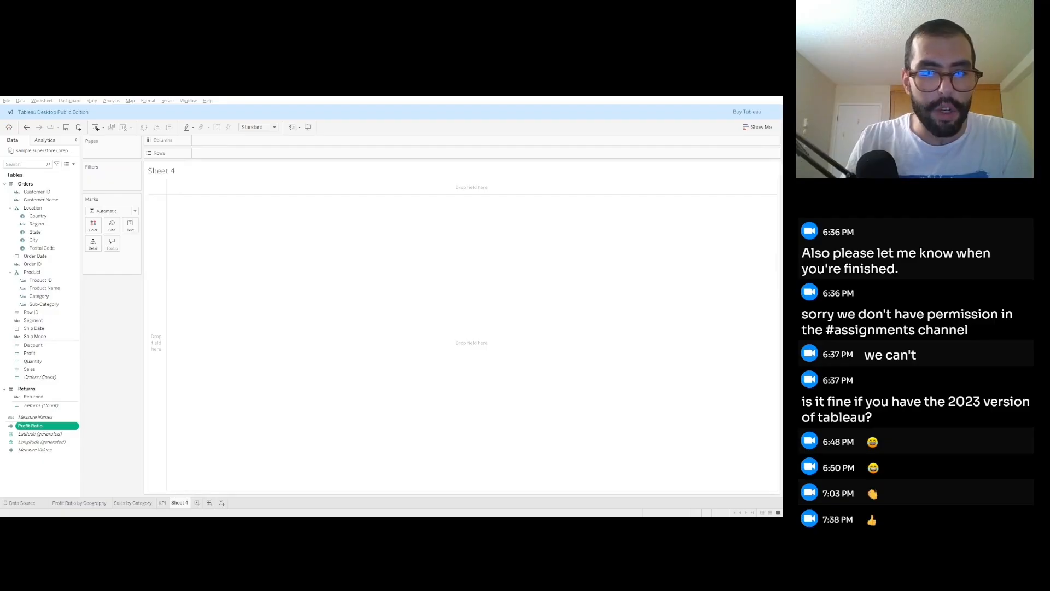
pyautogui.doubleClick(179, 503)
pyautogui.write('pr')
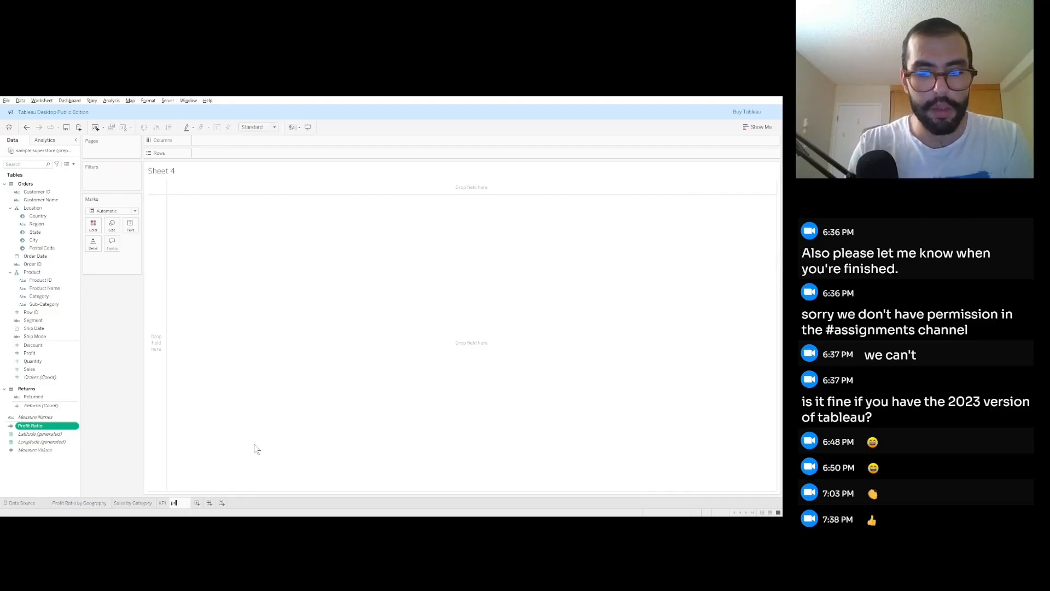
pyautogui.write('ofit ratio by city')
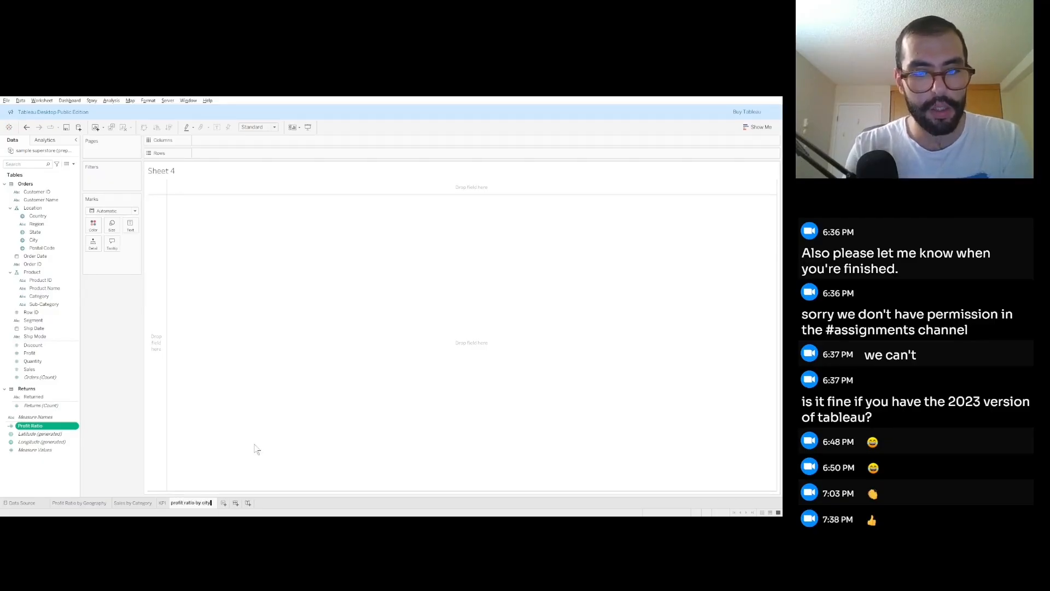
pyautogui.press('Return')
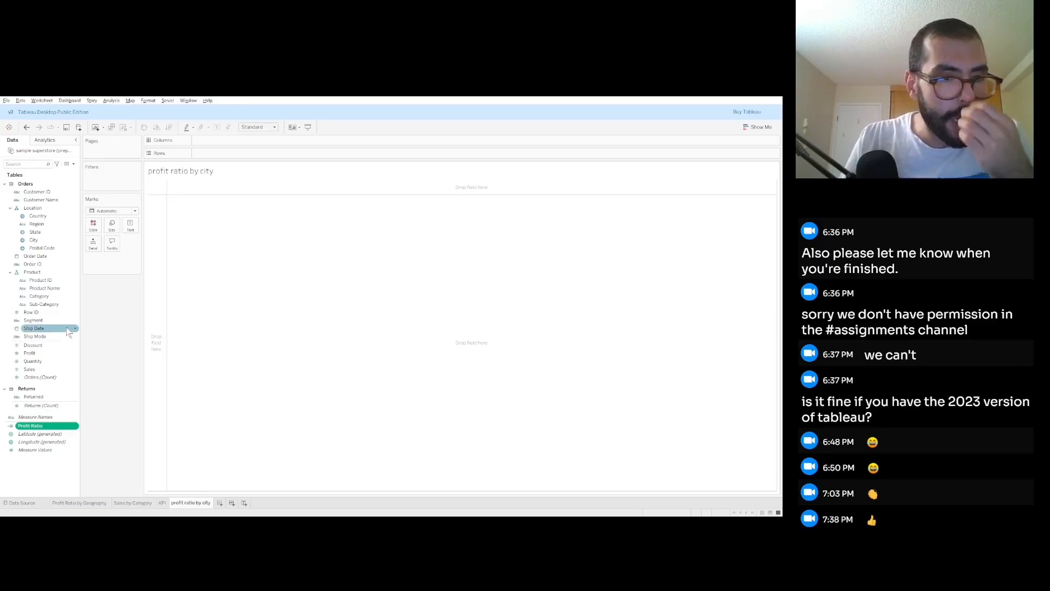
# - Build a bar chart with City on rows and the sum of Profit on columns, and look through the cities
pyautogui.click(38, 240)
pyautogui.moveTo(40, 244); pyautogui.dragTo(236, 159)
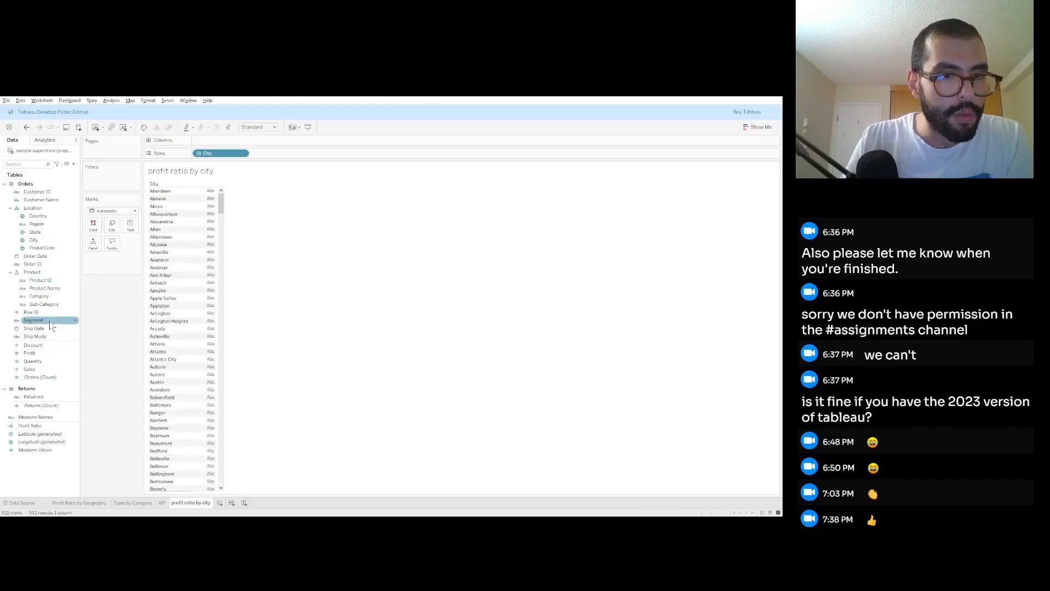
pyautogui.click(46, 354)
pyautogui.moveTo(70, 338); pyautogui.dragTo(252, 141)
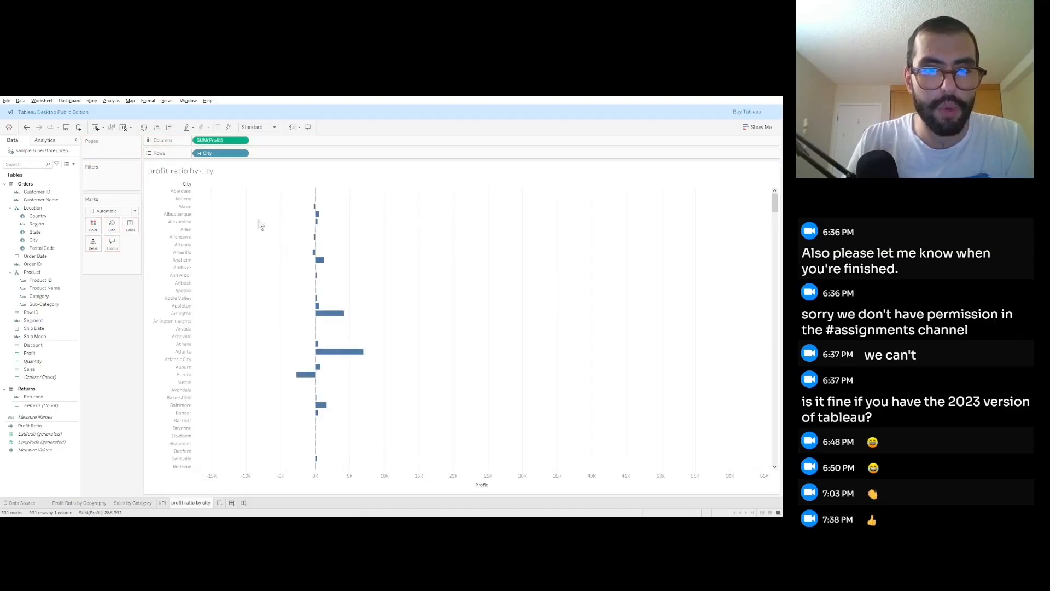
pyautogui.scroll(-10, 332, 358)
pyautogui.scroll(-20, 332, 359)
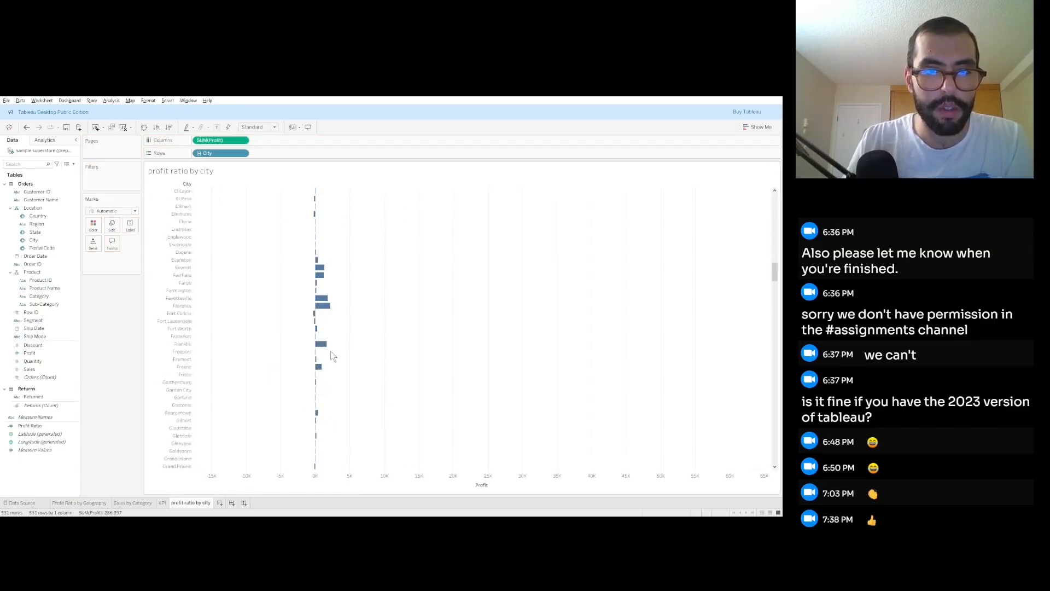
pyautogui.scroll(-10, 346, 344)
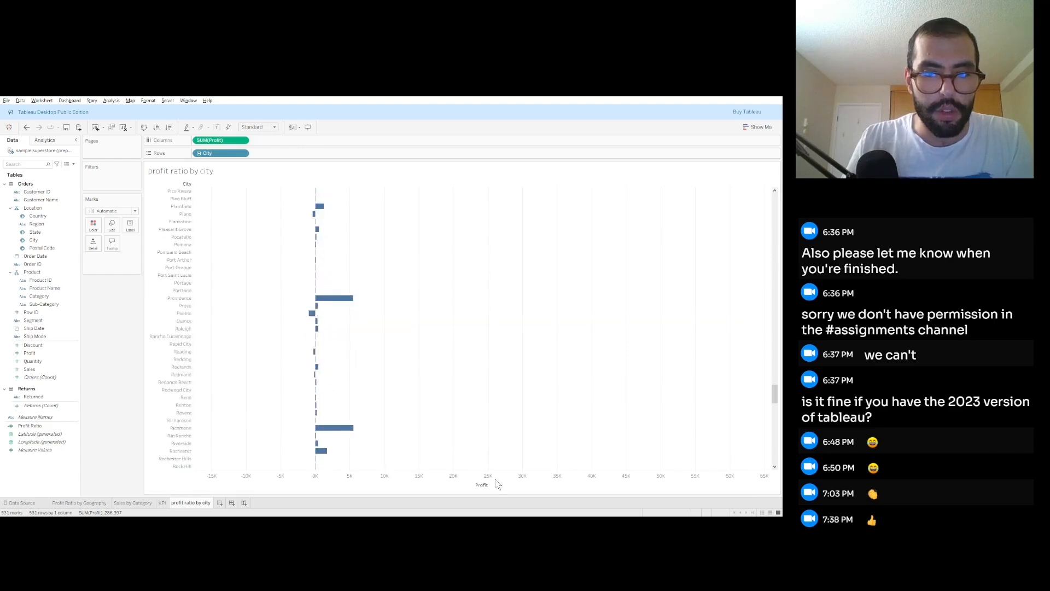
pyautogui.scroll(-15, 346, 345)
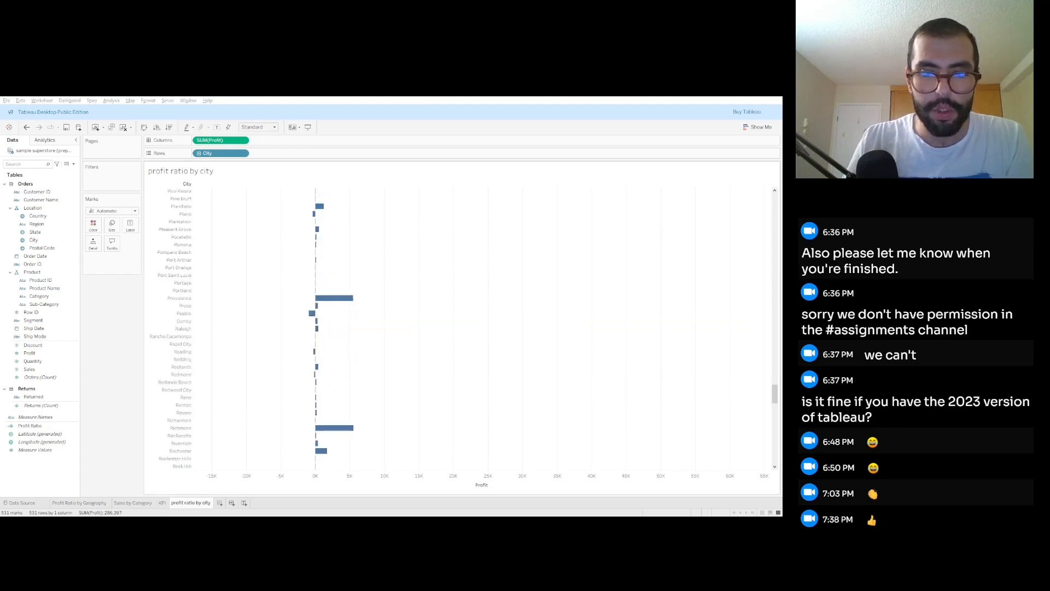
pyautogui.scroll(10, 460, 328)
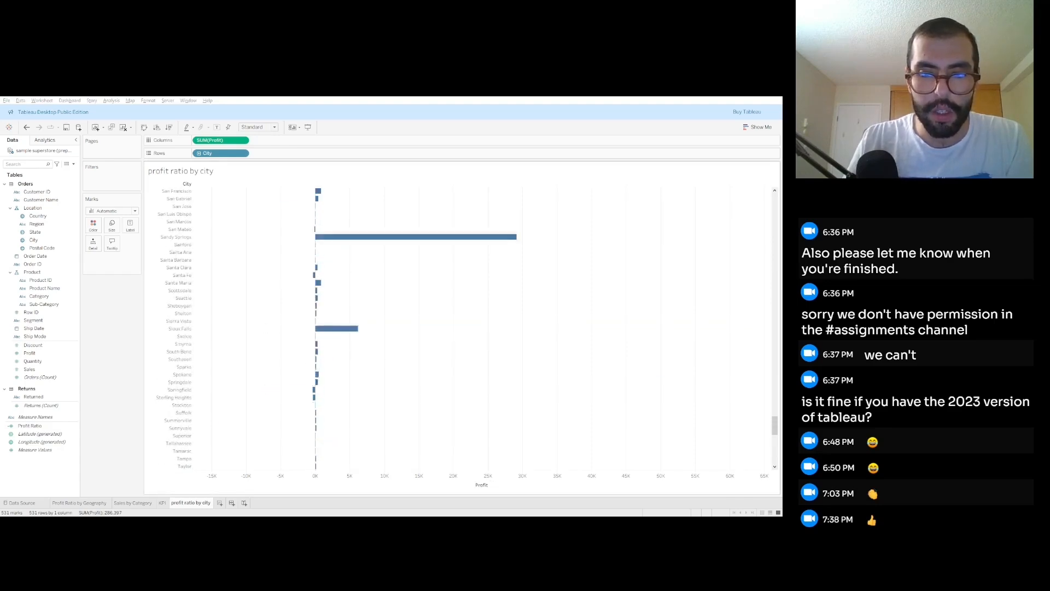
# - Fix the Profit axis to a narrower range ending at about 30K and look through the city bars
pyautogui.moveTo(774, 426); pyautogui.dragTo(746, 180)
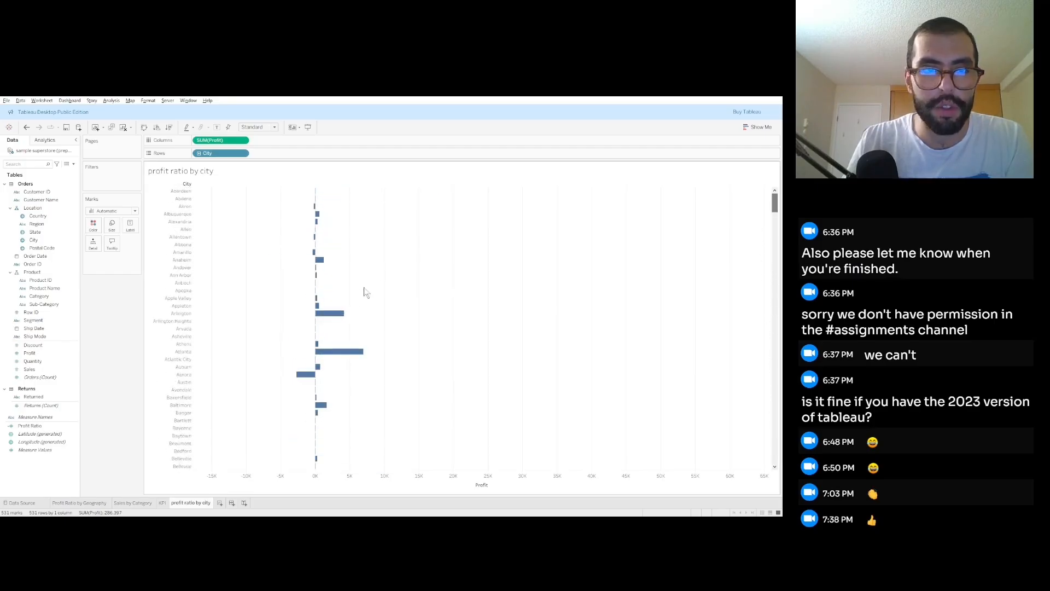
pyautogui.scroll(-5, 364, 289)
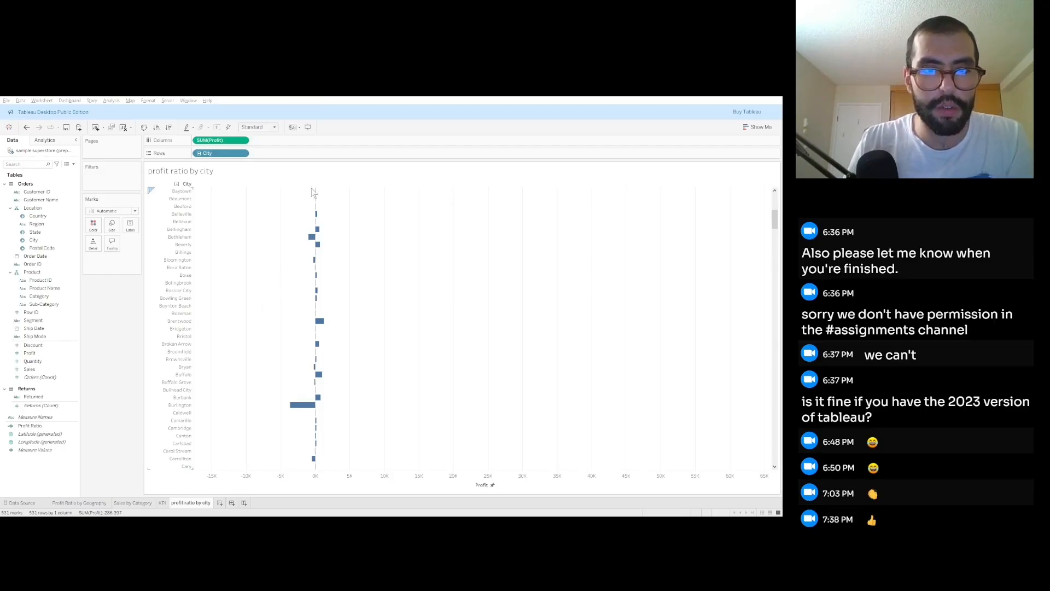
pyautogui.hotkey('ctrl', 'z')
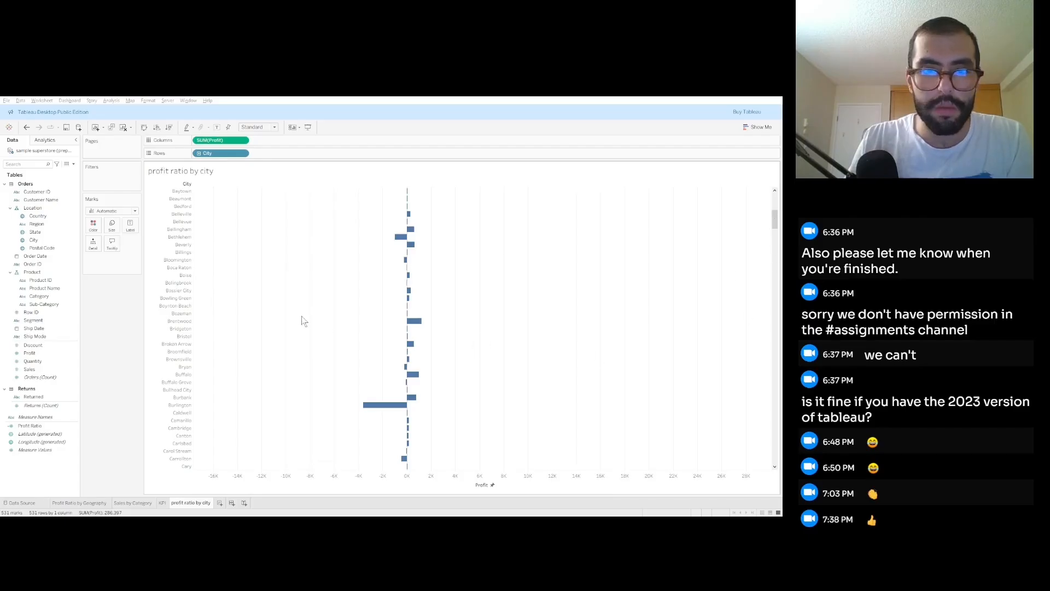
pyautogui.click(282, 191)
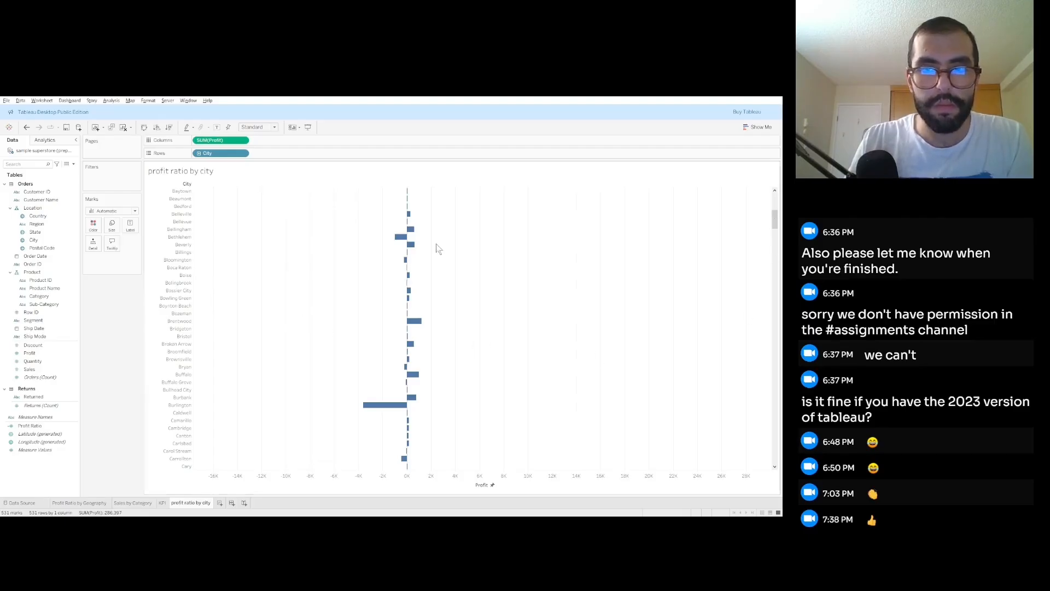
pyautogui.moveTo(773, 221); pyautogui.dragTo(775, 435)
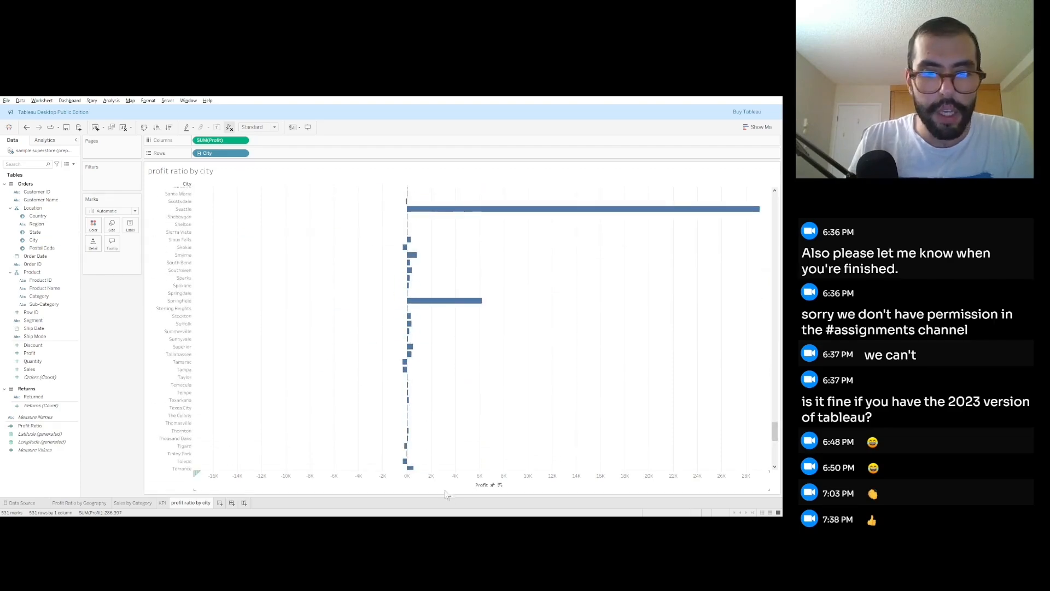
# - Sort the cities in descending order of Profit and review the highest bars
pyautogui.click(500, 484)
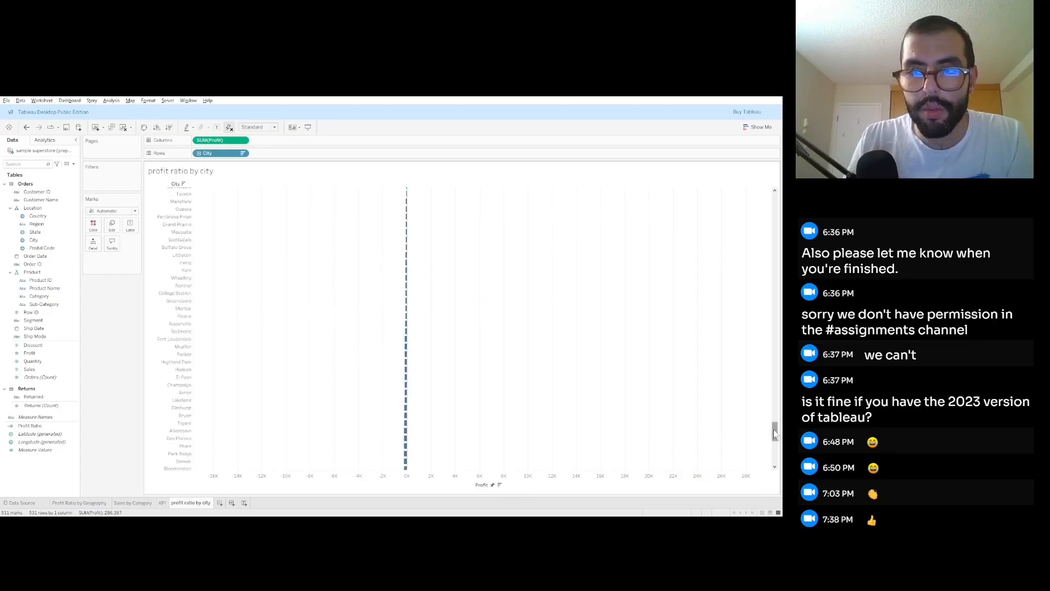
pyautogui.moveTo(773, 429); pyautogui.dragTo(780, 196)
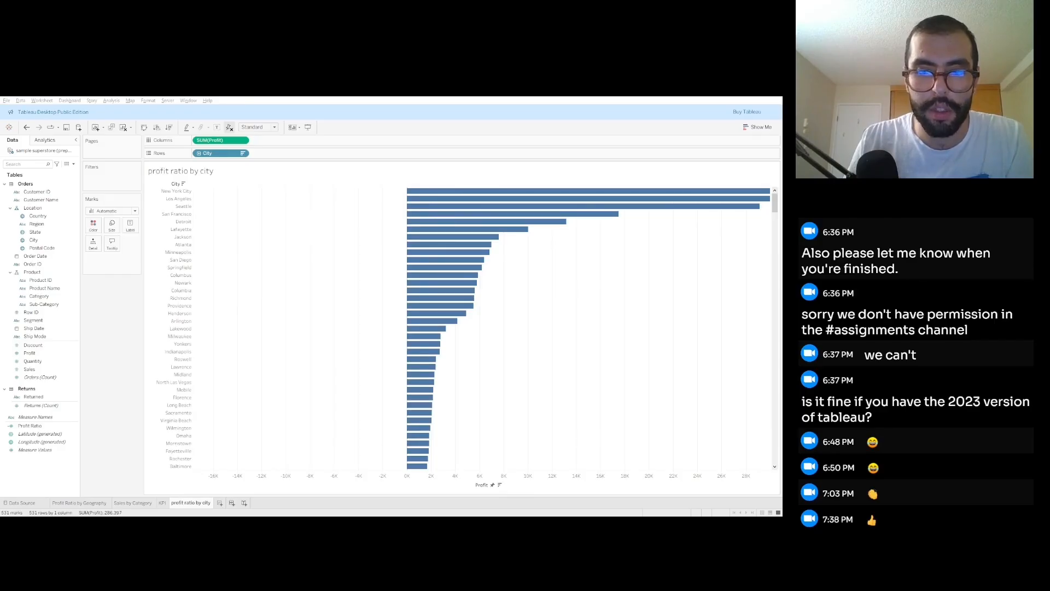
pyautogui.moveTo(559, 190)
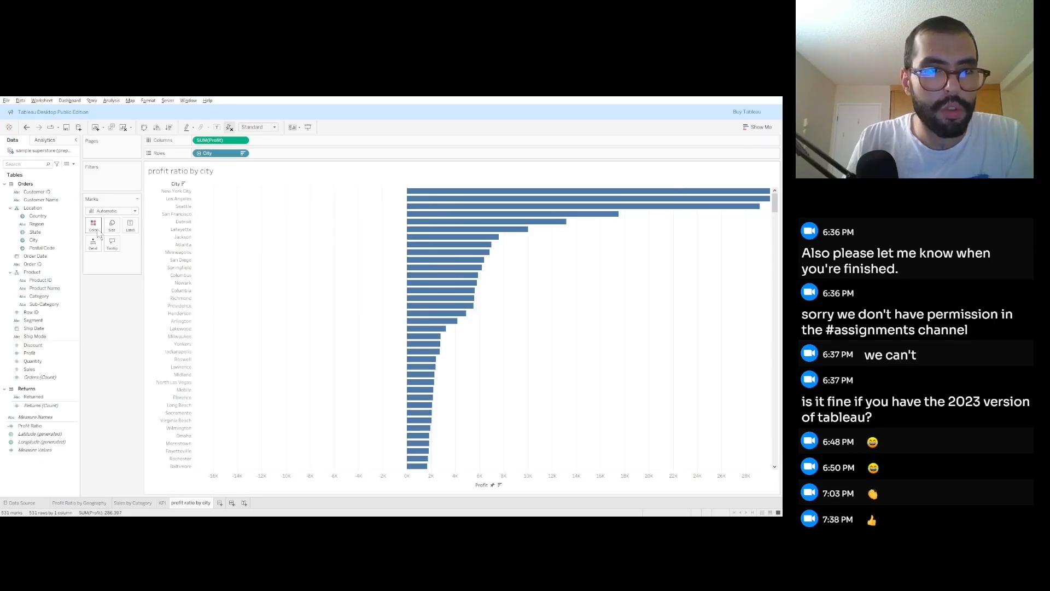
# - Try green and orange for the city bars and settle on light red as the mark color
pyautogui.click(132, 249)
pyautogui.click(126, 252)
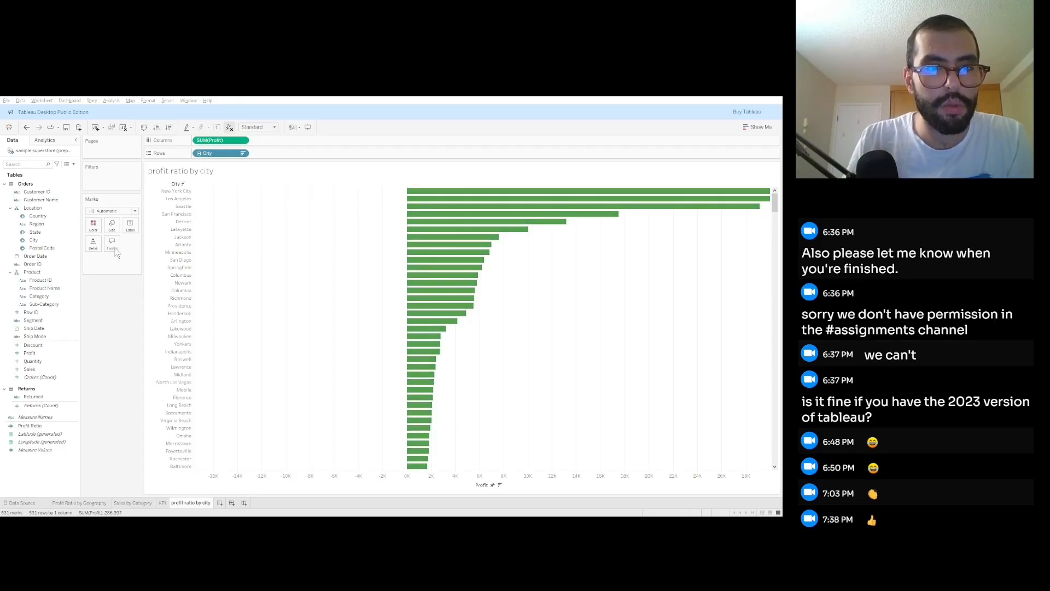
pyautogui.click(114, 248)
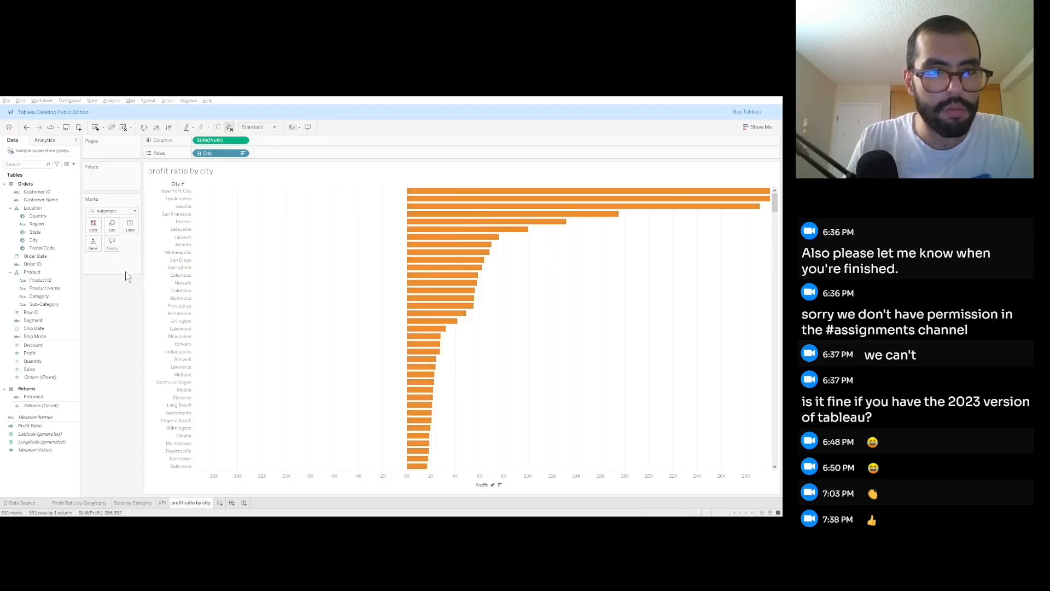
pyautogui.click(126, 272)
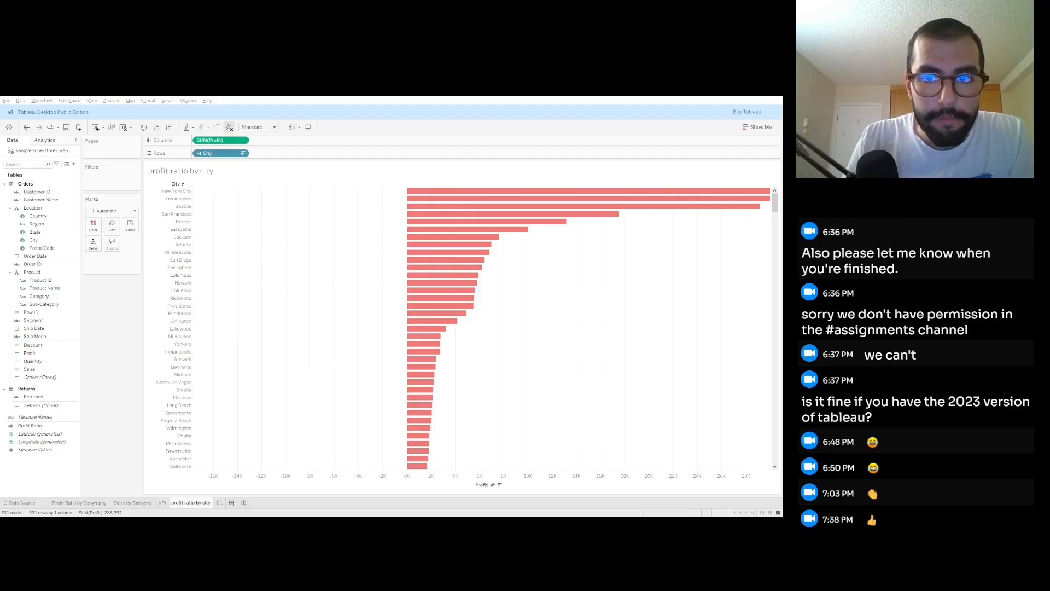
pyautogui.click(278, 303)
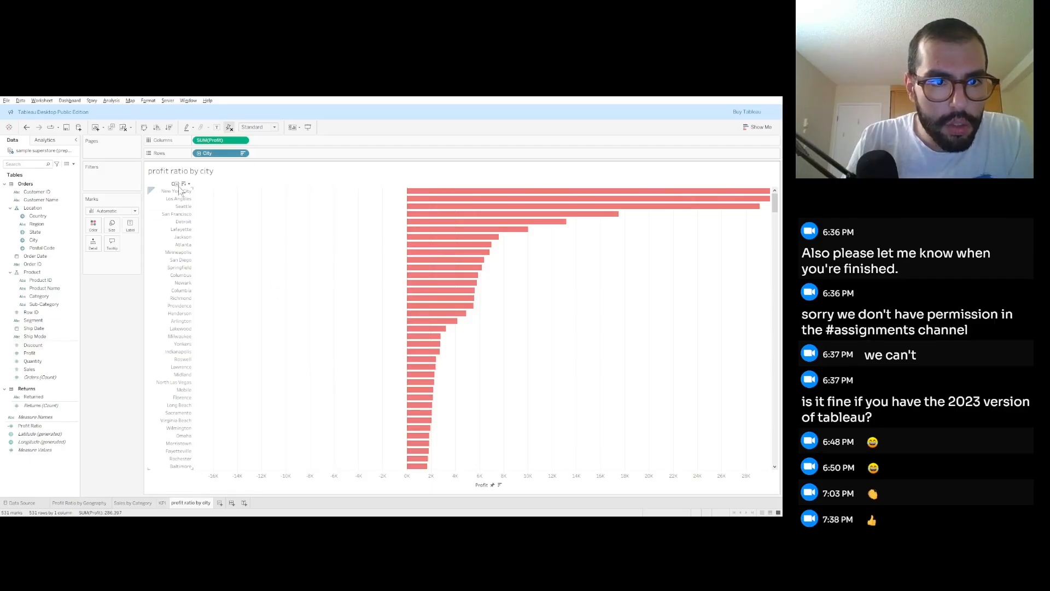
# - Hide the Profit axis below the city bar chart
pyautogui.click(492, 488)
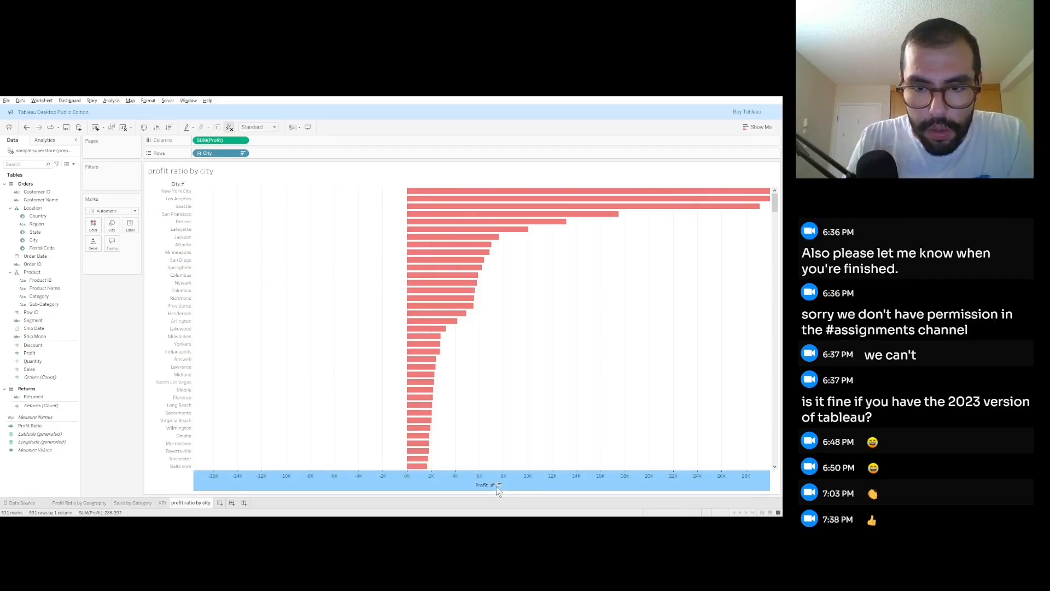
pyautogui.press('Delete')
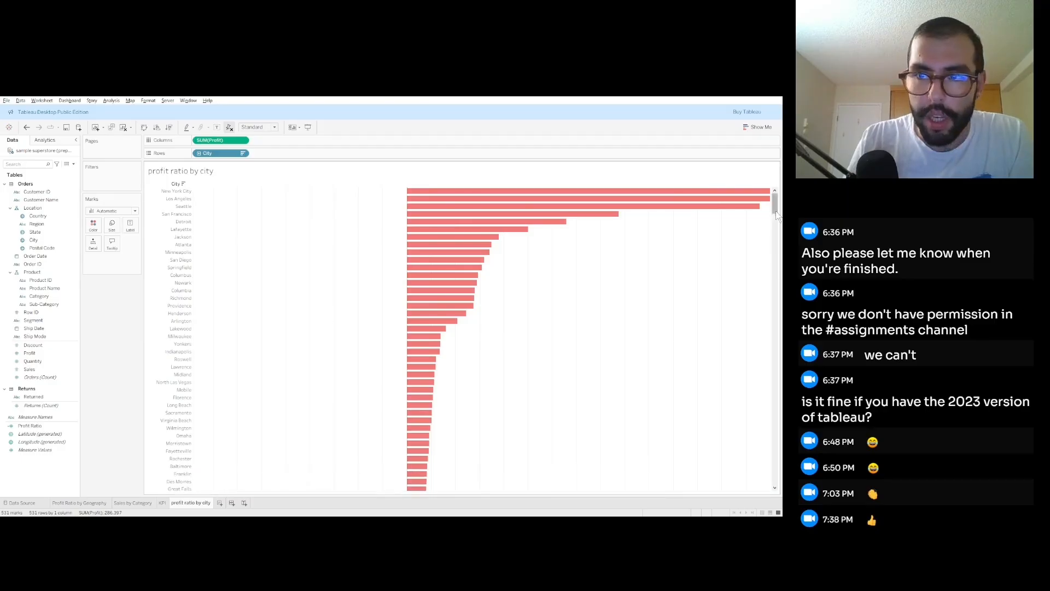
pyautogui.moveTo(775, 208)
pyautogui.mouseDown()
pyautogui.moveTo(776, 490)
pyautogui.moveTo(775, 198)
pyautogui.mouseUp()
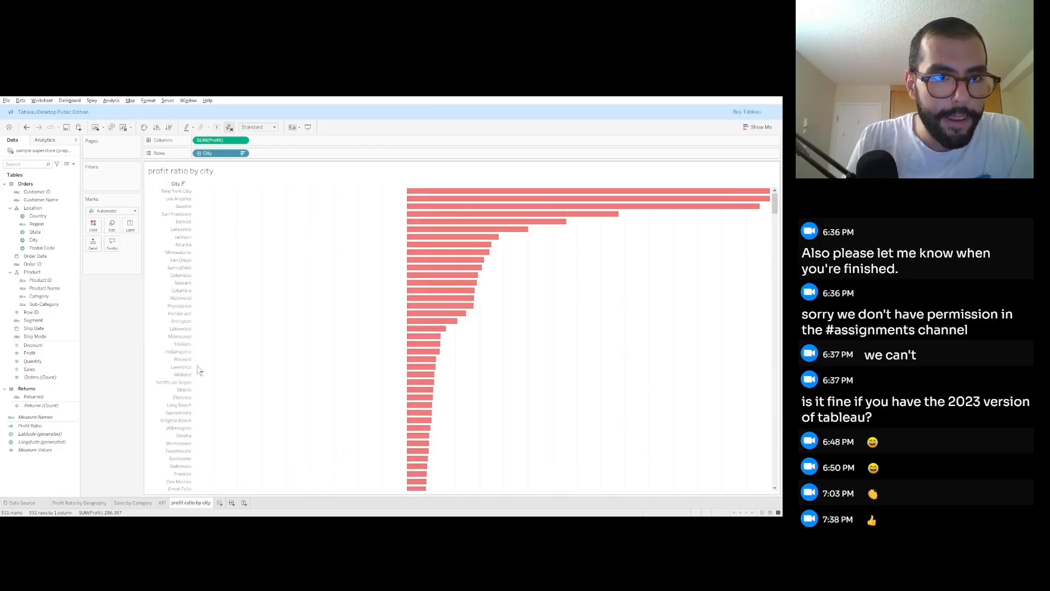
# - Return to the Profit Ratio by Geography sheet and examine the city breakdown in the tooltips of several states
pyautogui.click(79, 503)
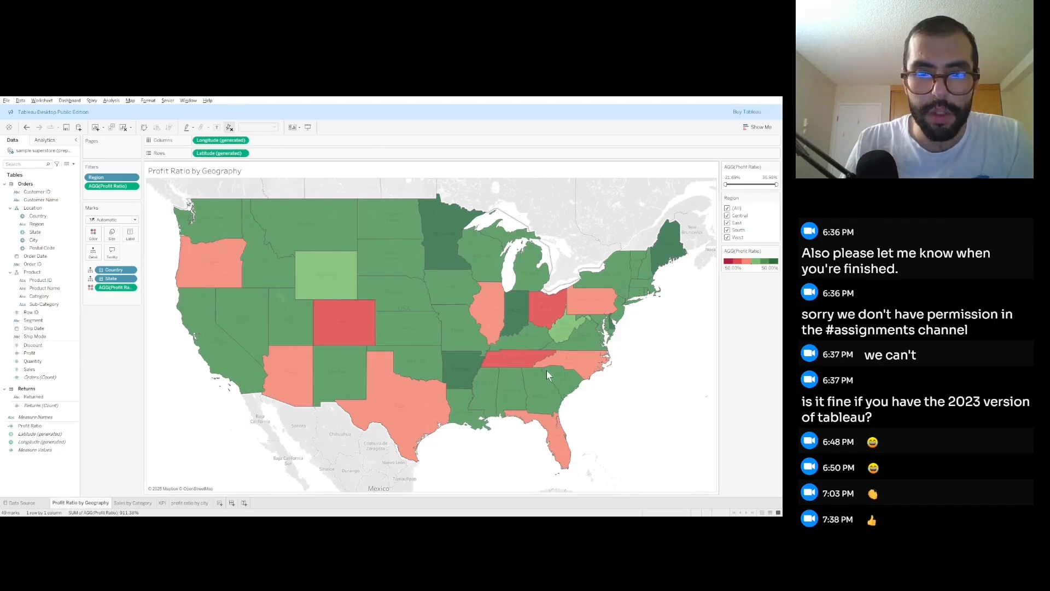
pyautogui.moveTo(335, 275)
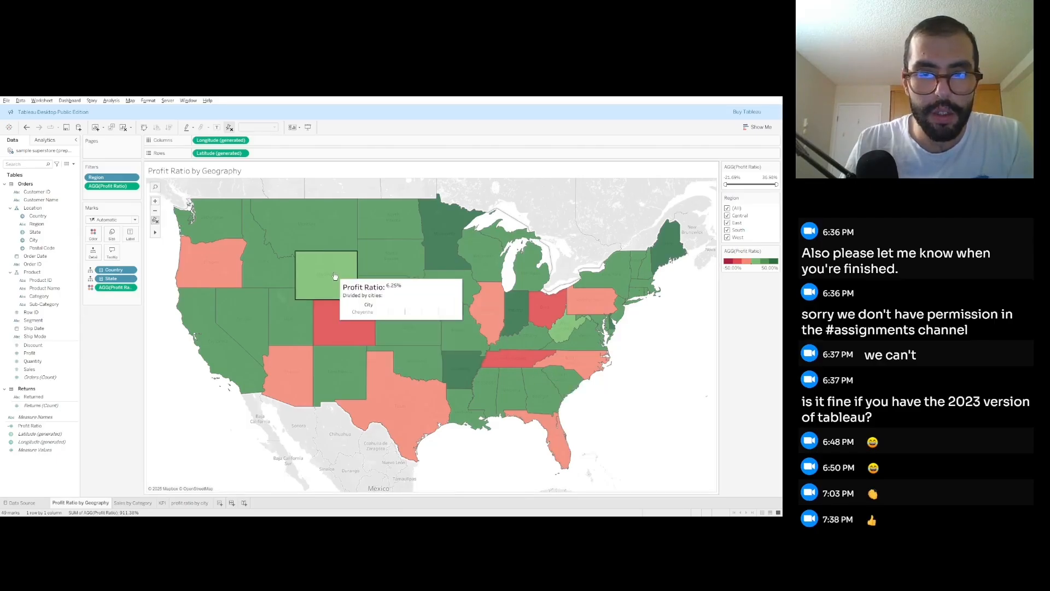
pyautogui.moveTo(206, 229)
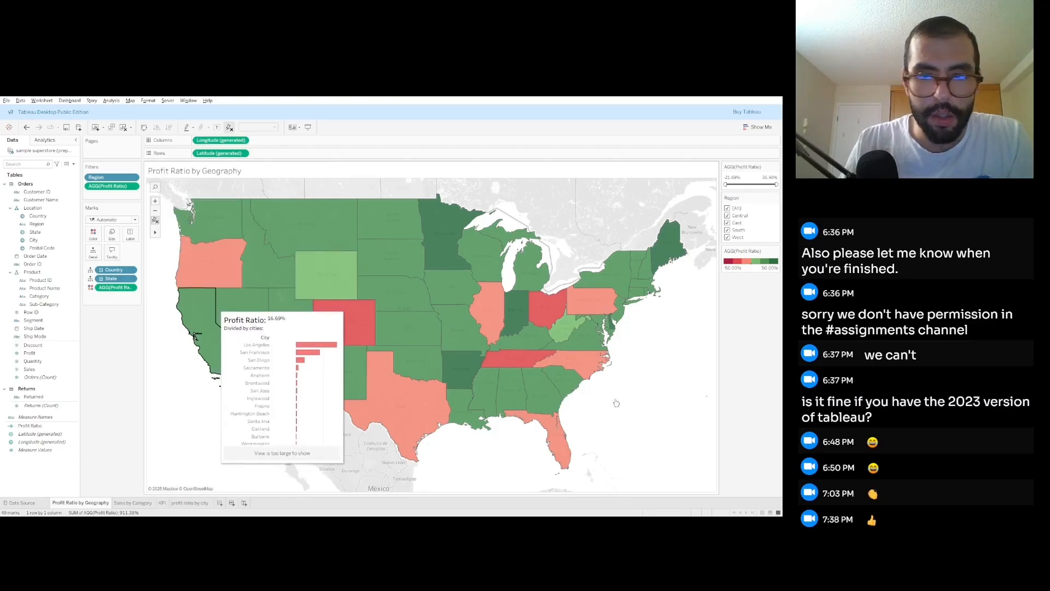
pyautogui.moveTo(429, 362)
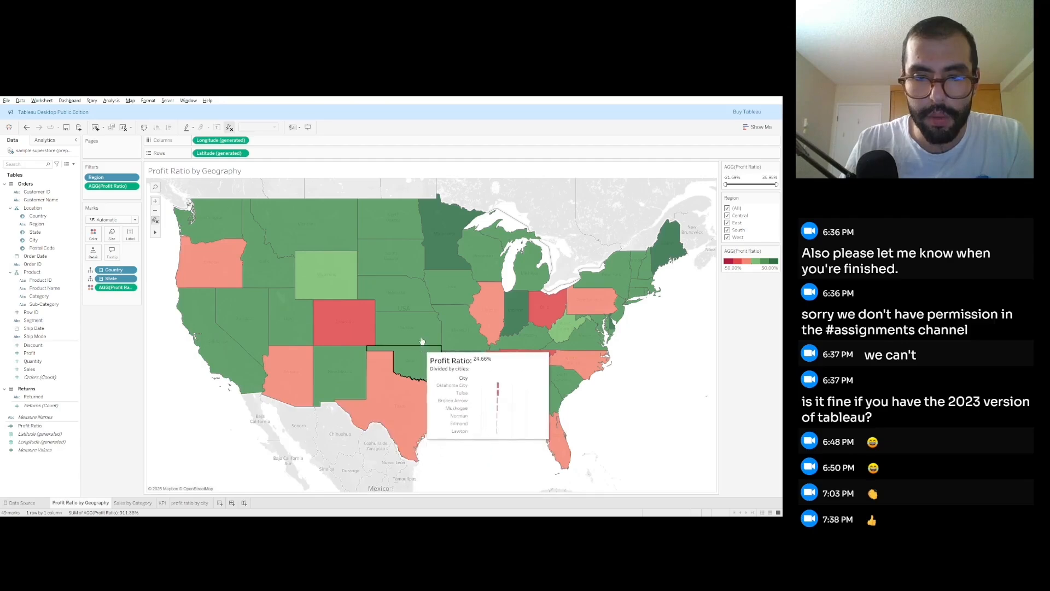
pyautogui.moveTo(422, 321)
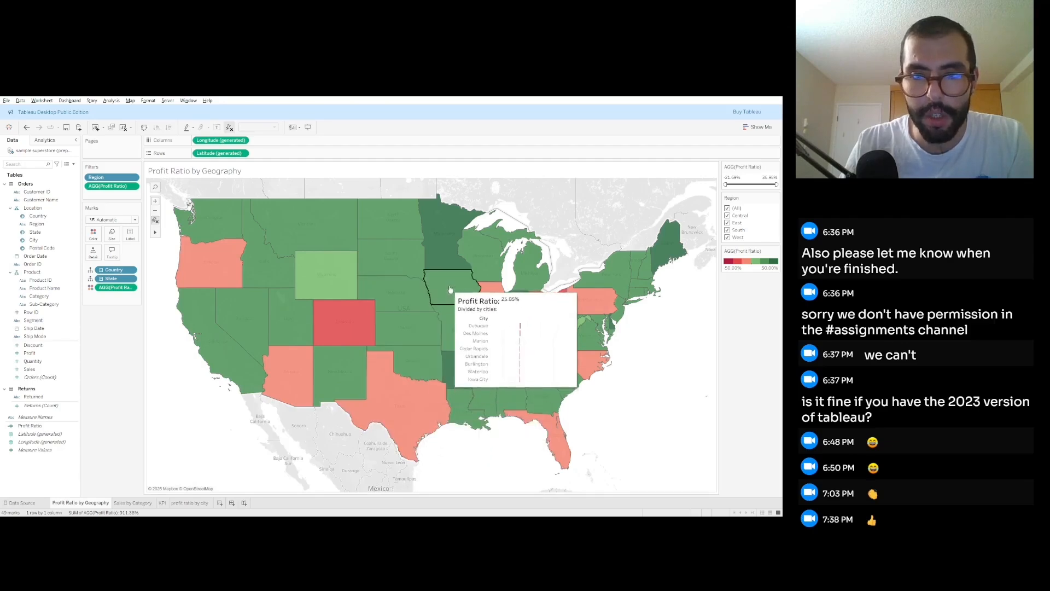
pyautogui.moveTo(447, 265)
pyautogui.moveTo(503, 265)
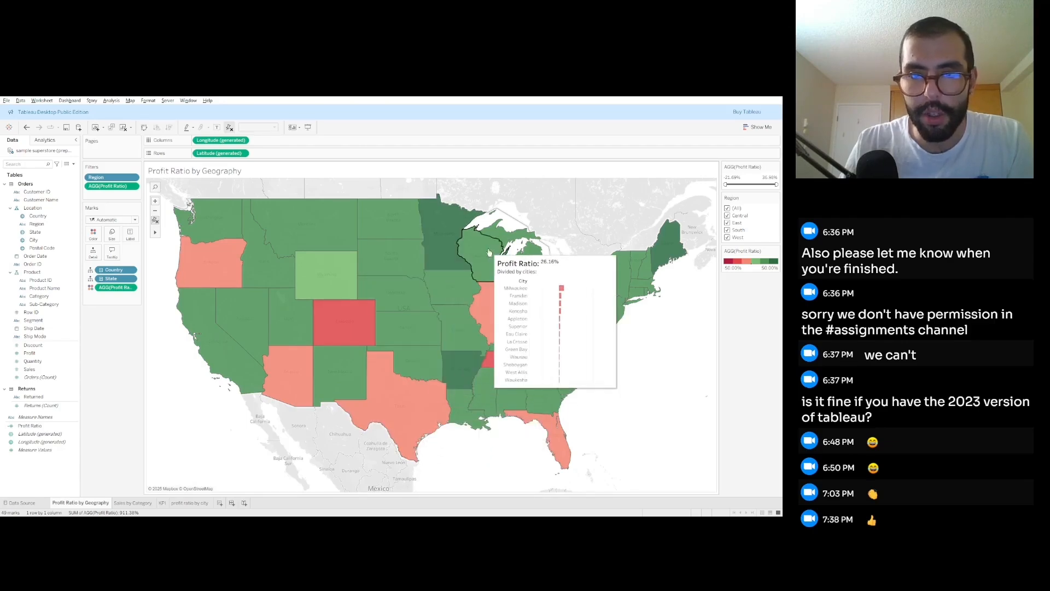
pyautogui.moveTo(536, 278)
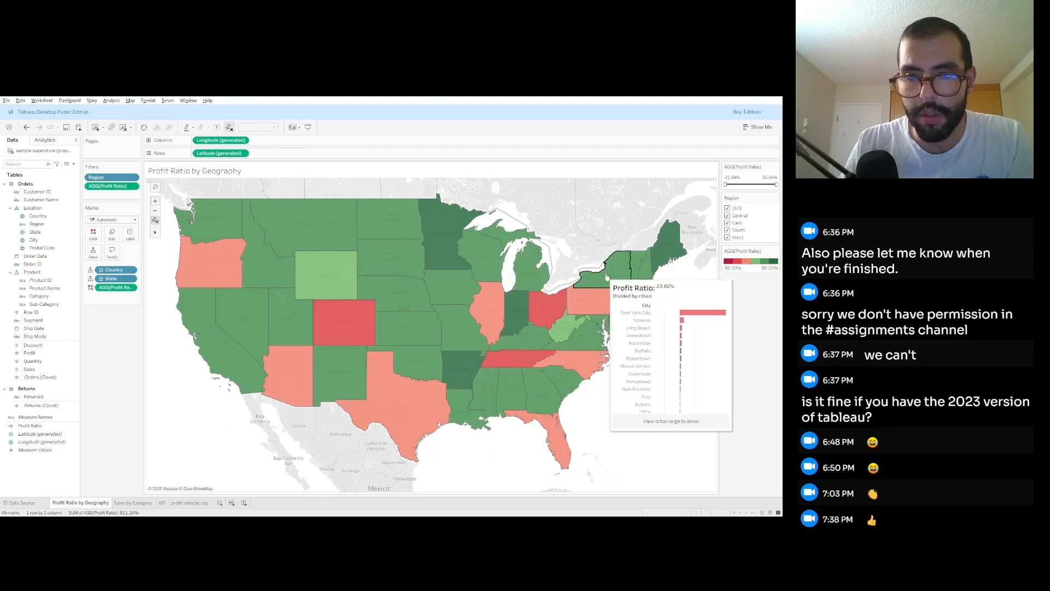
pyautogui.moveTo(523, 346)
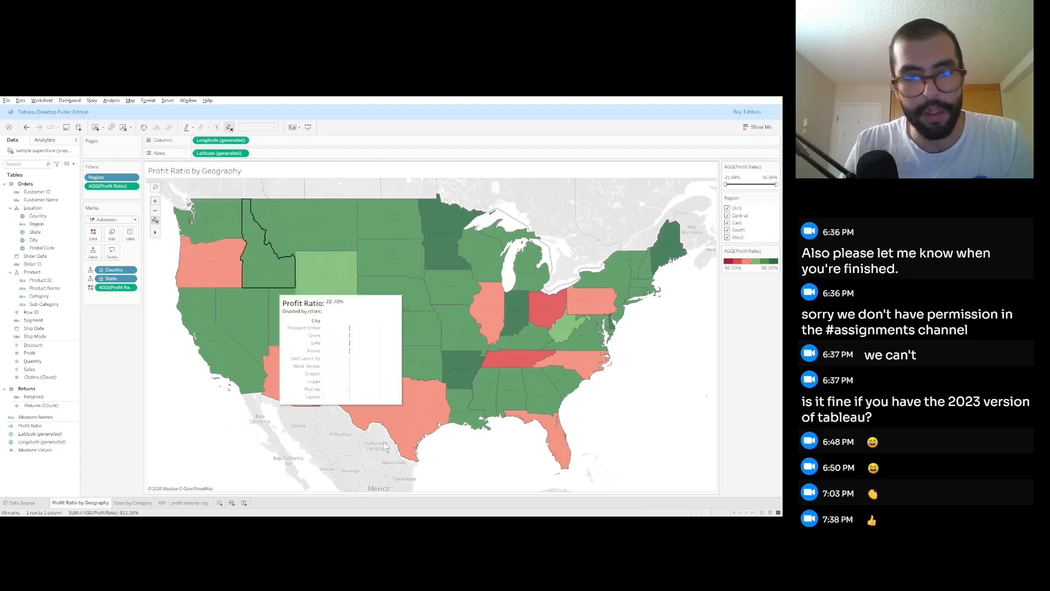
# - On the profit ratio by city sheet, replace the sum of Profit on columns with Profit Ratio and sort the cities in descending order
pyautogui.click(190, 502)
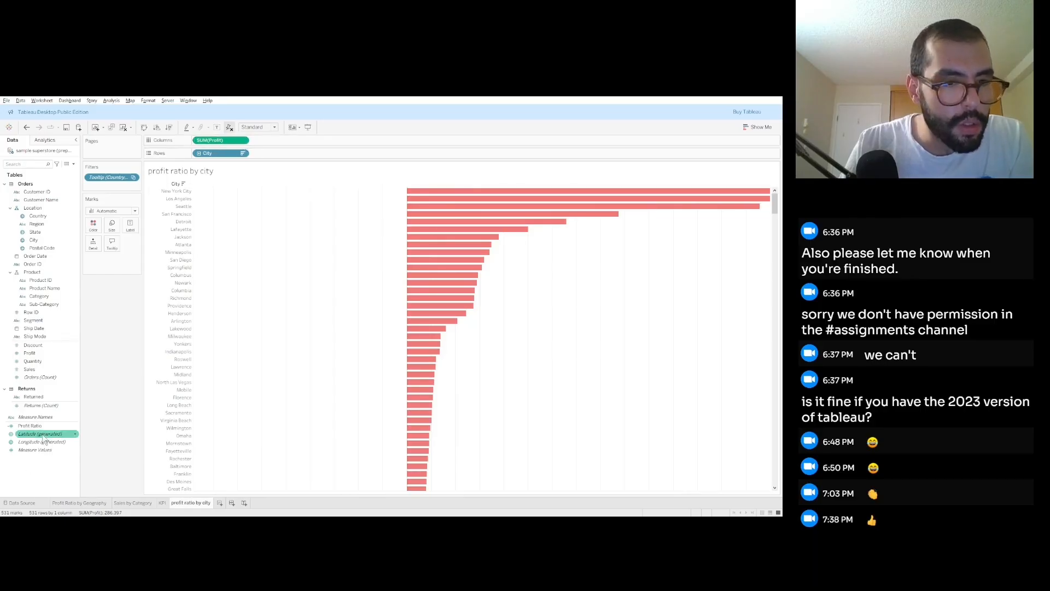
pyautogui.click(33, 426)
pyautogui.moveTo(34, 429); pyautogui.dragTo(261, 140)
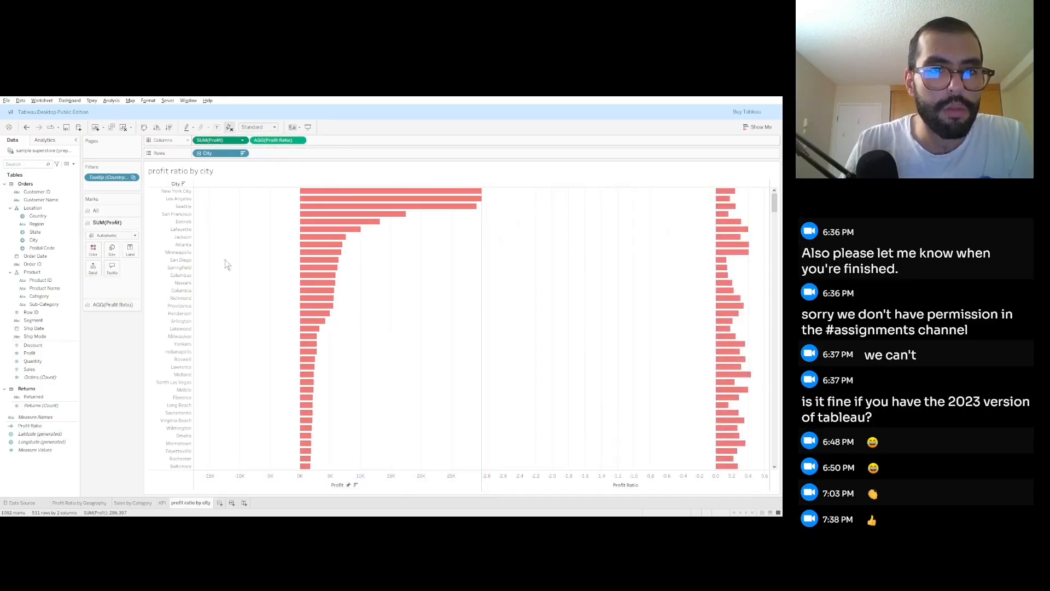
pyautogui.moveTo(223, 313); pyautogui.dragTo(275, 326)
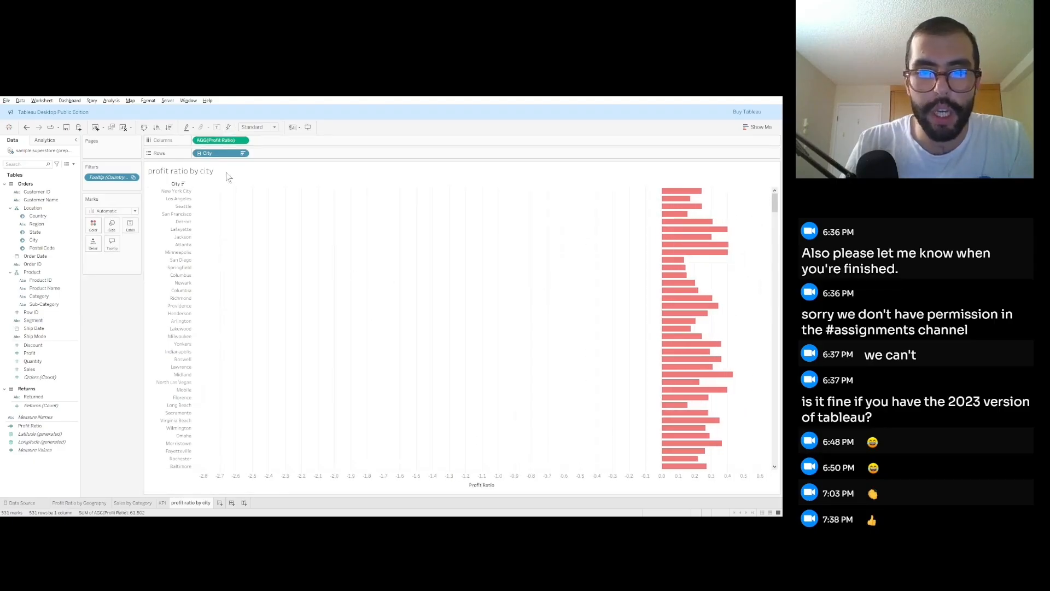
pyautogui.click(169, 127)
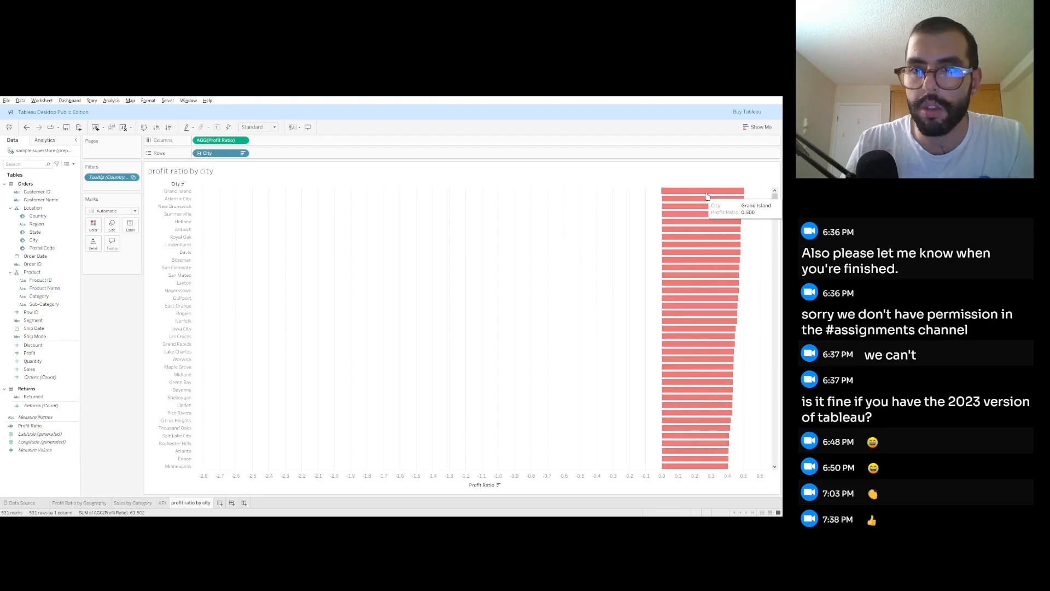
pyautogui.moveTo(706, 203)
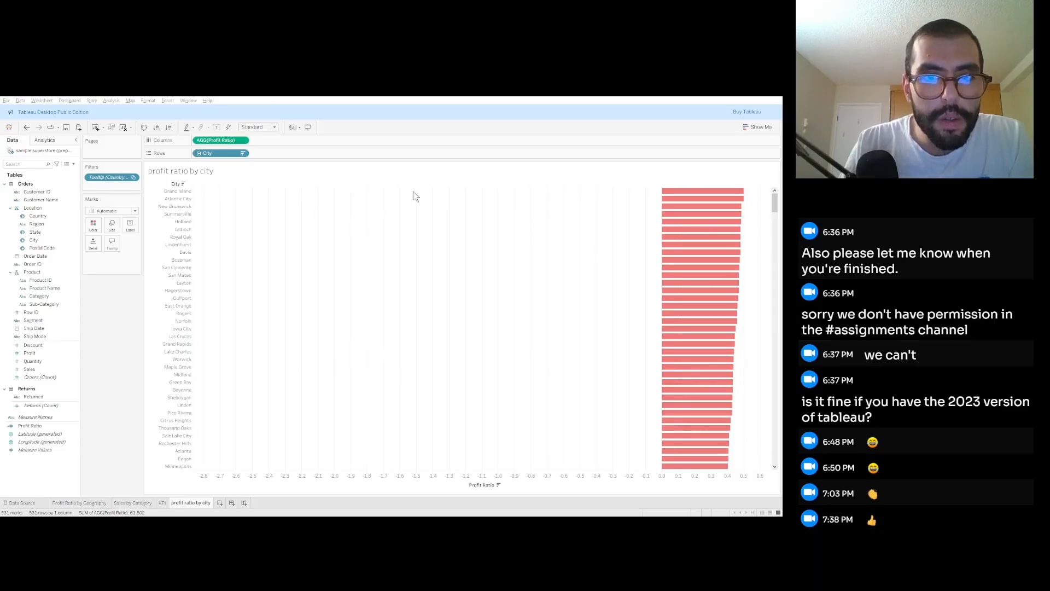
# - Format the Profit Ratio numbers in the chart's pane as percentages
pyautogui.click(244, 143)
pyautogui.click(228, 182)
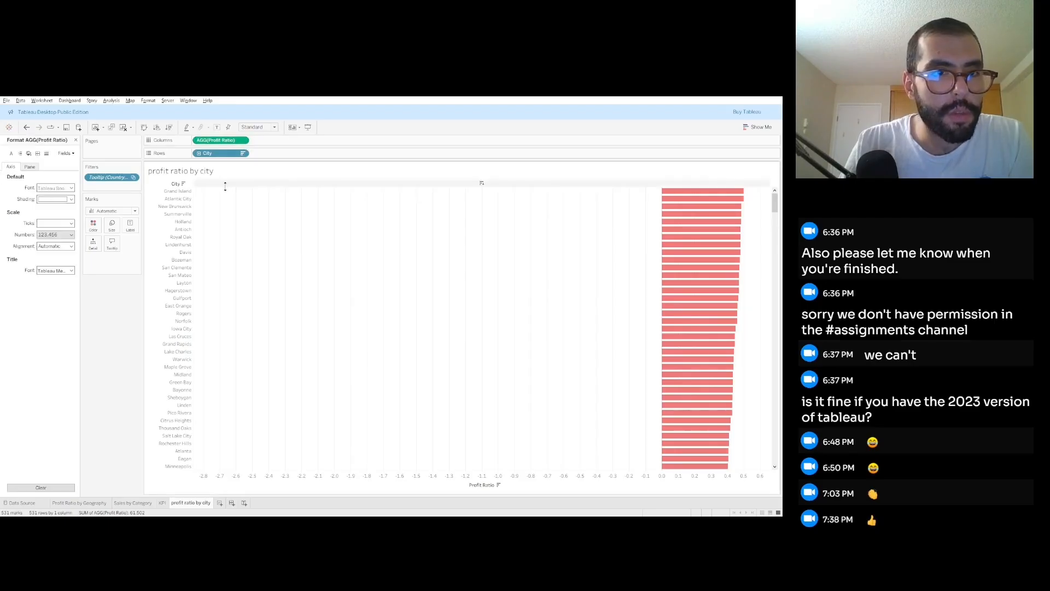
pyautogui.click(30, 167)
pyautogui.click(60, 211)
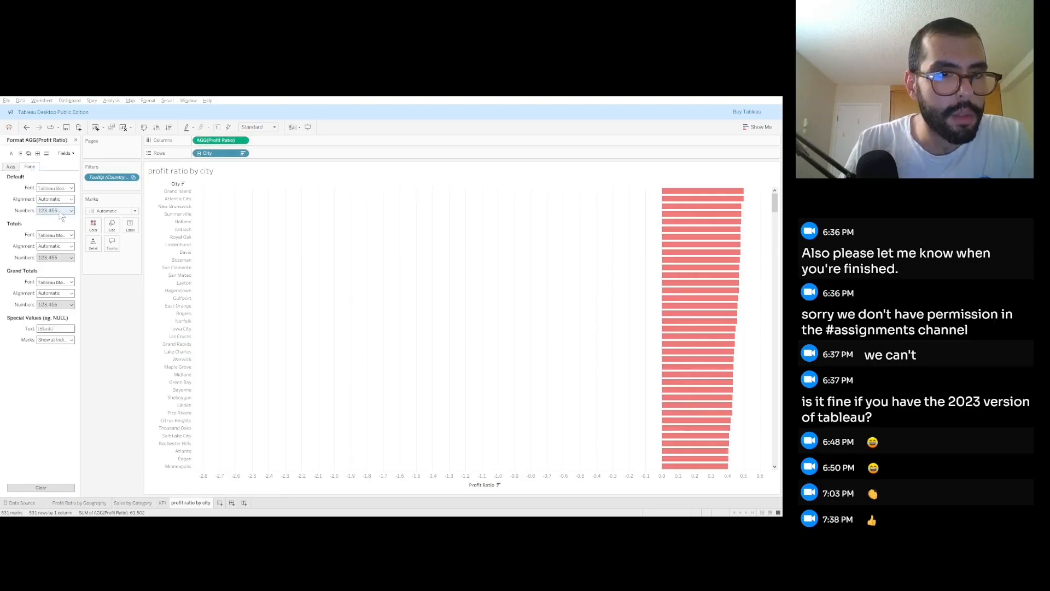
pyautogui.click(63, 260)
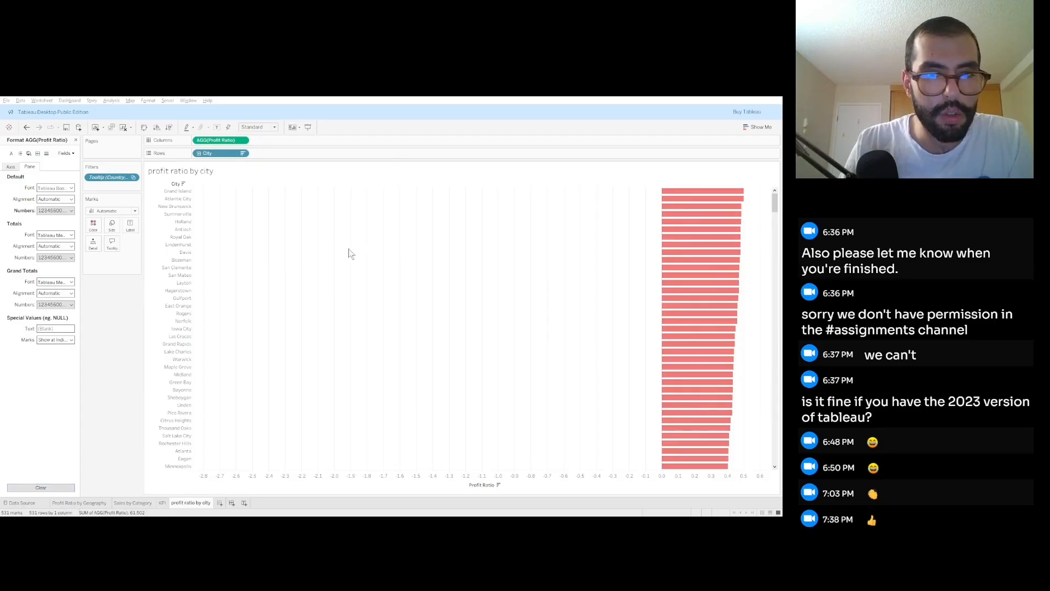
# - Go back to the Profit Ratio by Geography map and check the city profit ratio bars in the state tooltips
pyautogui.click(81, 504)
pyautogui.moveTo(320, 285)
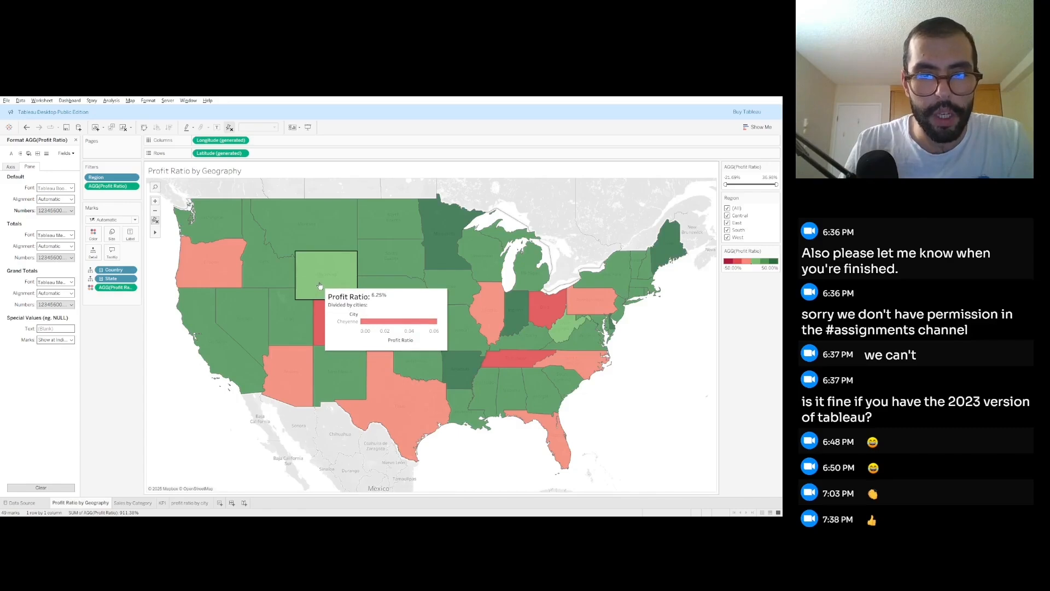
pyautogui.moveTo(327, 241)
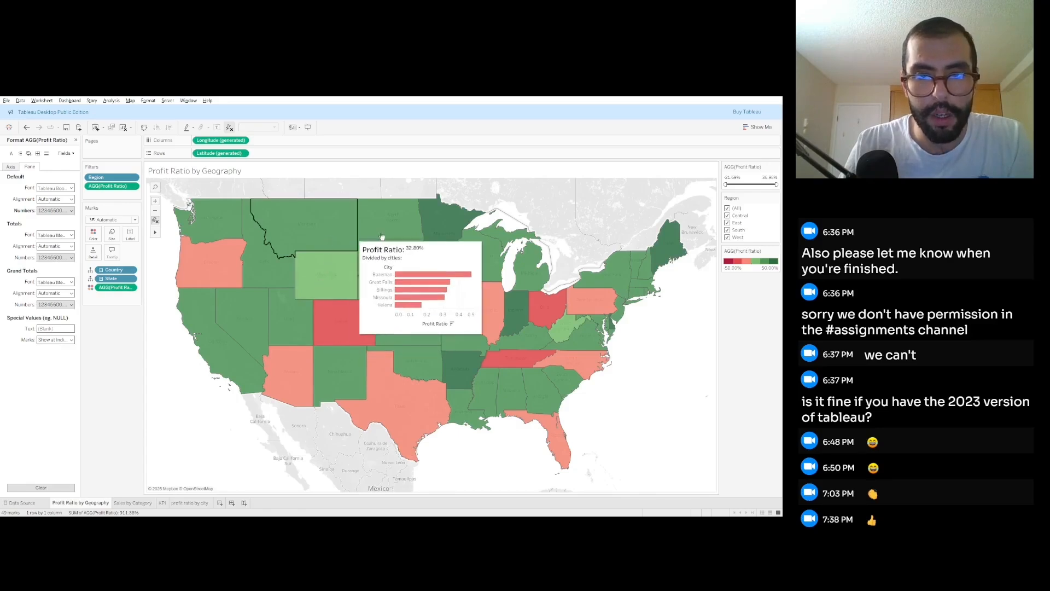
pyautogui.moveTo(390, 271)
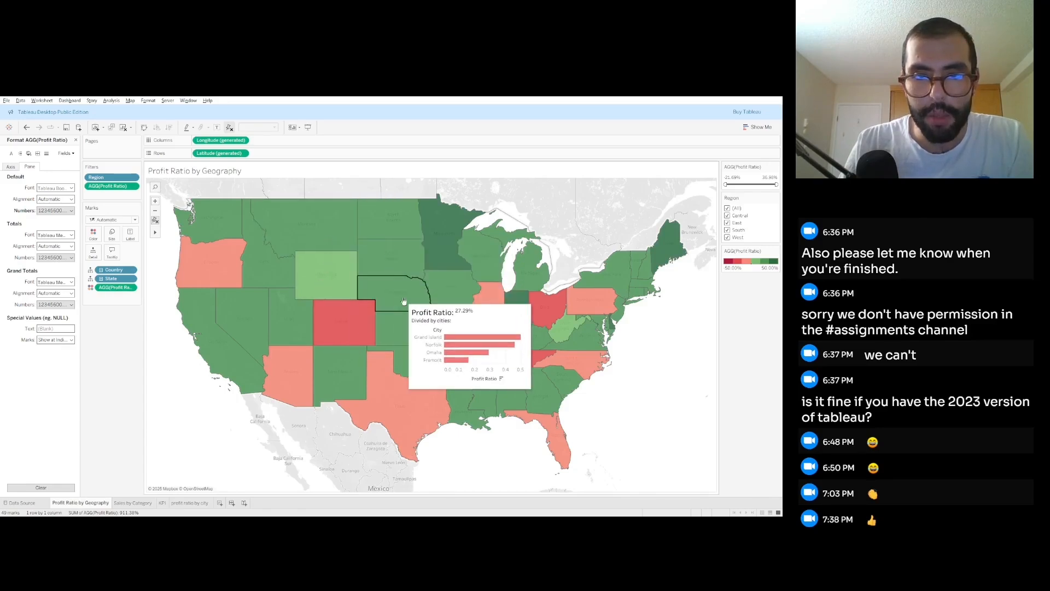
pyautogui.moveTo(470, 343)
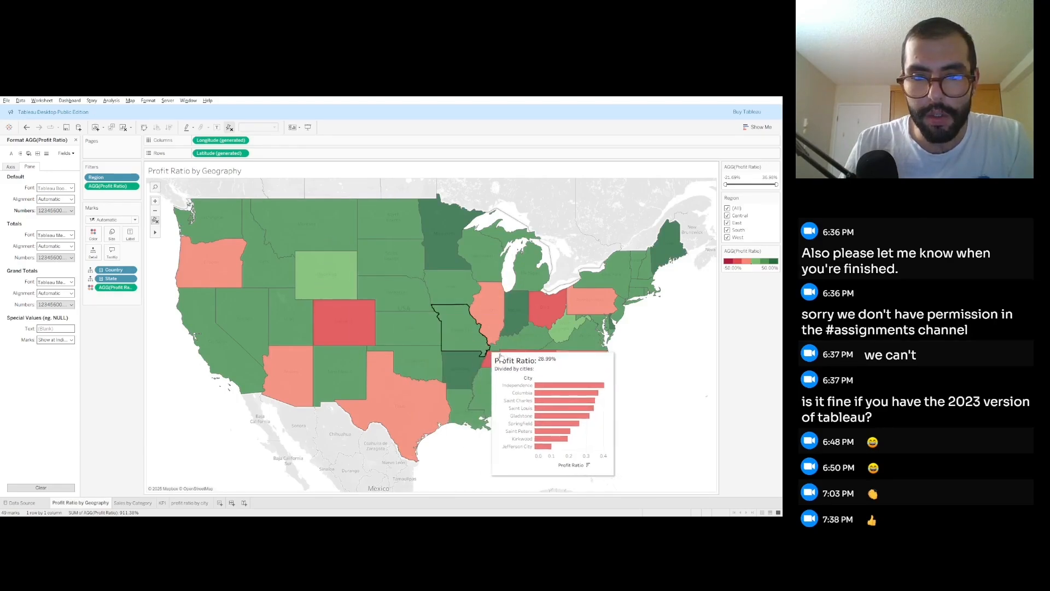
# - Close the Profit Ratio formatting pane and check the city profit ratio bars in more state tooltips on the map
pyautogui.moveTo(520, 370)
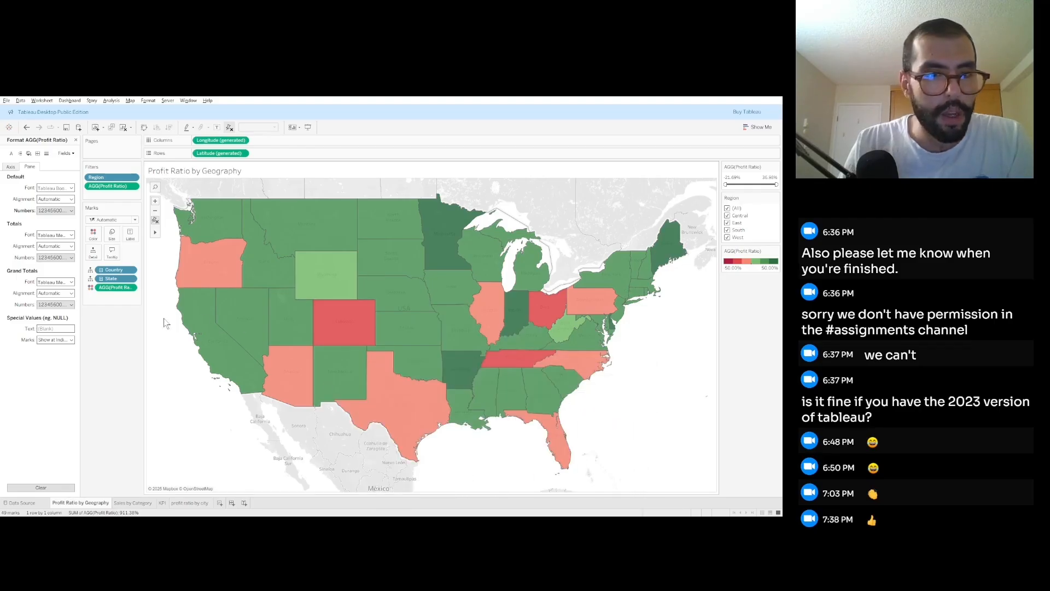
pyautogui.click(75, 140)
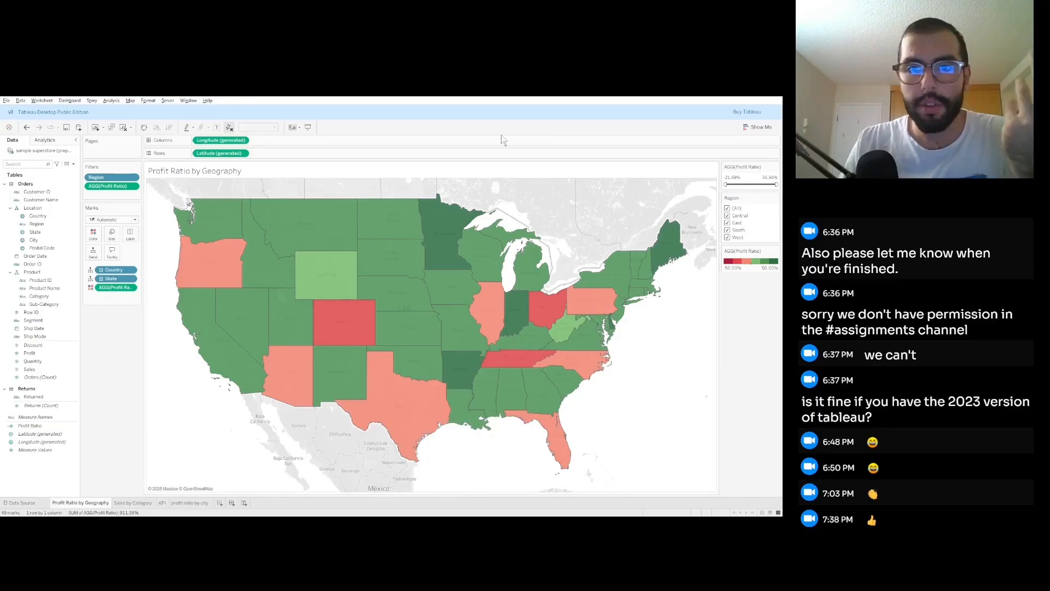
pyautogui.click(463, 131)
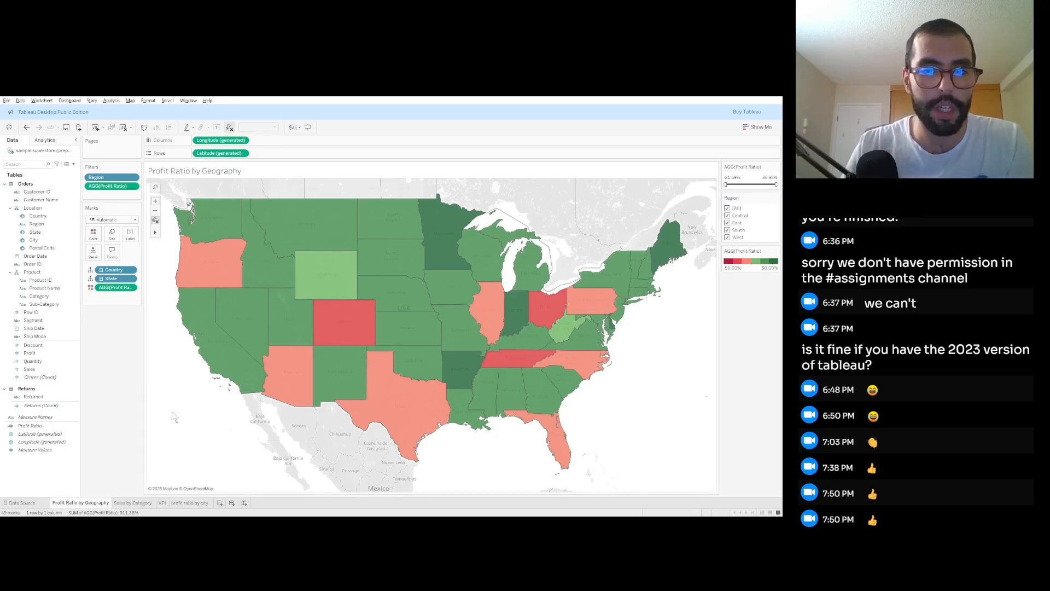
pyautogui.moveTo(281, 265)
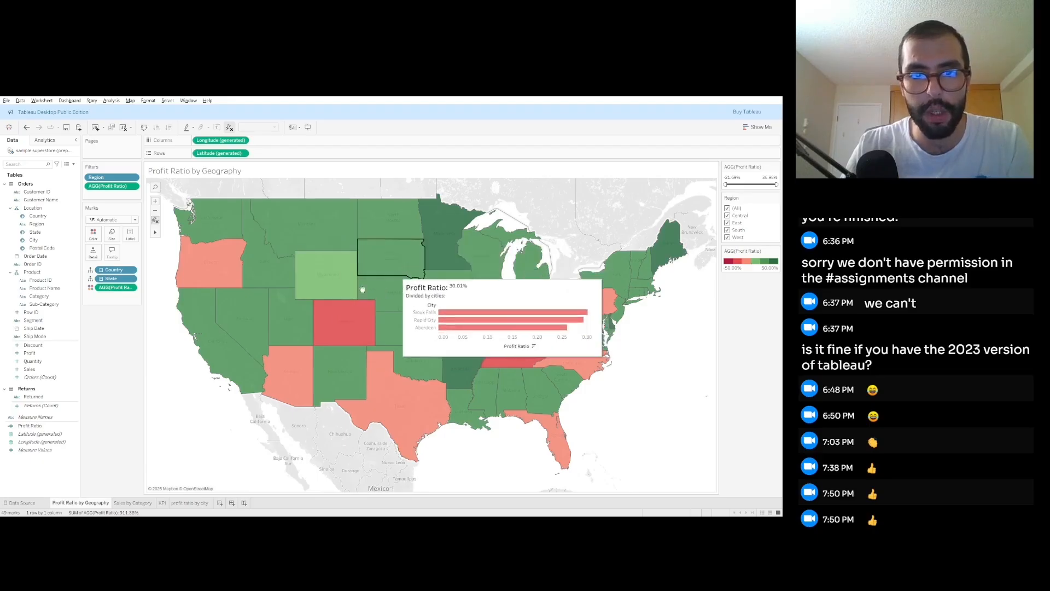
pyautogui.moveTo(207, 316)
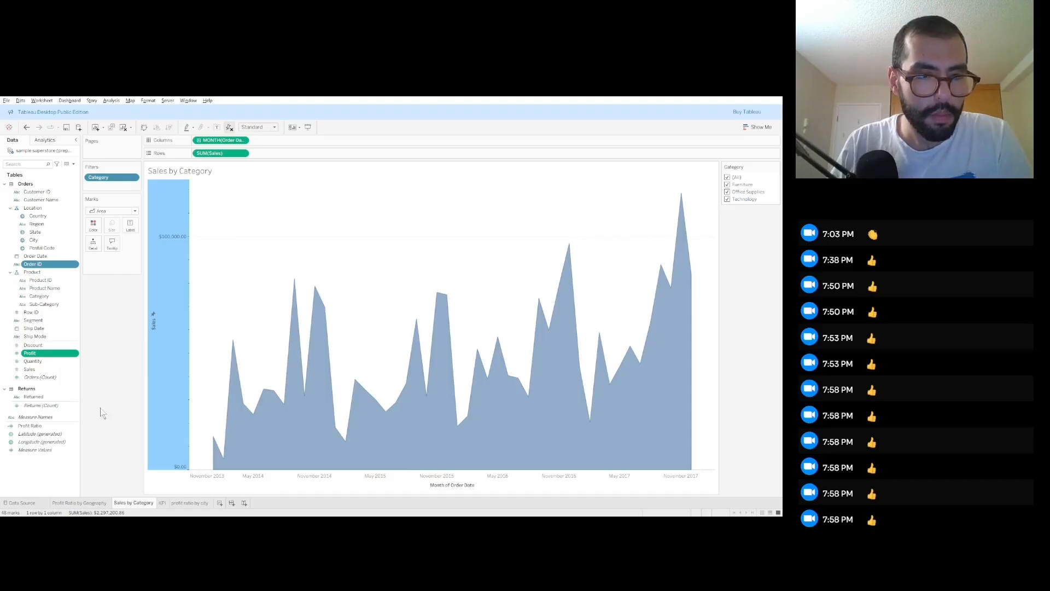
# - On the Sales by Category sheet, create a calculated field named Is Profitable? based on Profit and Order ID
pyautogui.click(38, 353)
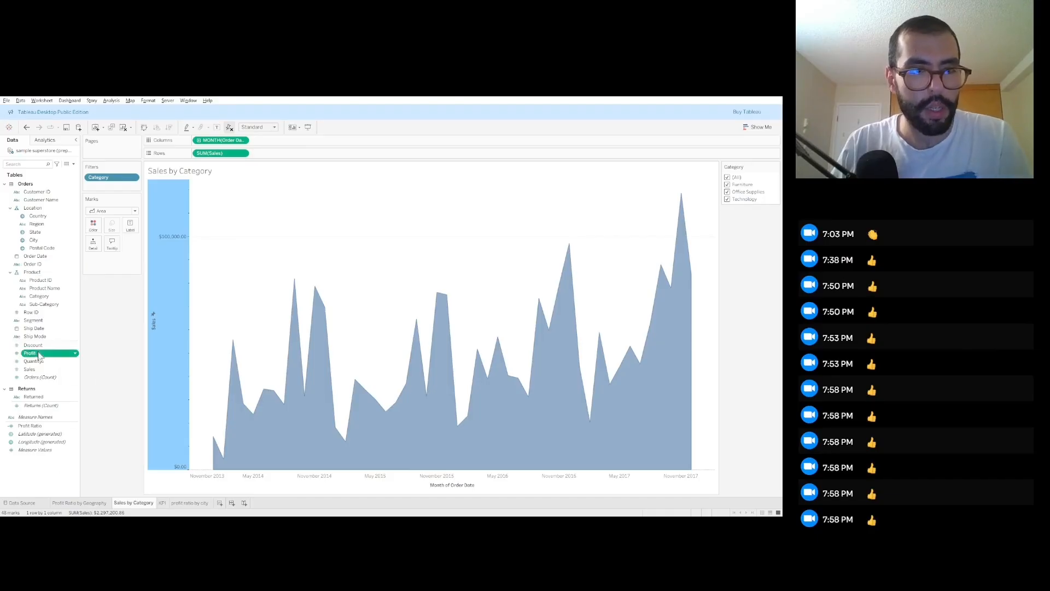
pyautogui.keyDown('ctrl'); pyautogui.click(37, 266); pyautogui.keyUp('ctrl')
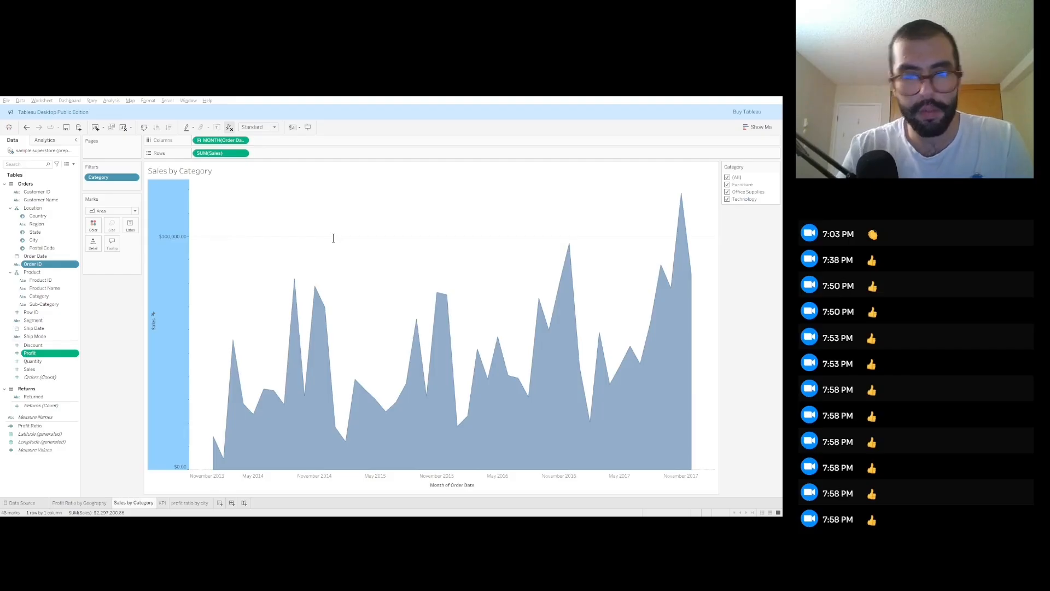
pyautogui.click(452, 307)
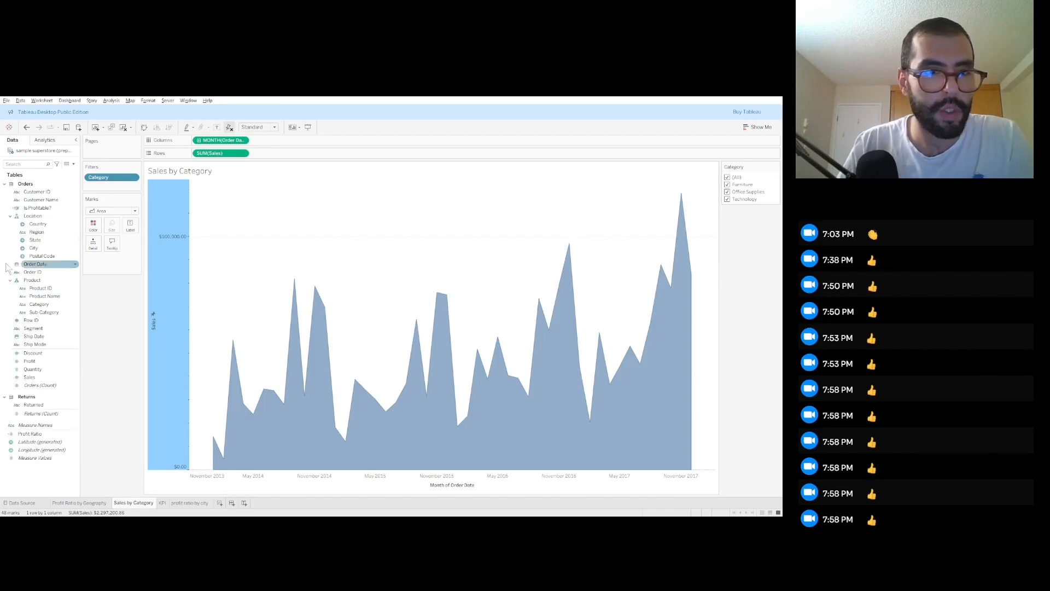
# - Label the two values of the Is Profitable? field PROFIT BABY! and IT'S BEEN A LOSS
pyautogui.hotkey('alt', 'Tab')
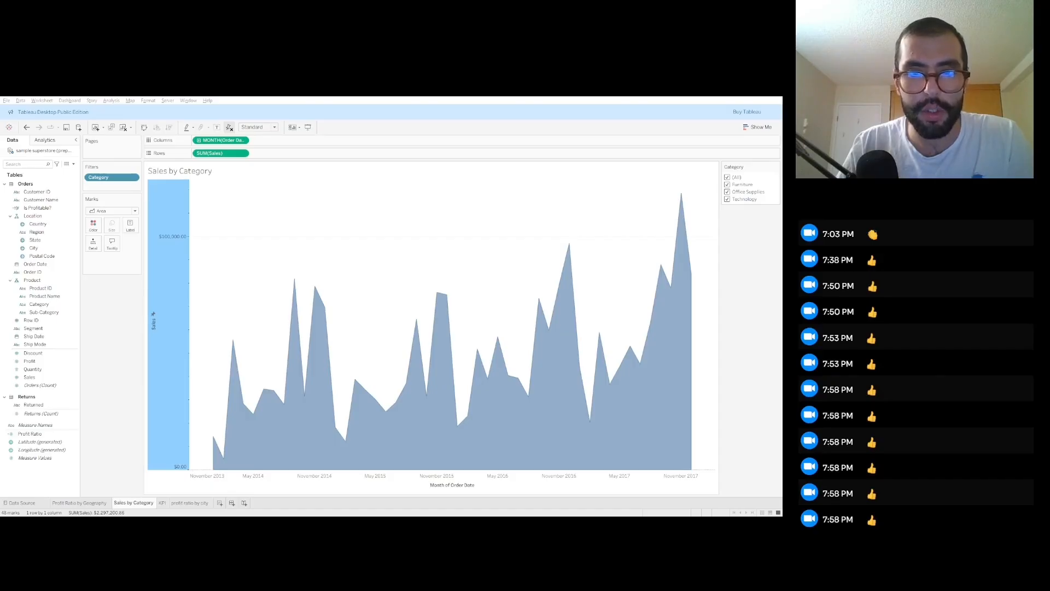
pyautogui.click(33, 209)
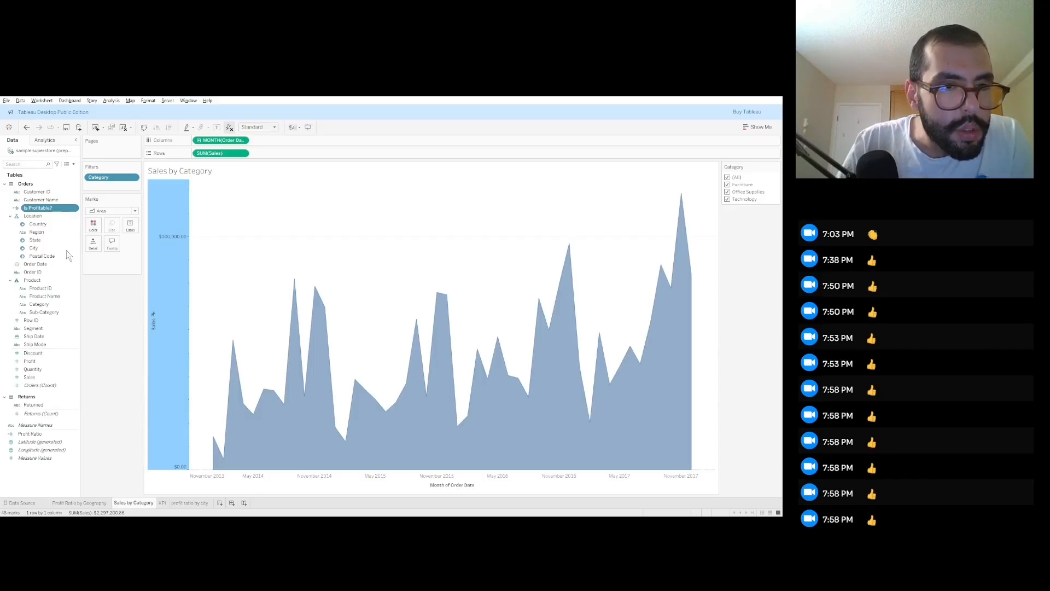
pyautogui.hotkey('alt', 'Tab')
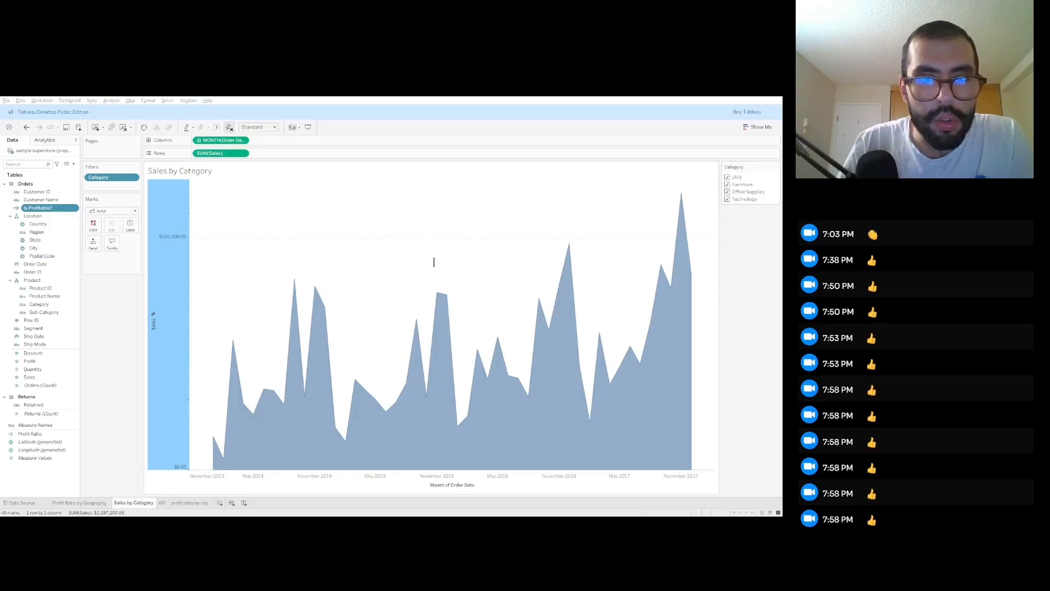
pyautogui.hotkey('alt', 'Tab')
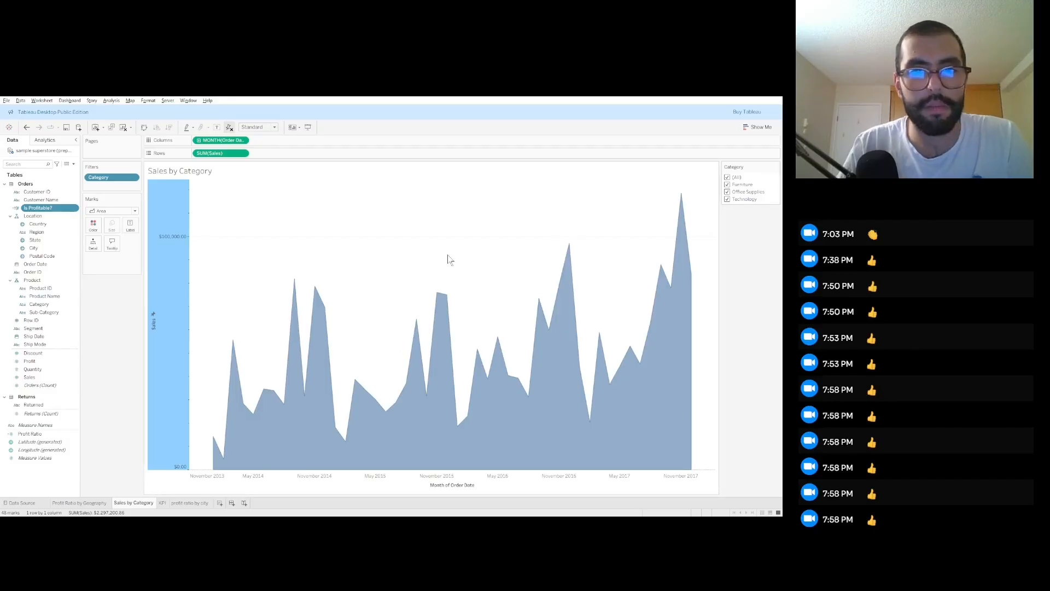
pyautogui.hotkey('alt', 'Tab')
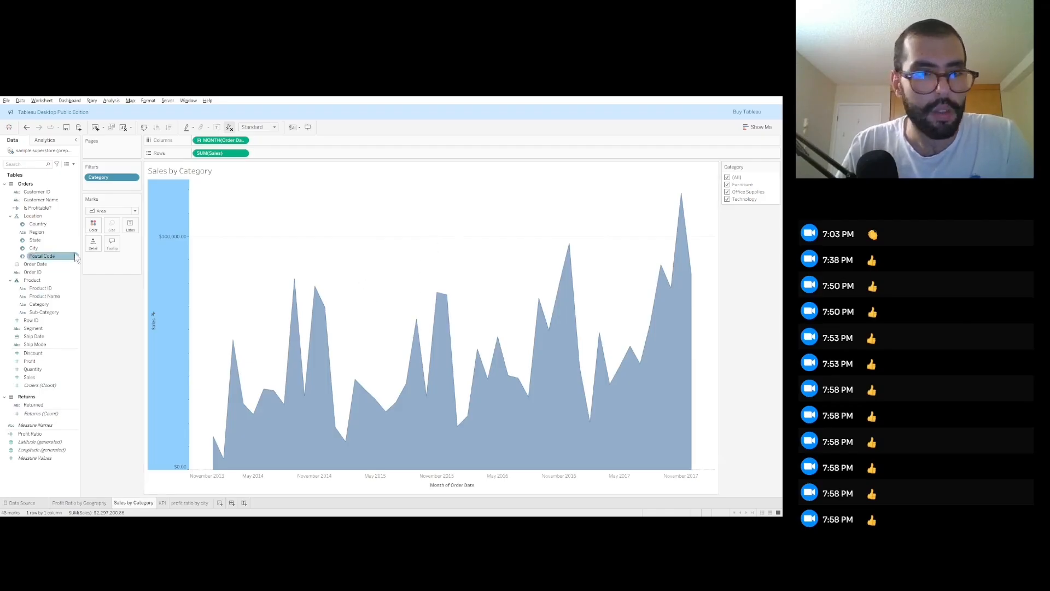
pyautogui.click(41, 208)
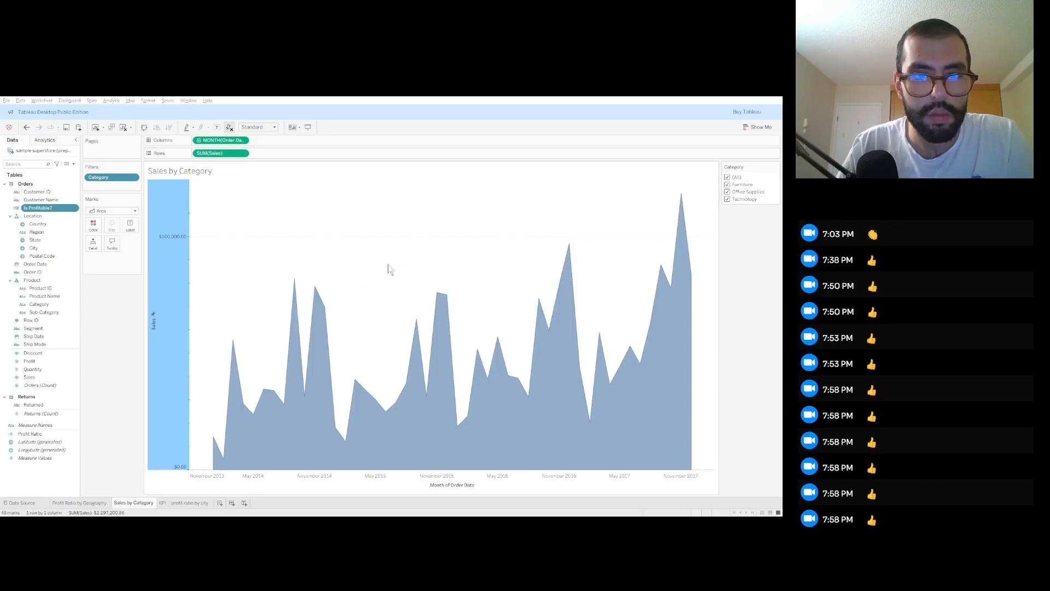
pyautogui.click(432, 222)
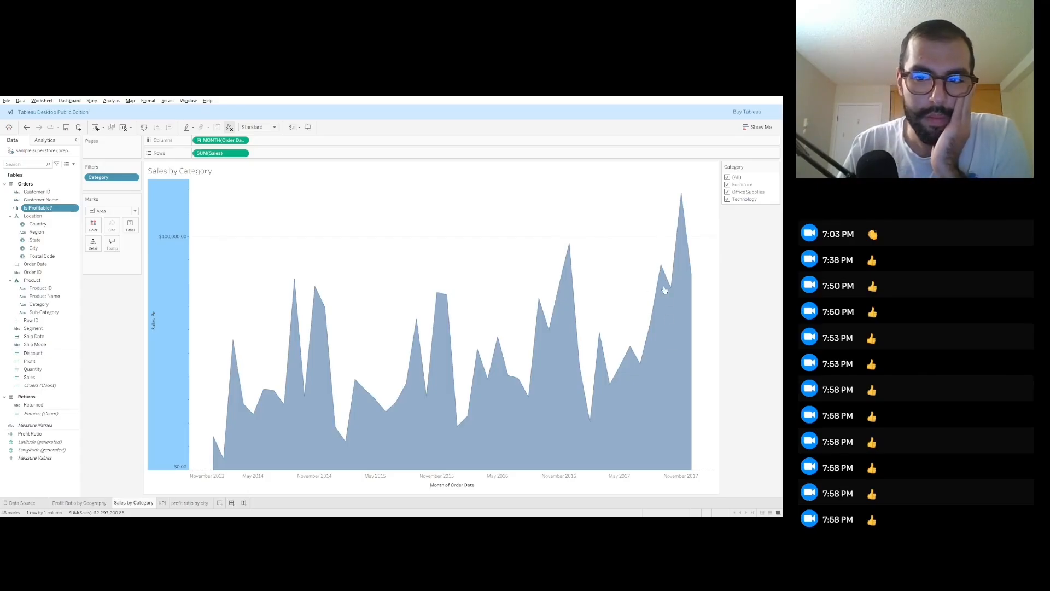
pyautogui.click(672, 362)
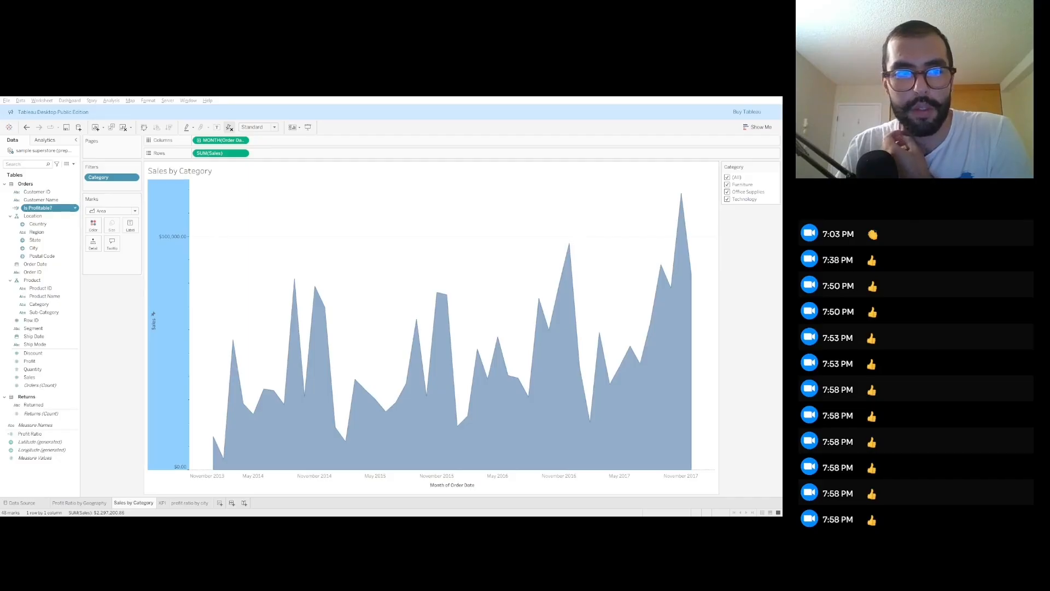
# - Add Is Profitable? as a detail of the sales area marks and check the area's tooltips
pyautogui.moveTo(44, 208); pyautogui.dragTo(116, 265)
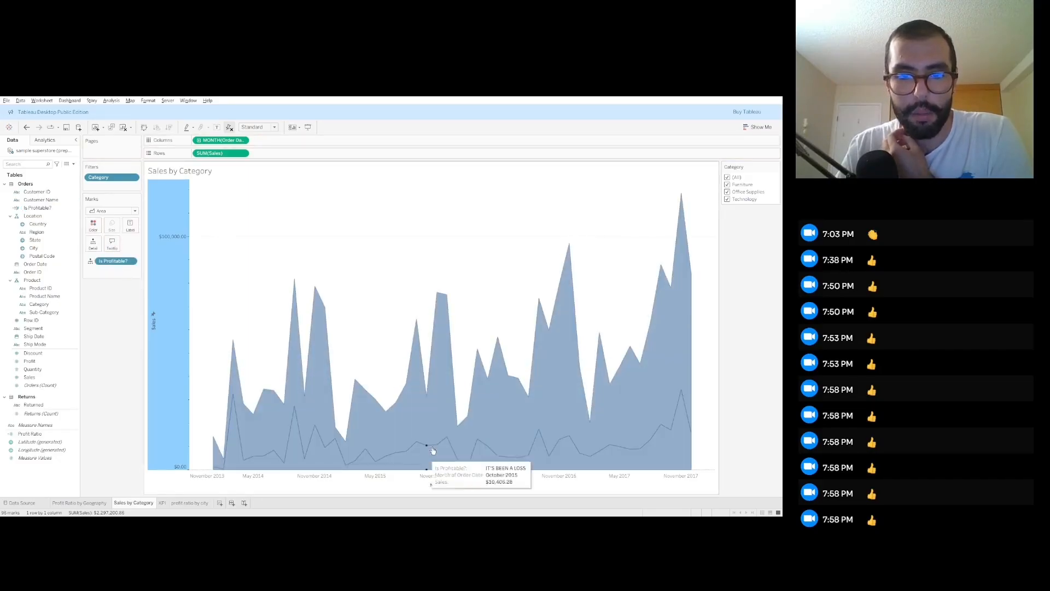
pyautogui.moveTo(429, 403)
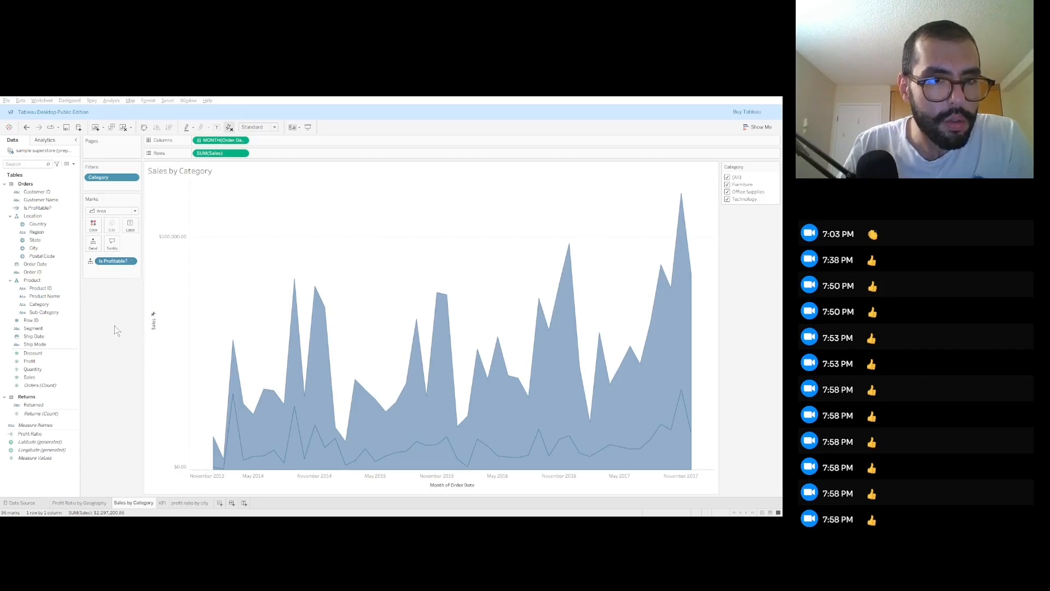
# - Open the formatting of Is Profitable? and look through its header, pane and field settings
pyautogui.click(112, 370)
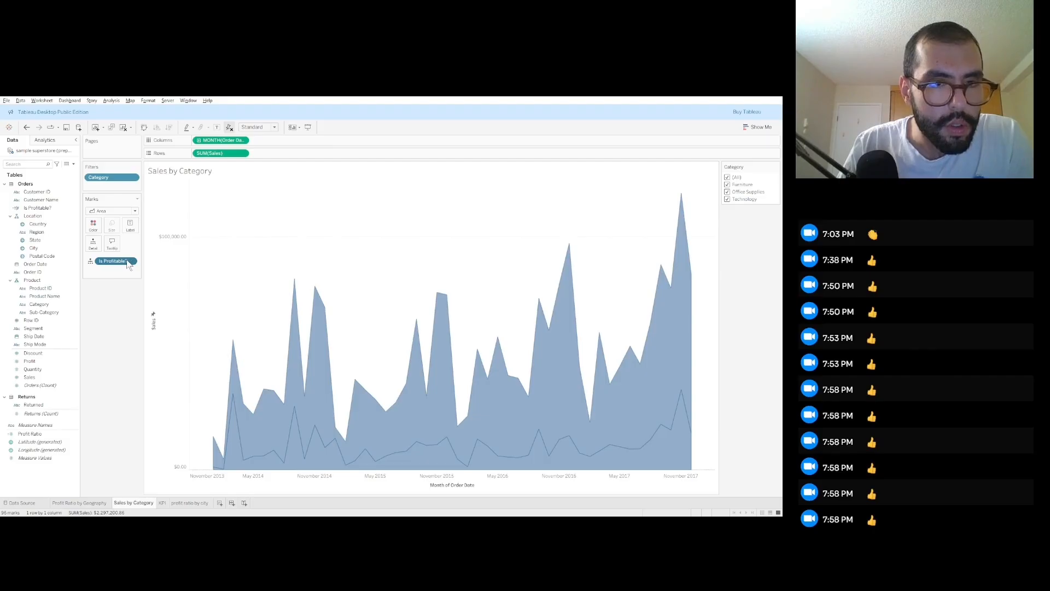
pyautogui.click(183, 315)
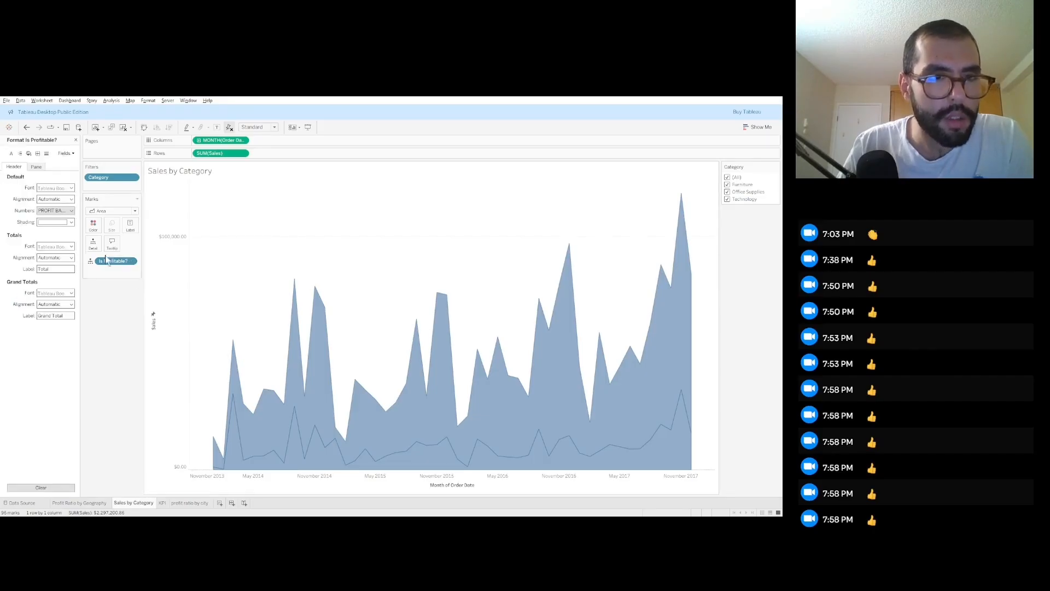
pyautogui.click(36, 167)
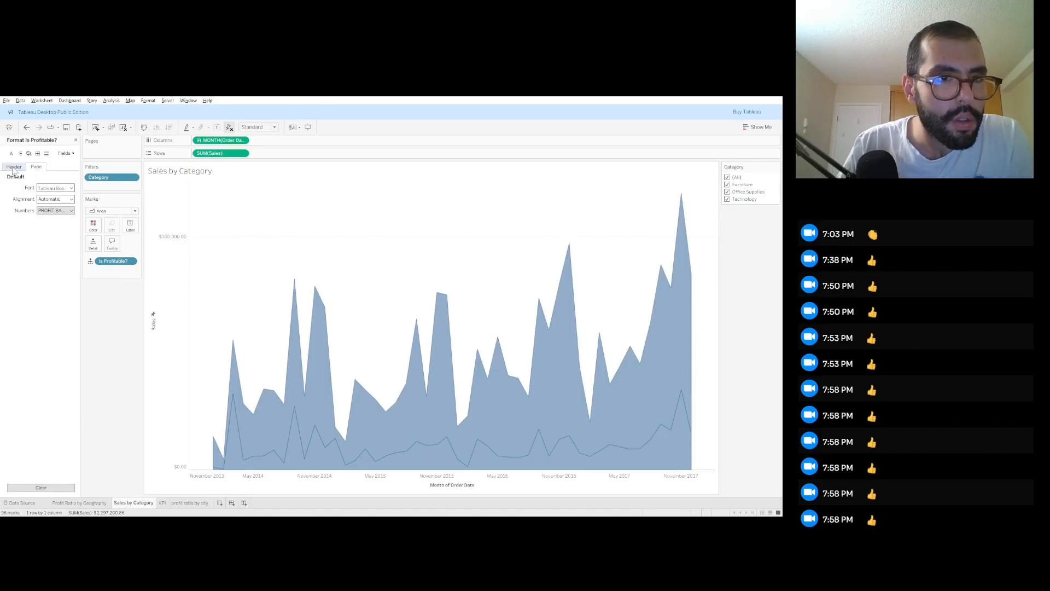
pyautogui.click(15, 166)
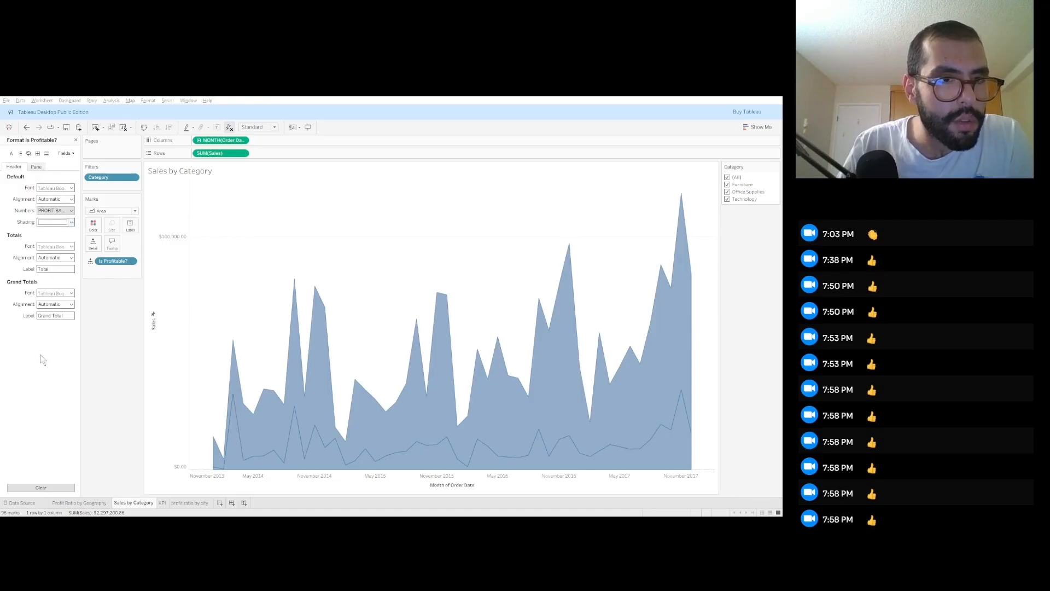
pyautogui.click(66, 154)
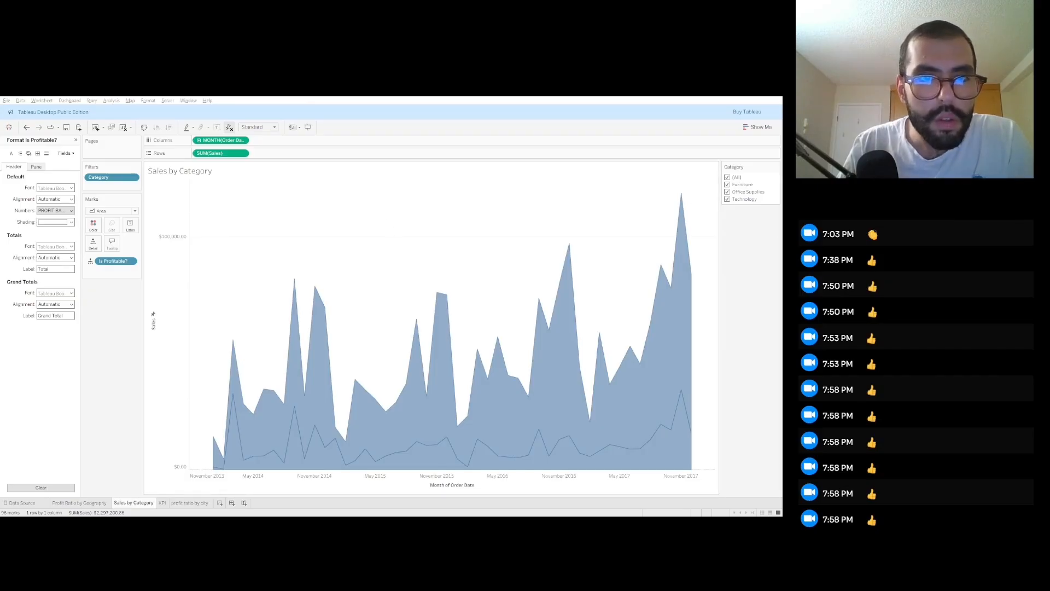
pyautogui.click(64, 163)
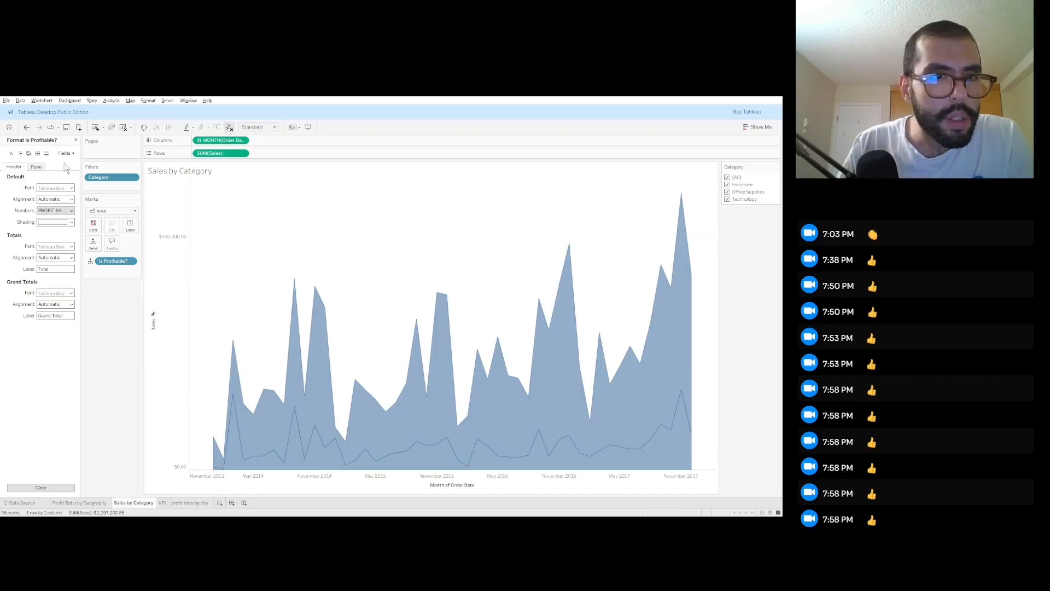
# - Try replacing the Category filter with Is Profitable? and show the filter's options beside the chart
pyautogui.click(109, 177)
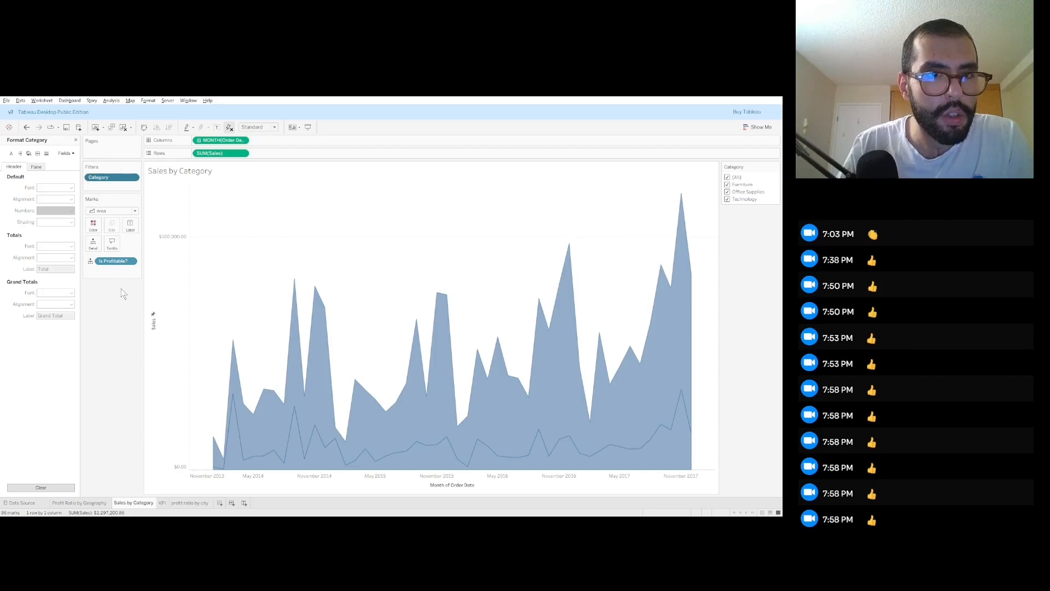
pyautogui.press('Delete')
pyautogui.moveTo(114, 261); pyautogui.dragTo(117, 186)
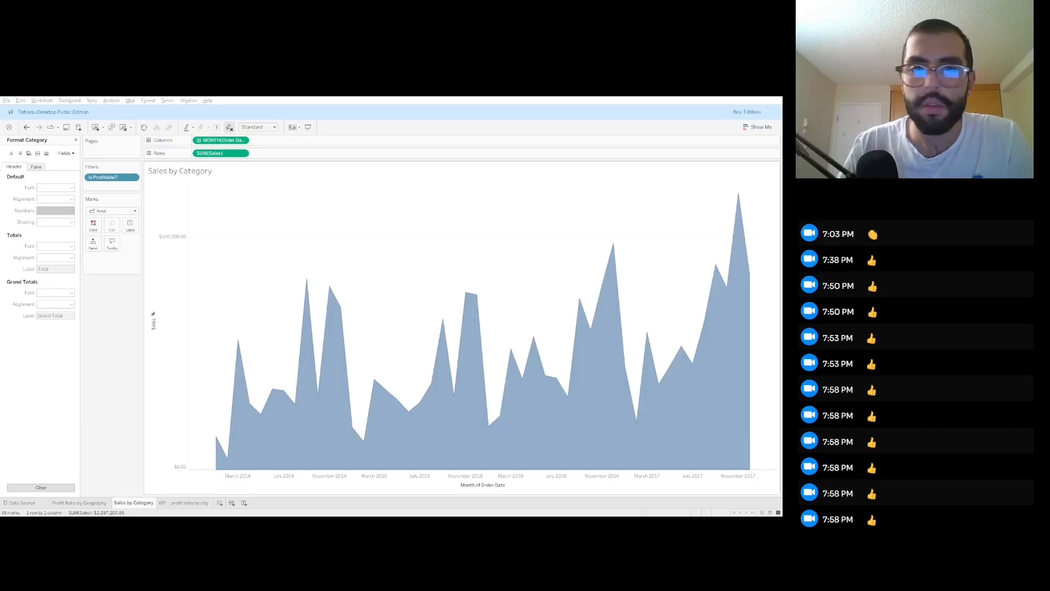
pyautogui.click(145, 200)
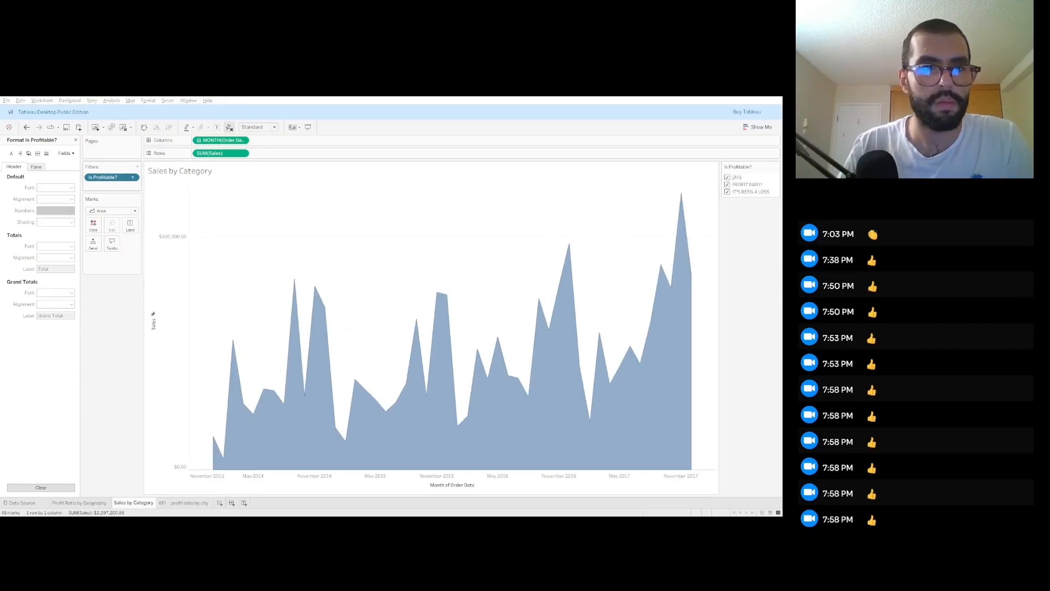
# - Move Is Profitable? from the filters back to the marks, color the sales area by it, and close the formatting pane
pyautogui.moveTo(104, 177); pyautogui.dragTo(119, 271)
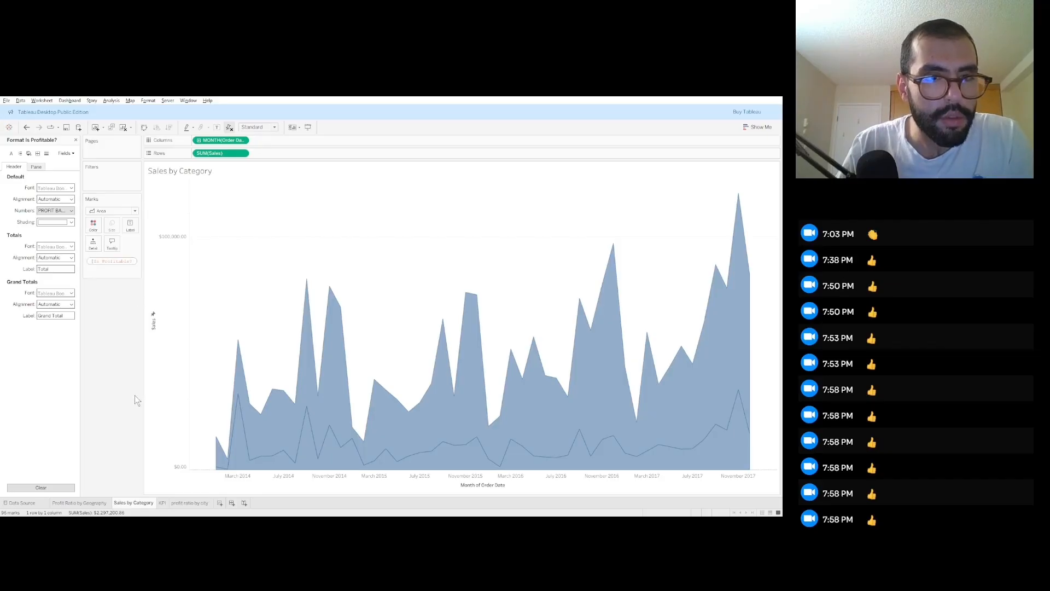
pyautogui.click(115, 313)
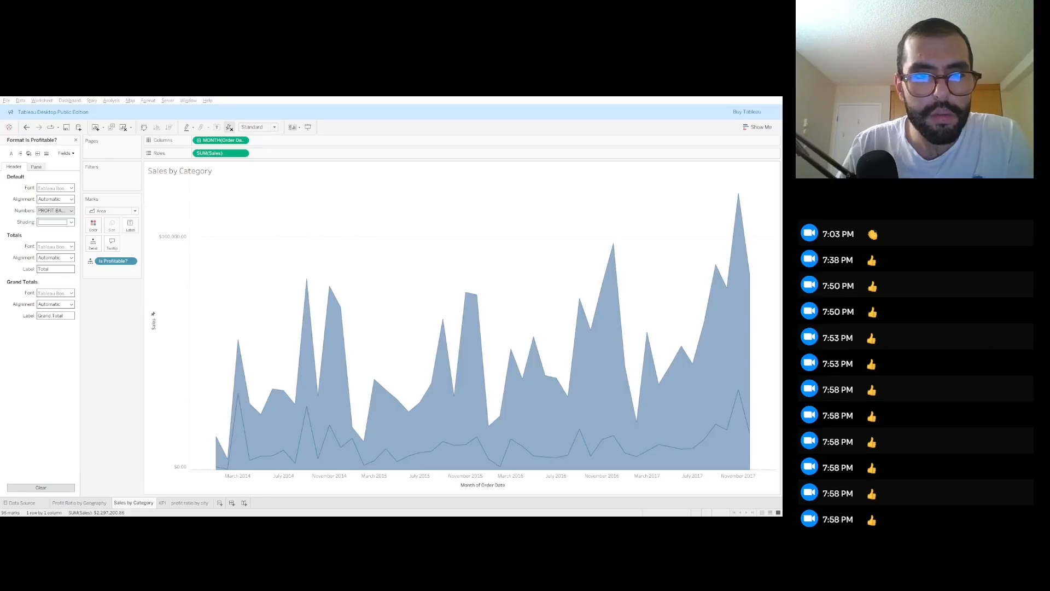
pyautogui.click(93, 273)
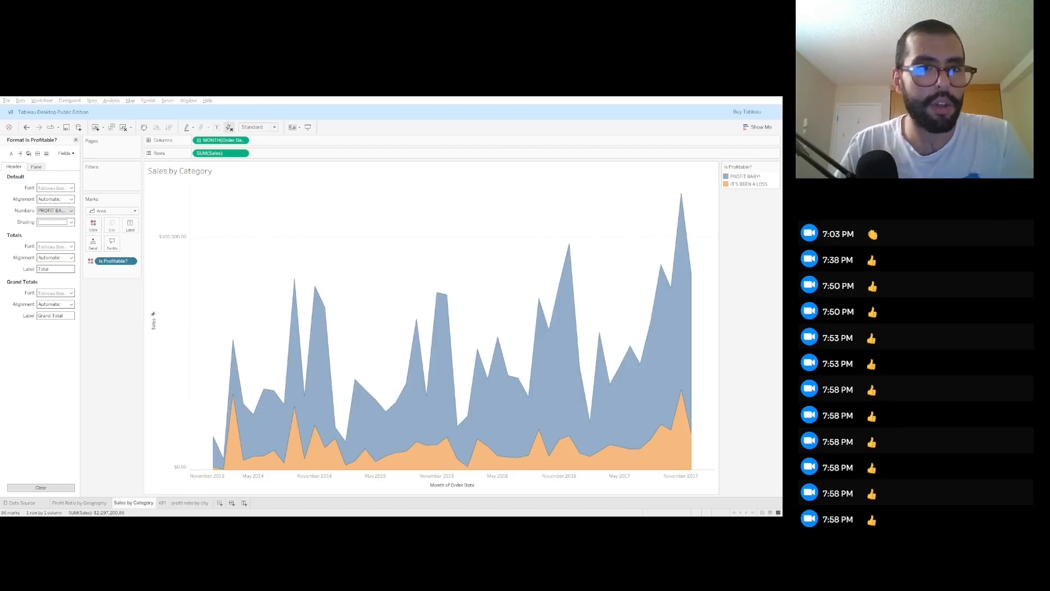
pyautogui.click(75, 140)
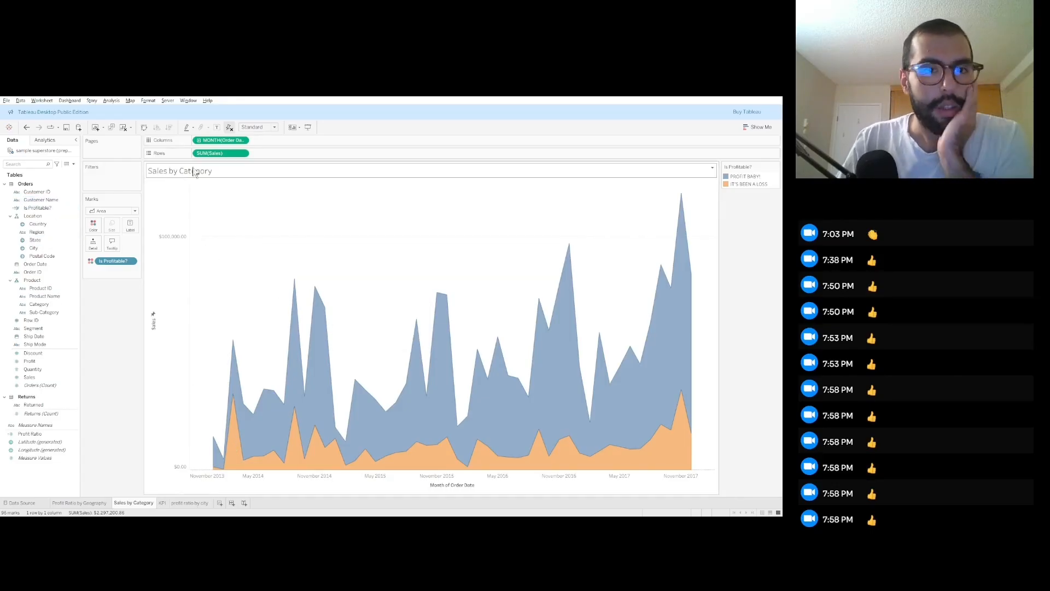
# - Split the sales area chart into rows by Category and add Category as a filter
pyautogui.click(52, 240)
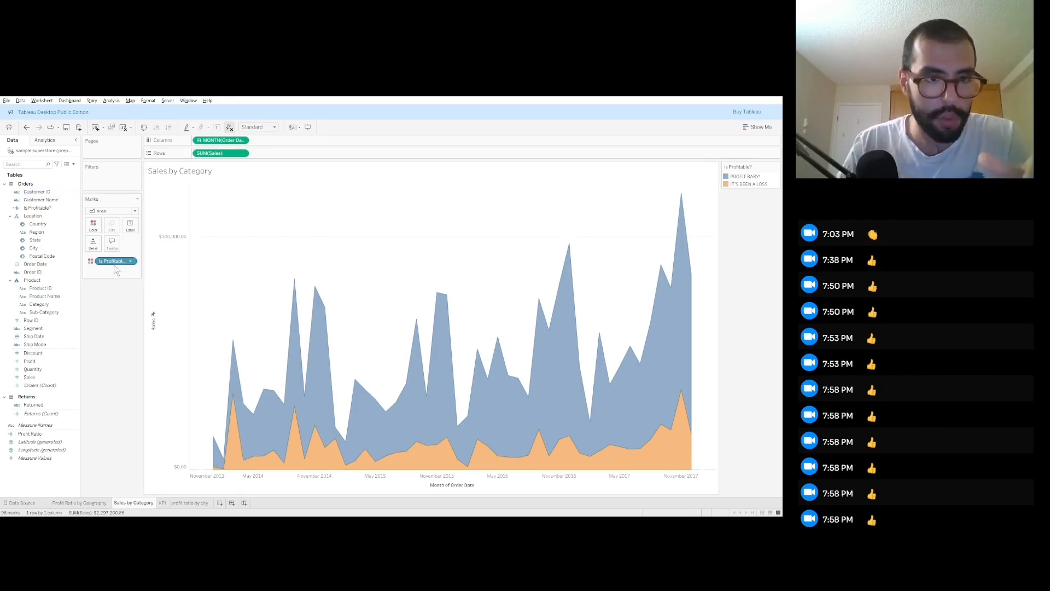
pyautogui.click(44, 305)
pyautogui.moveTo(45, 309); pyautogui.dragTo(197, 158)
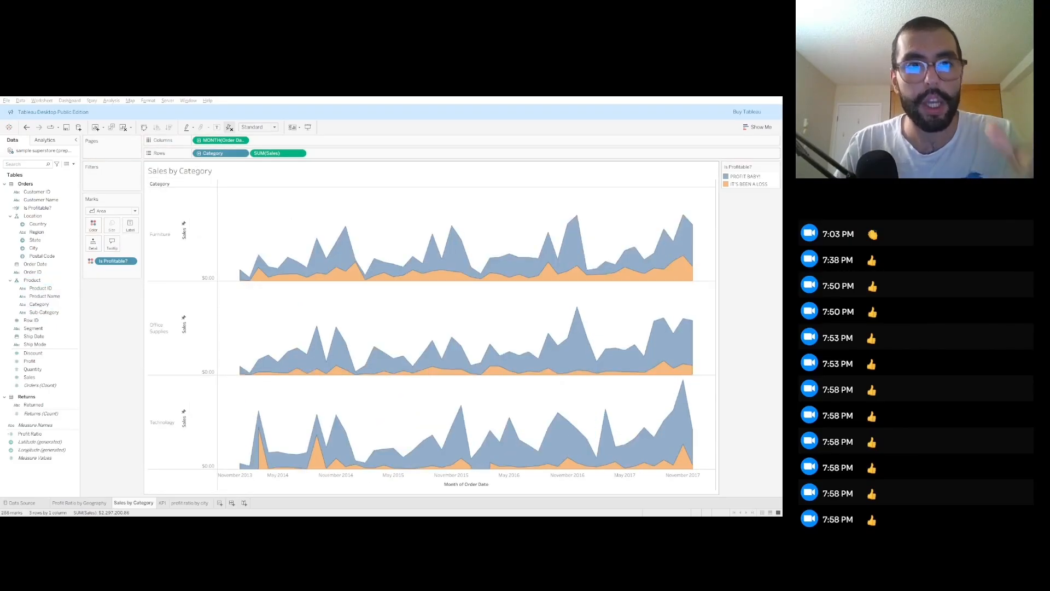
pyautogui.moveTo(60, 267); pyautogui.dragTo(109, 181)
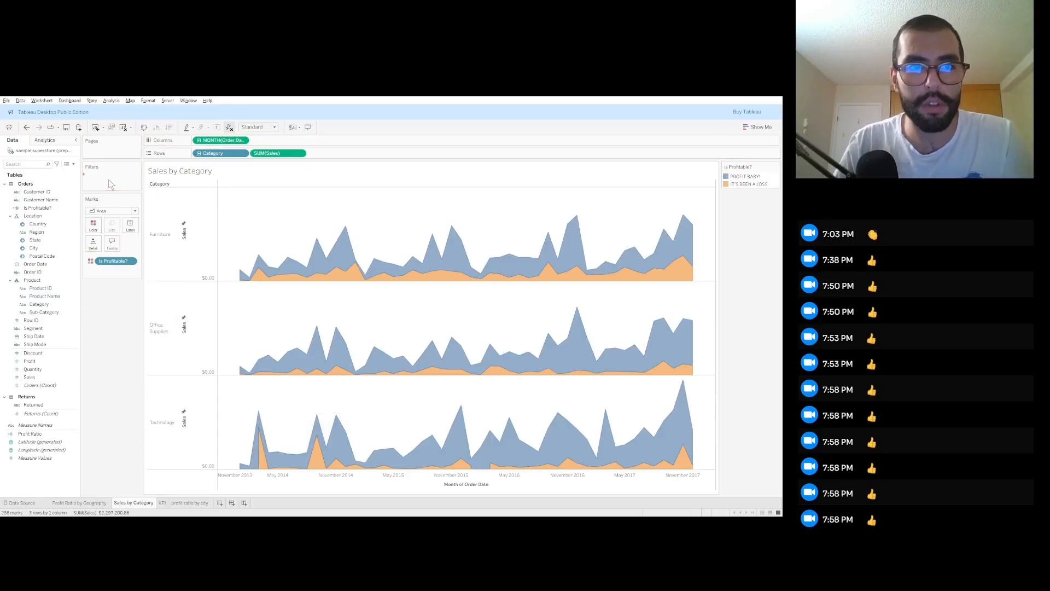
pyautogui.click(395, 396)
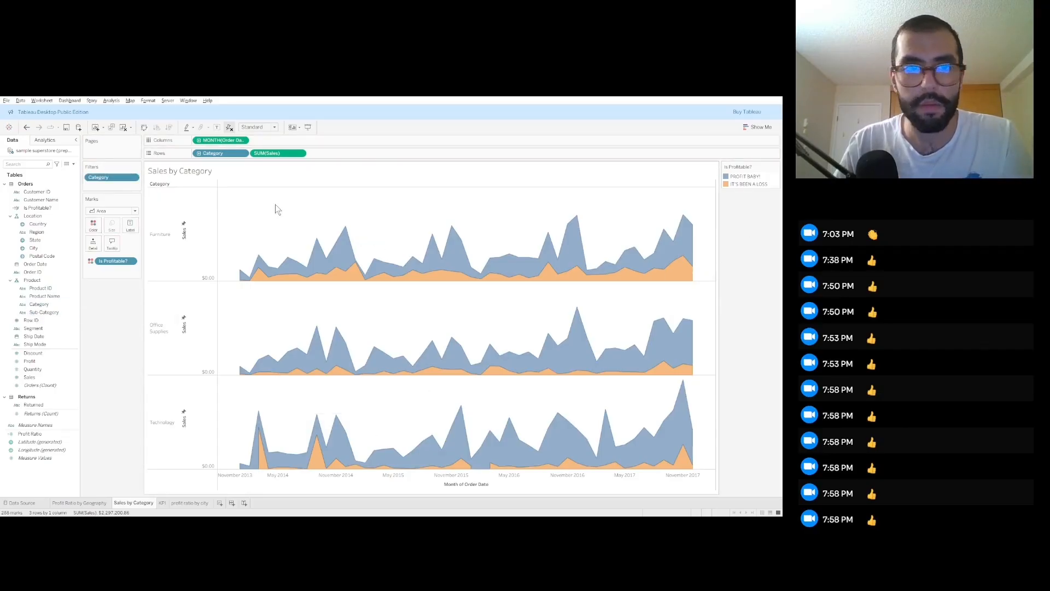
# - Show the Category filter beside the chart and test it by excluding and restoring Furniture
pyautogui.click(132, 178)
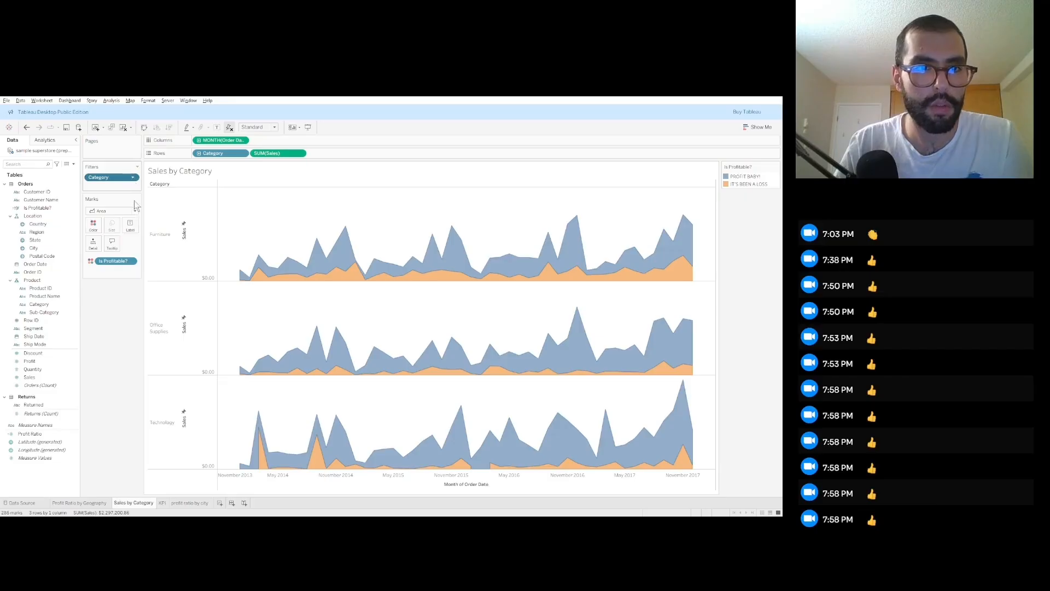
pyautogui.click(135, 201)
pyautogui.click(727, 185)
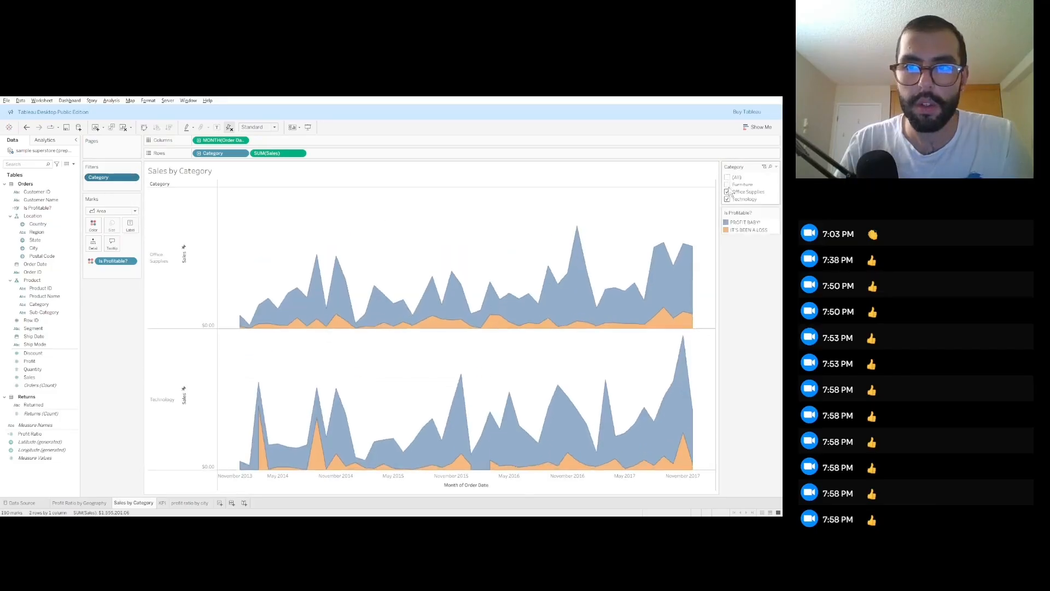
pyautogui.click(727, 185)
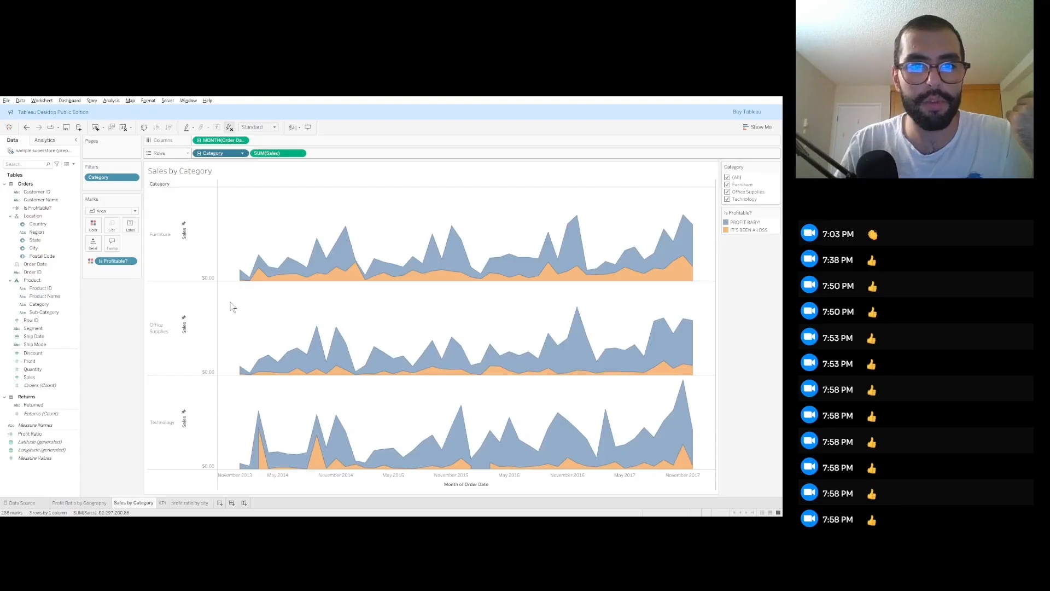
# - Remove Category from the rows and deselect Furniture, Office Supplies and Technology in the Category filter
pyautogui.press('Delete')
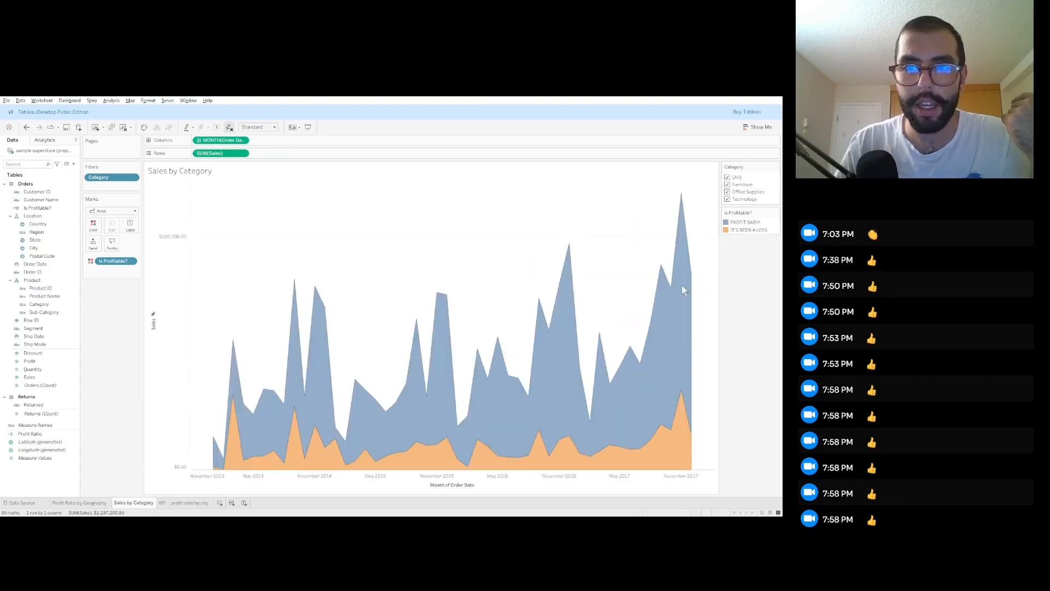
pyautogui.click(728, 185)
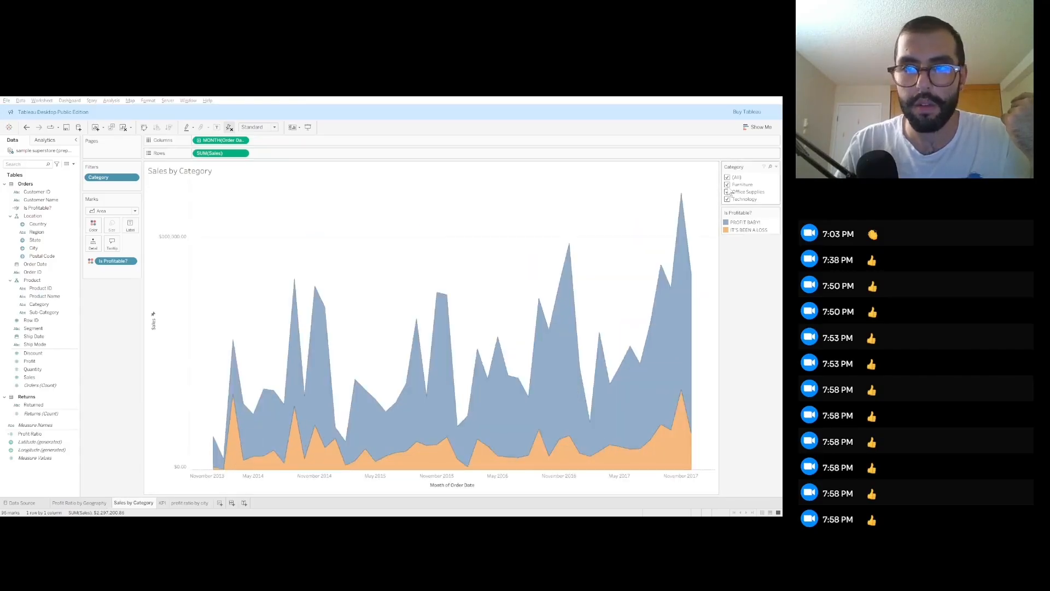
pyautogui.click(727, 192)
pyautogui.click(727, 199)
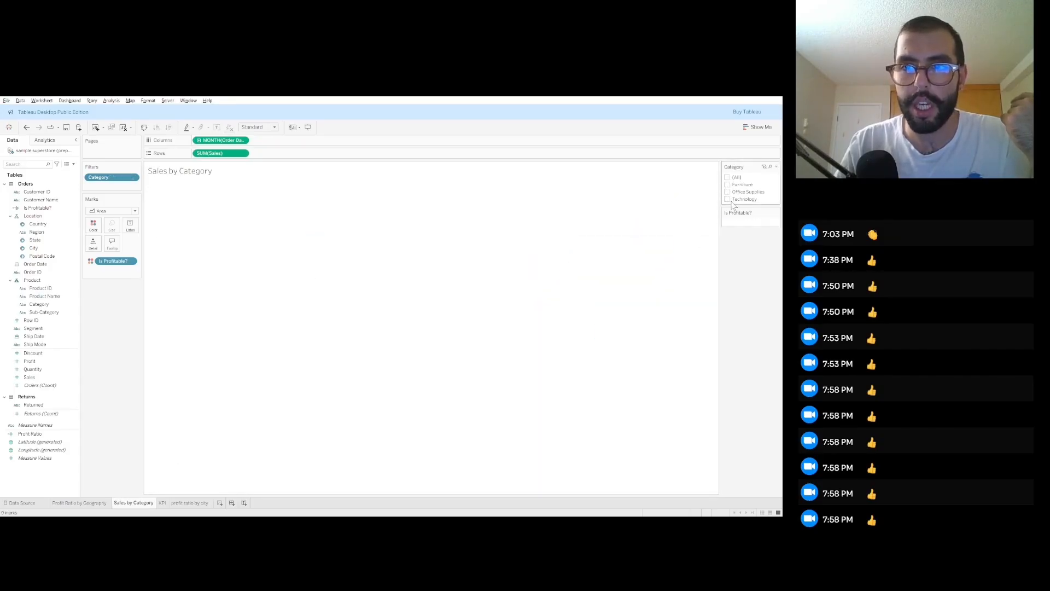
# - Compare different category combinations in the sales area chart, ending with the filter set to Technology only
pyautogui.click(727, 184)
pyautogui.click(728, 185)
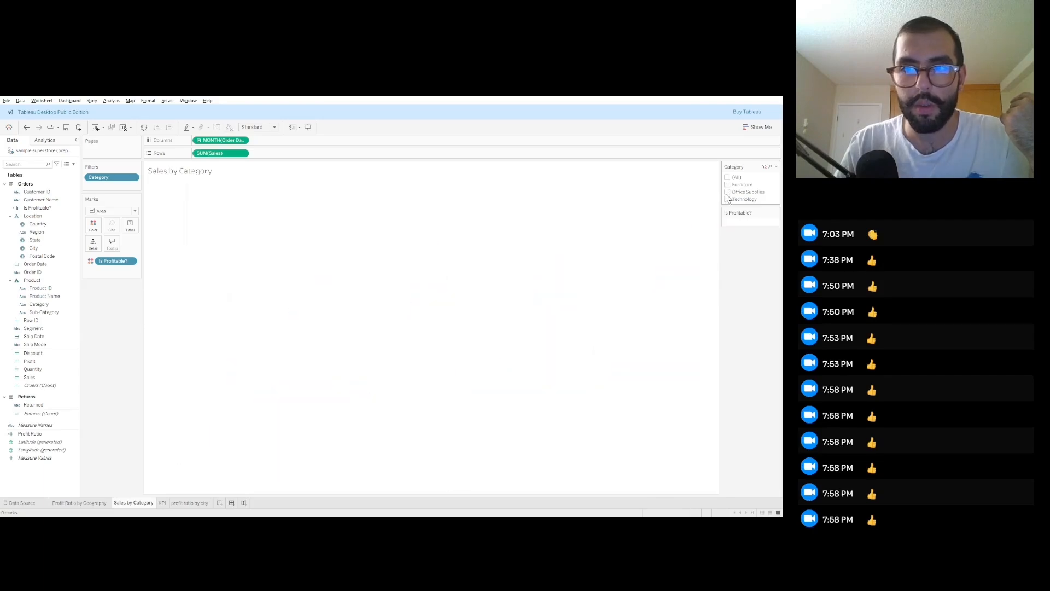
pyautogui.click(728, 192)
pyautogui.click(727, 185)
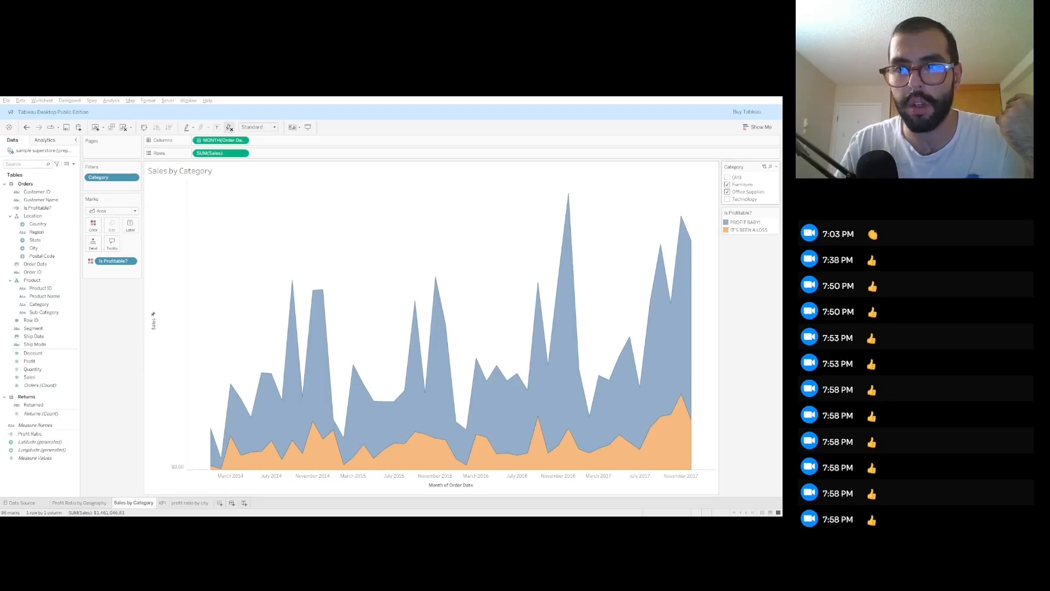
pyautogui.click(726, 199)
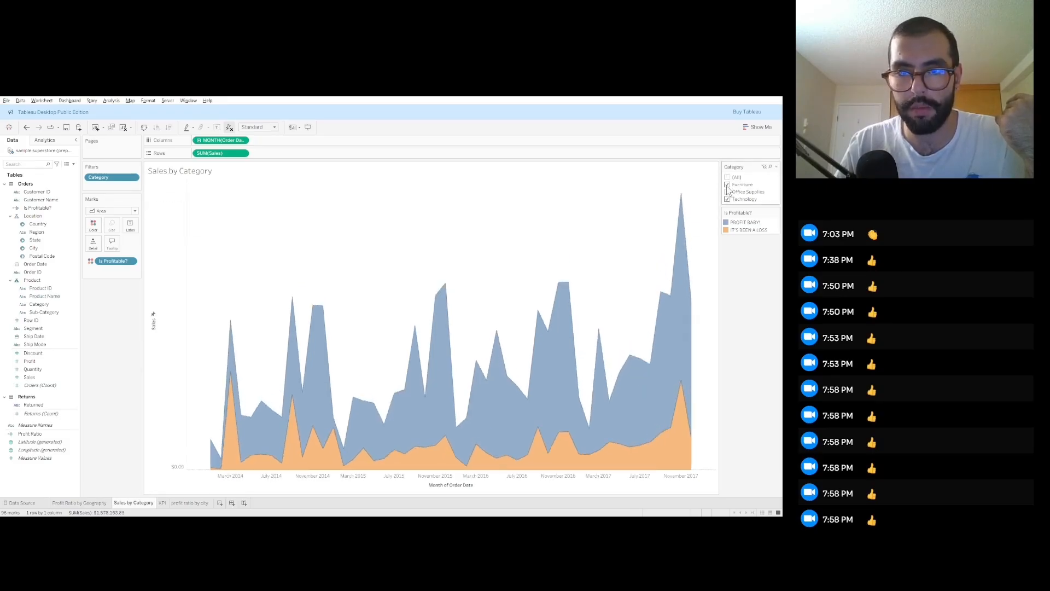
pyautogui.click(727, 186)
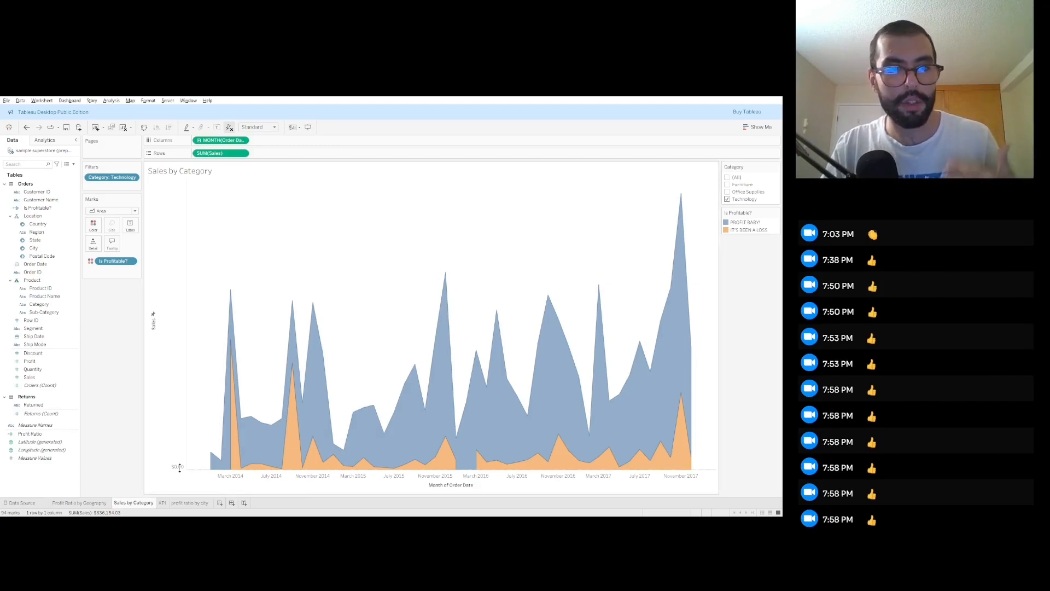
# - Review a state's city tooltip on the Profit Ratio by Geography map and the November 2014 data point in Sales by Category
pyautogui.click(75, 504)
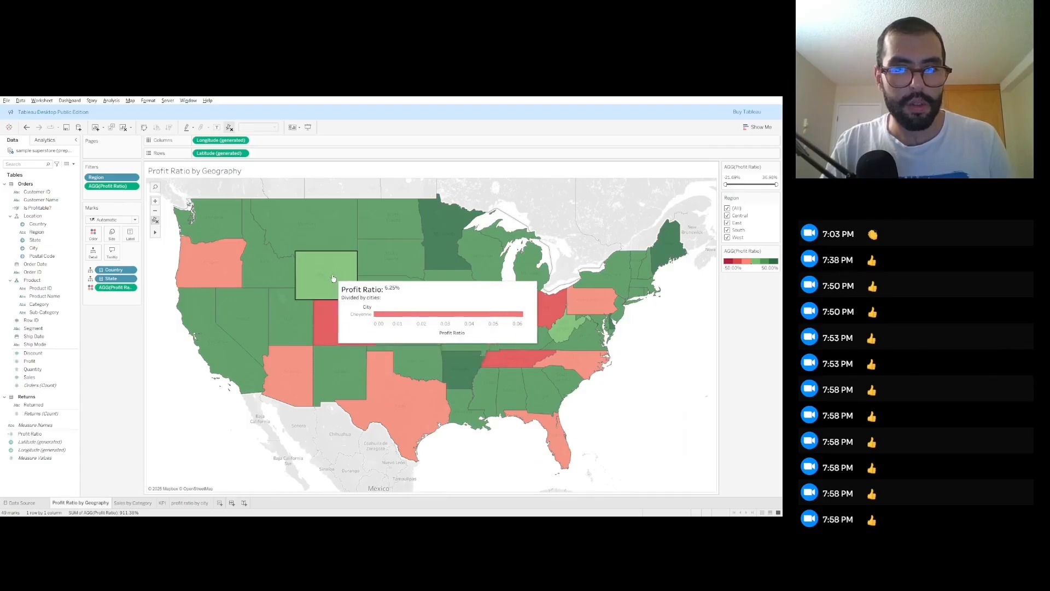
pyautogui.click(131, 503)
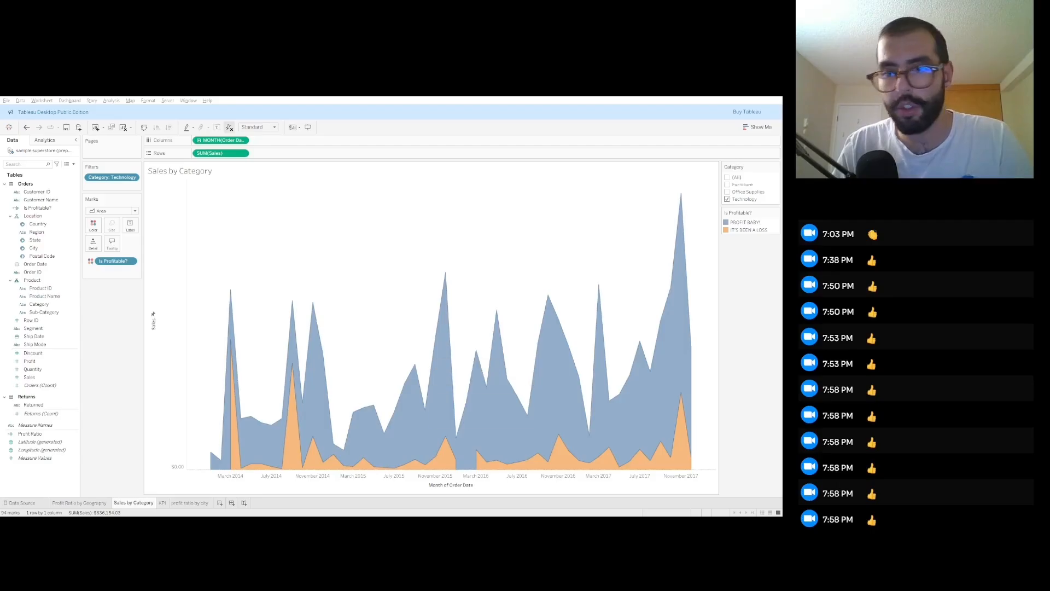
pyautogui.moveTo(442, 353)
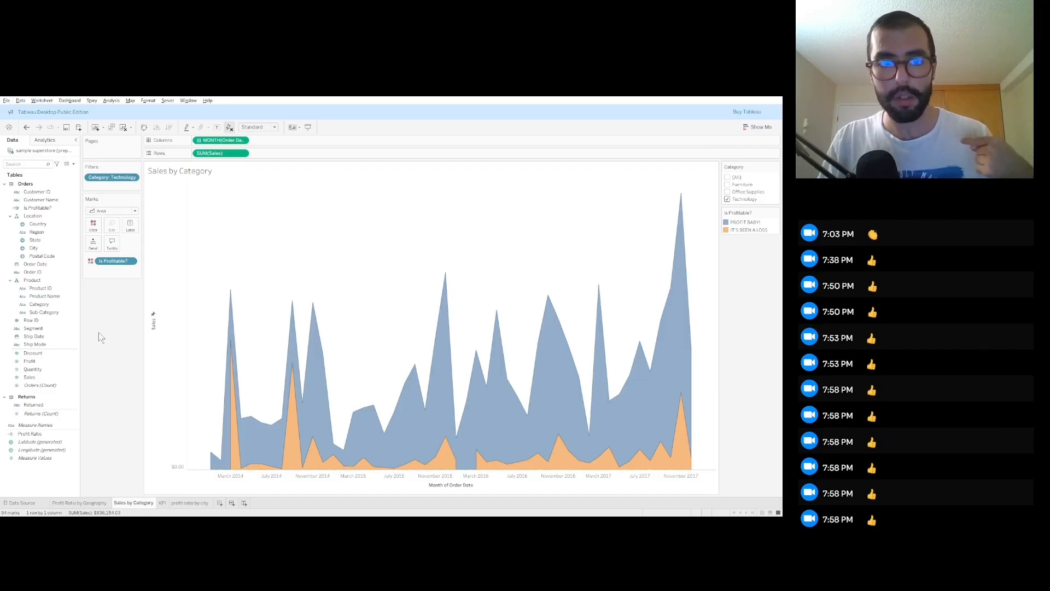
pyautogui.moveTo(316, 335)
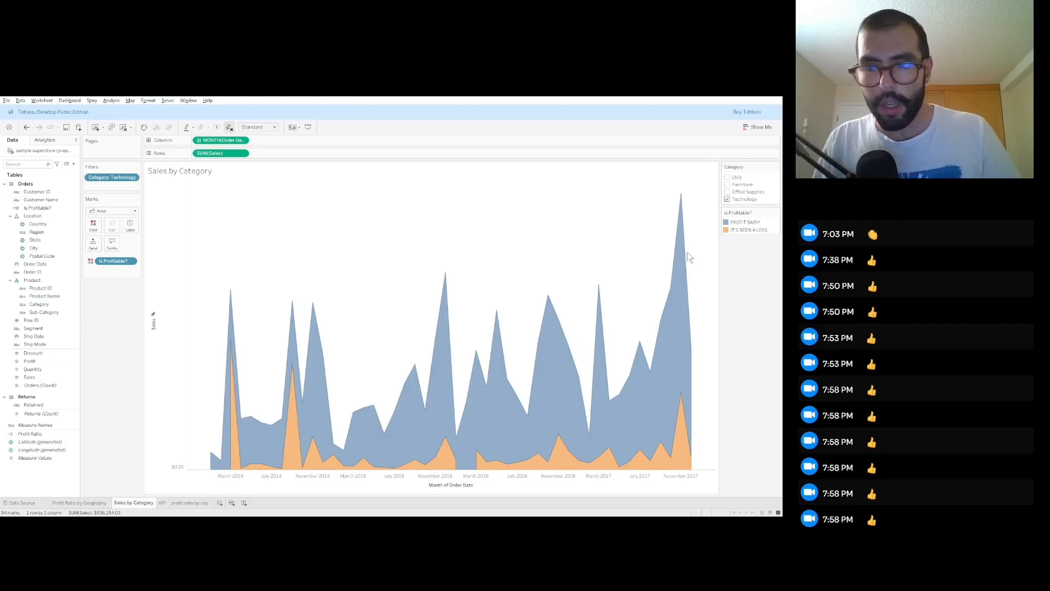
pyautogui.hotkey('alt', 'Tab')
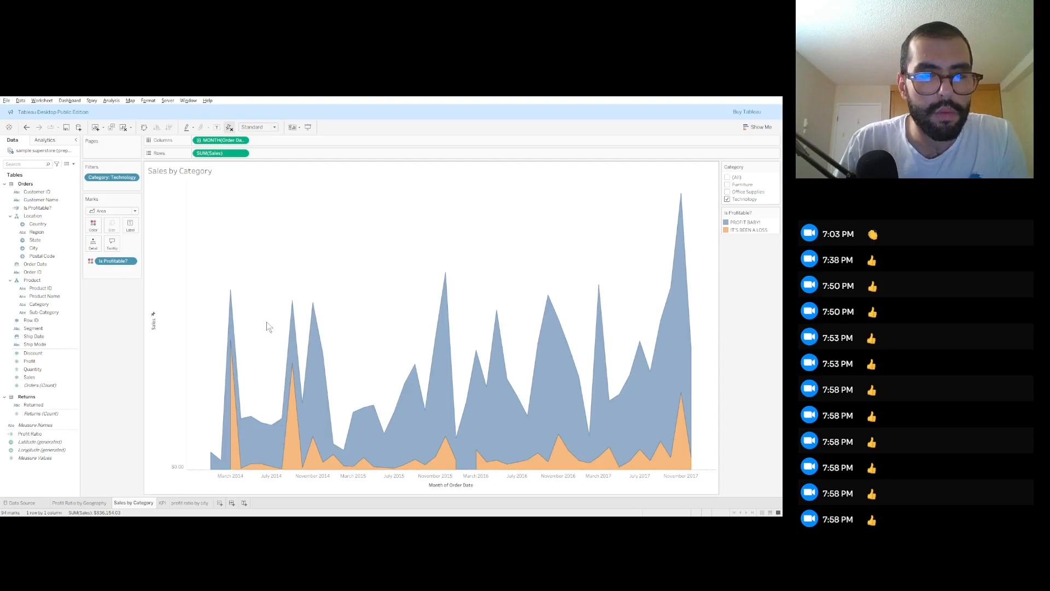
pyautogui.moveTo(312, 327)
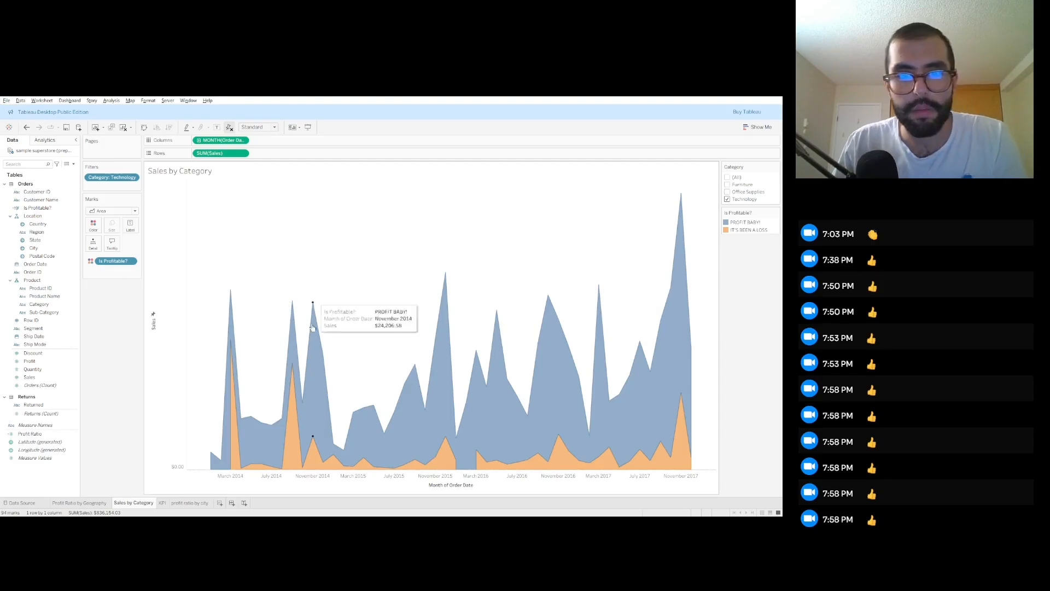